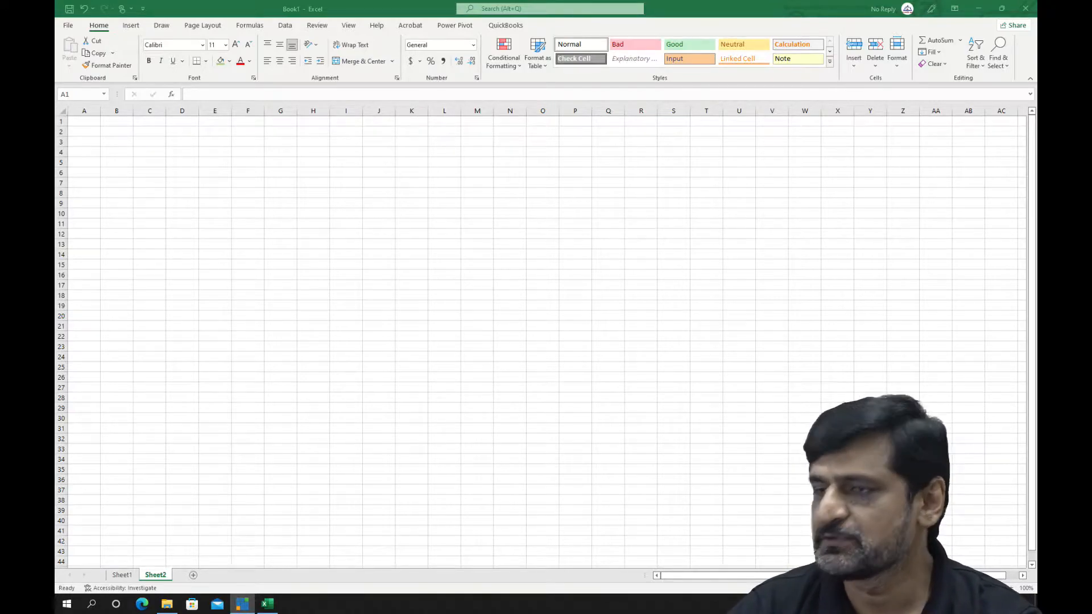
Set the font size of all cells in Sheet2 to 16
key(alt+Tab)
drag(979, 588, 989, 589)
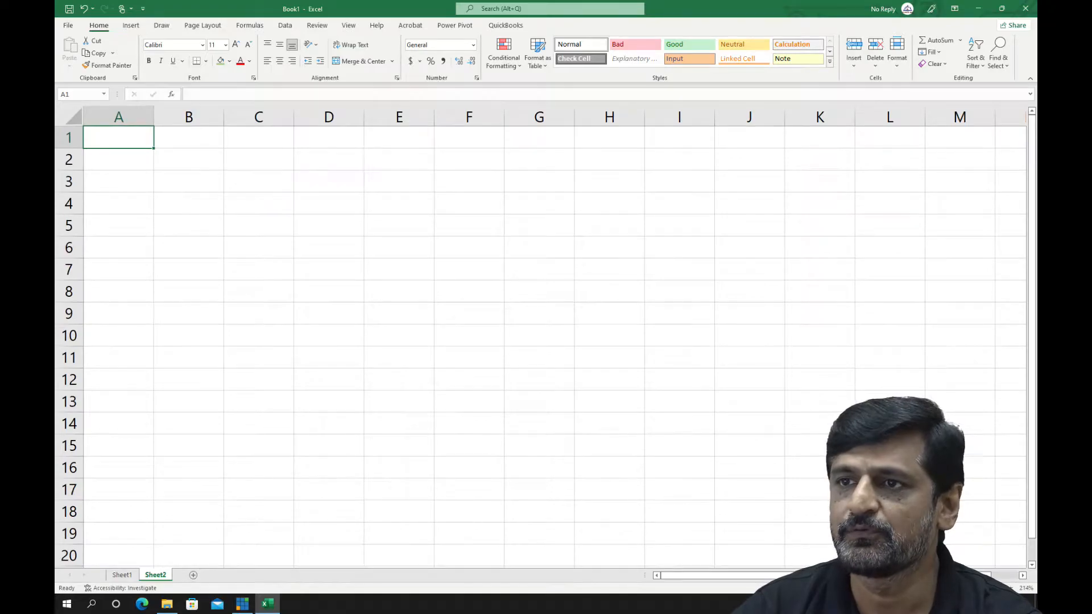
key(ctrl+a)
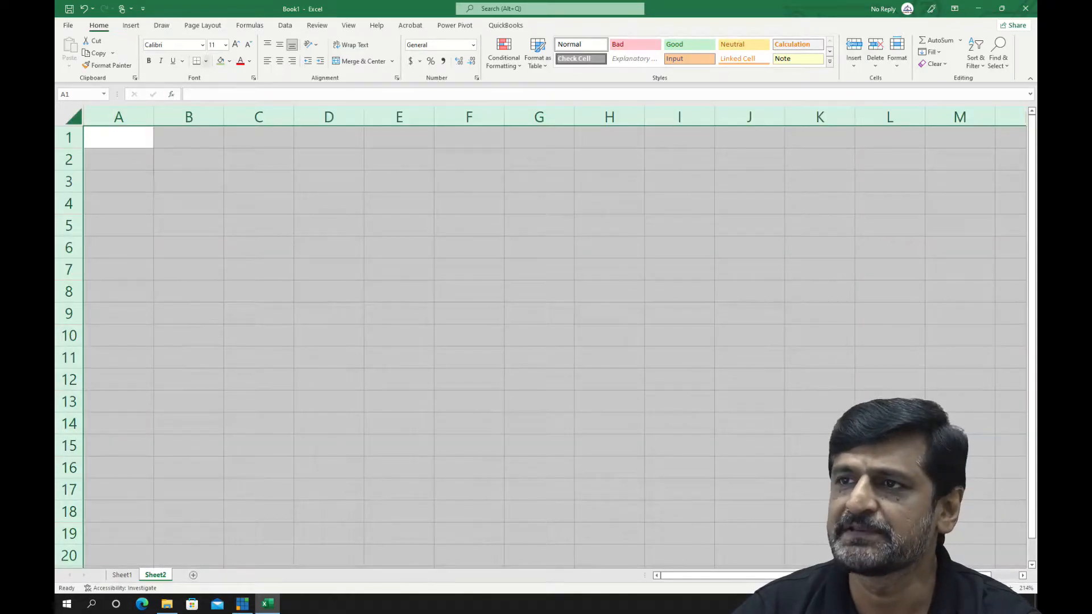
click(236, 44)
click(236, 45)
click(236, 44)
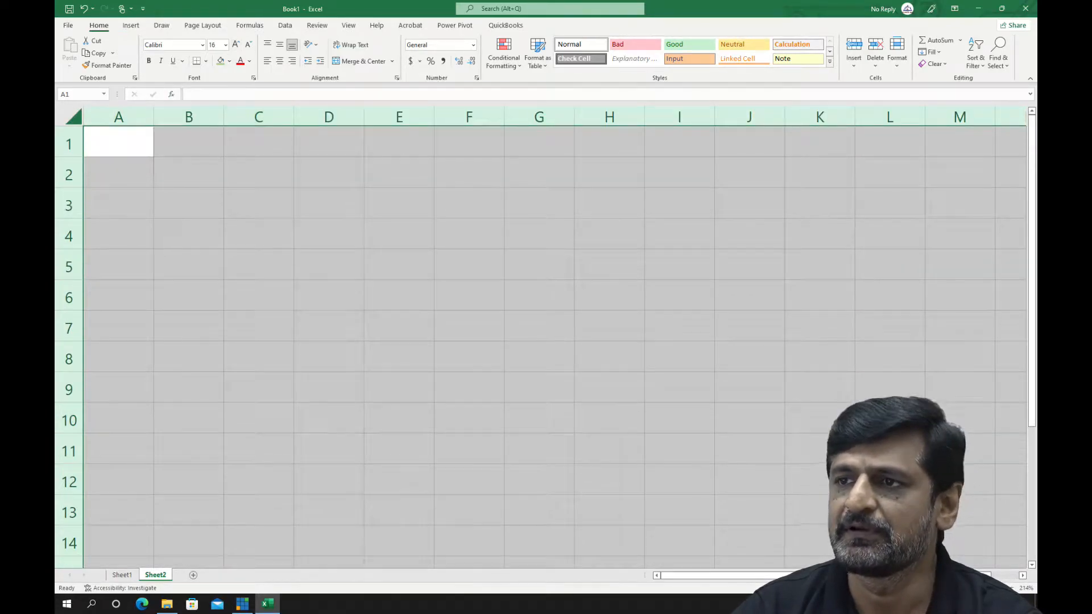
Enter the table headings "Roll No" in C2 and "Name" in D2
click(259, 172)
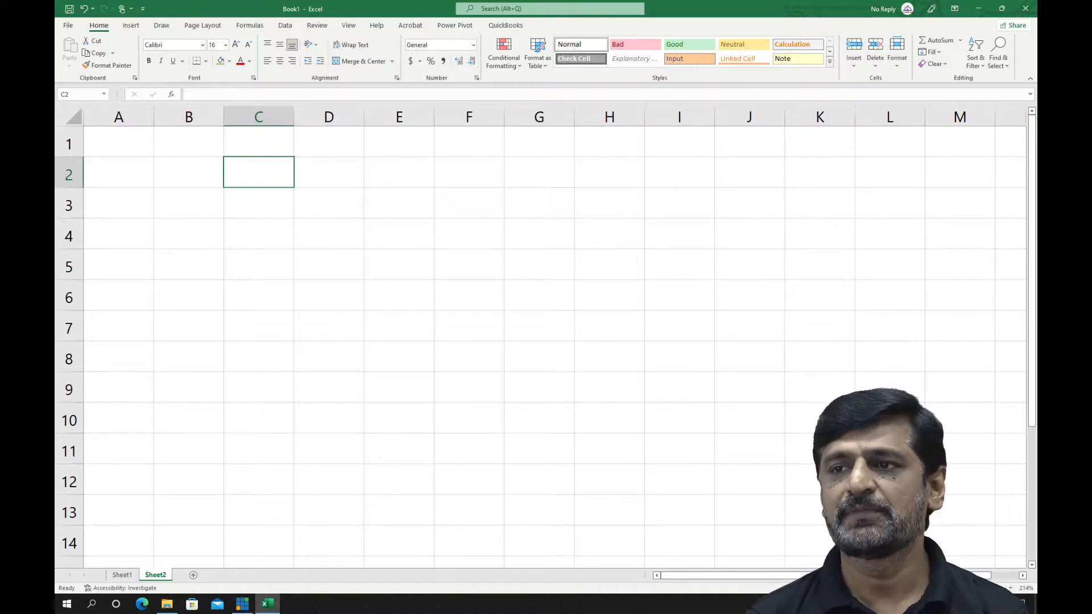
text(Roll)
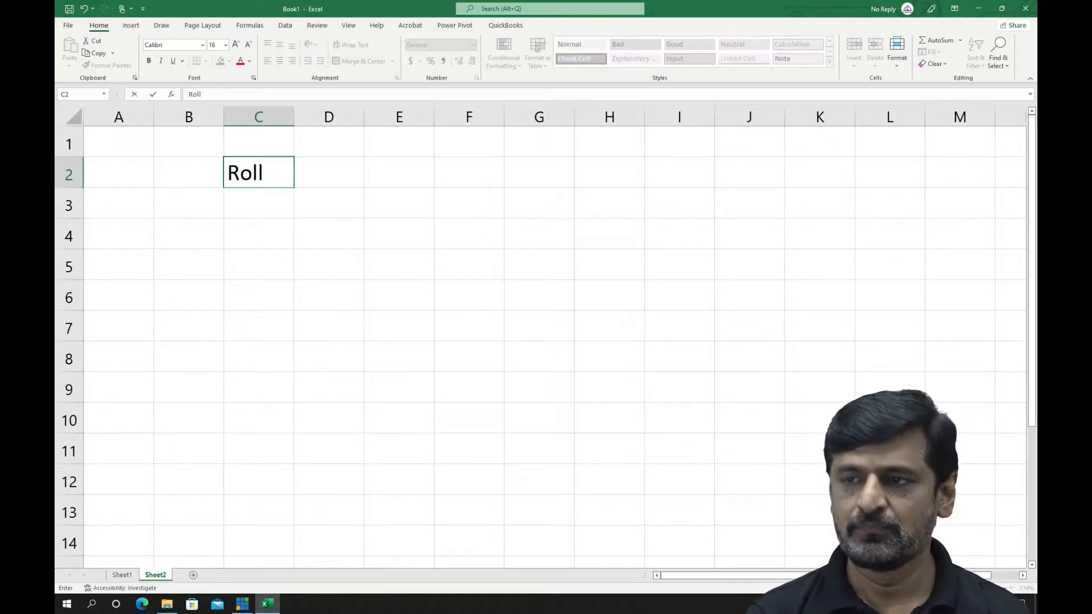
text( No)
key(Tab)
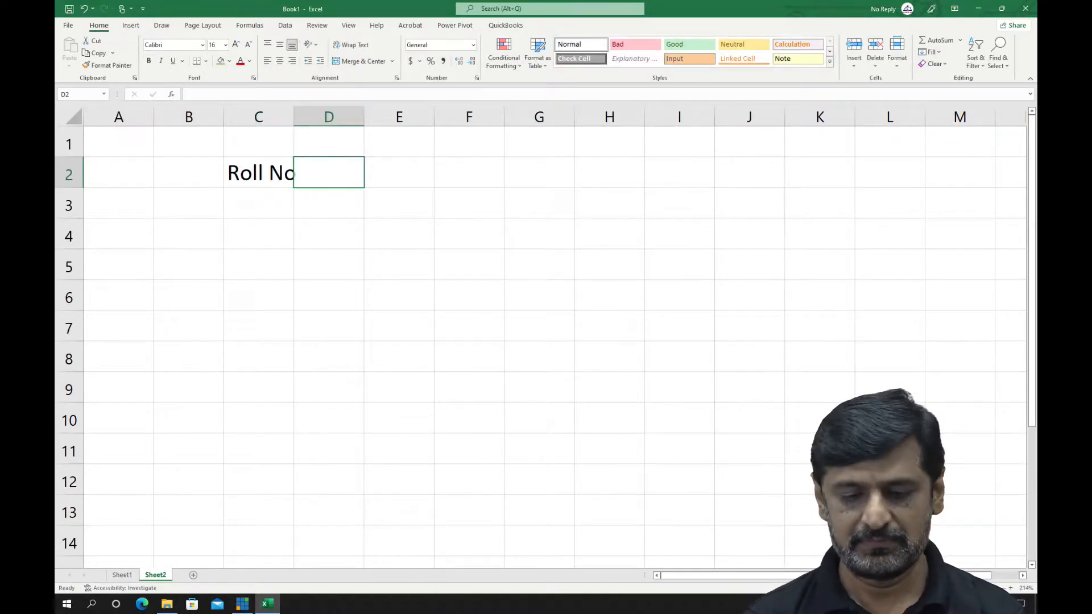
text(N)
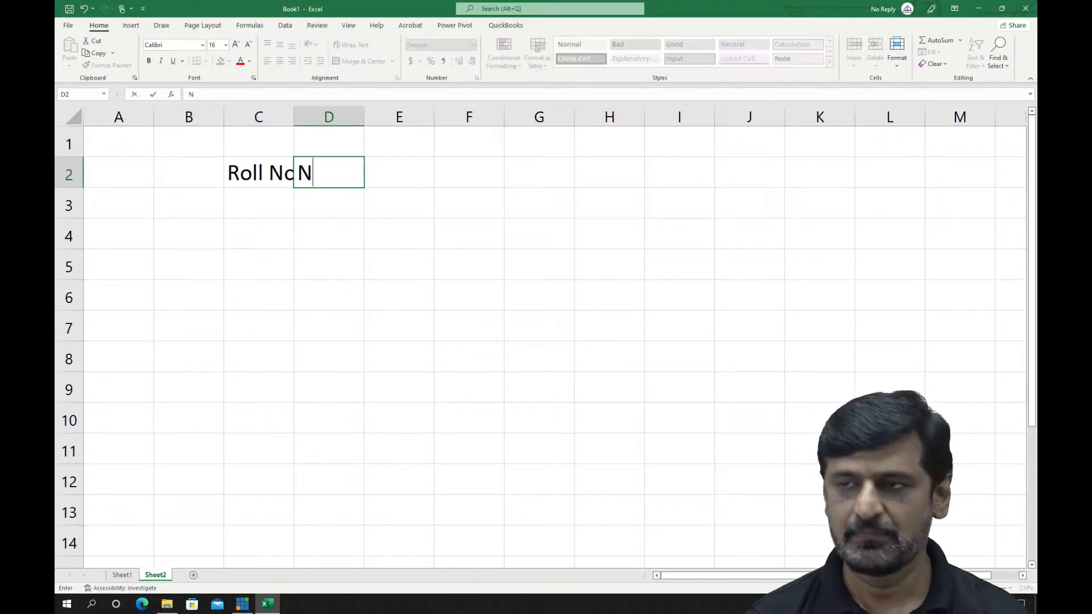
text(am)
key(Return)
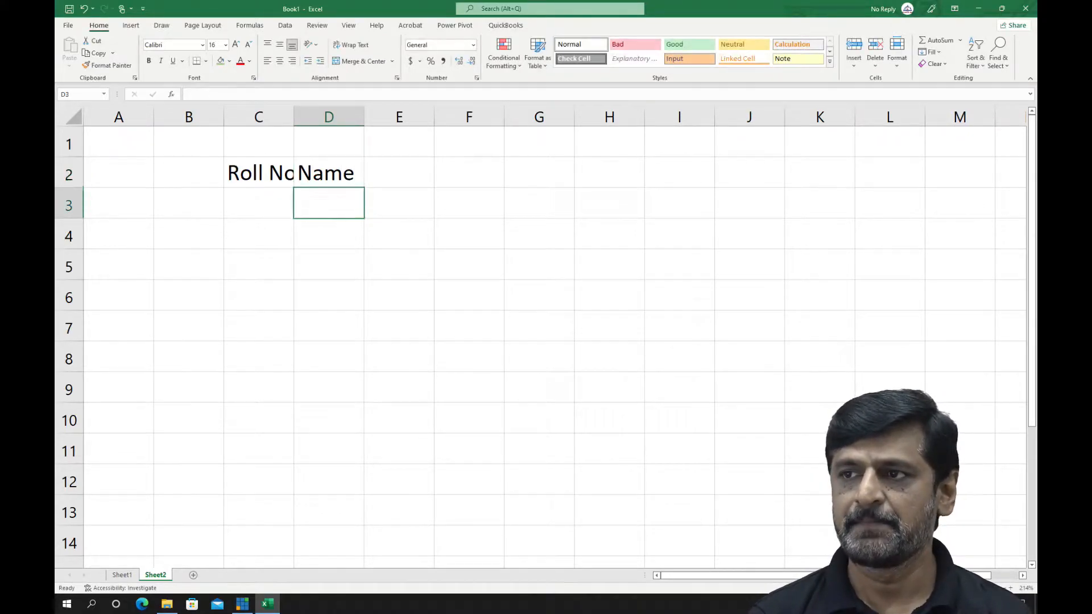
Continue the header row with "Marks" in E2 and "Percentage" in F2
key(Up)
key(Right)
text(Mar)
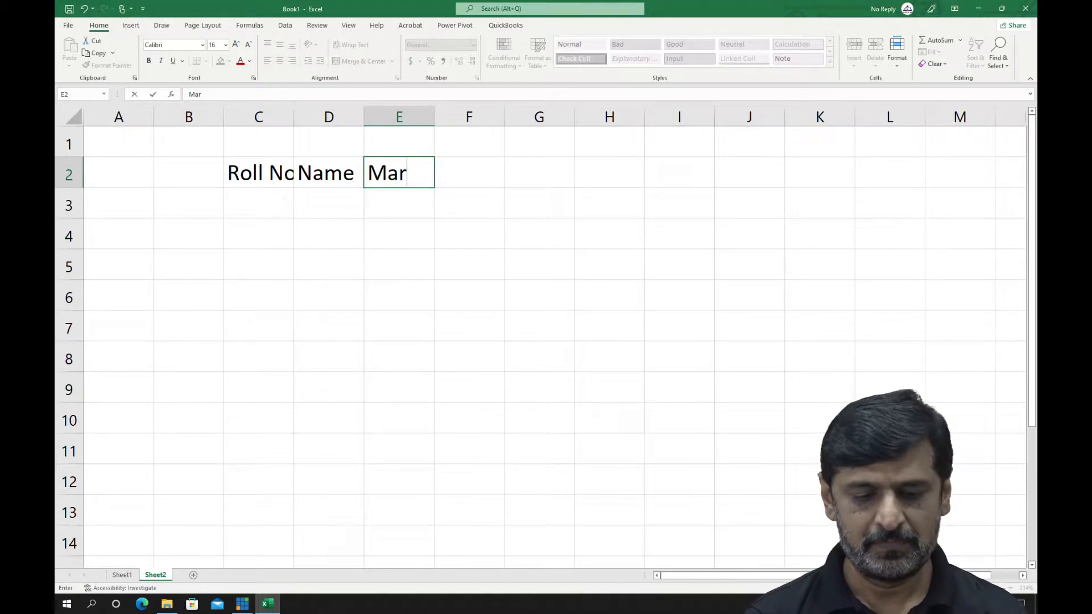
text(ks)
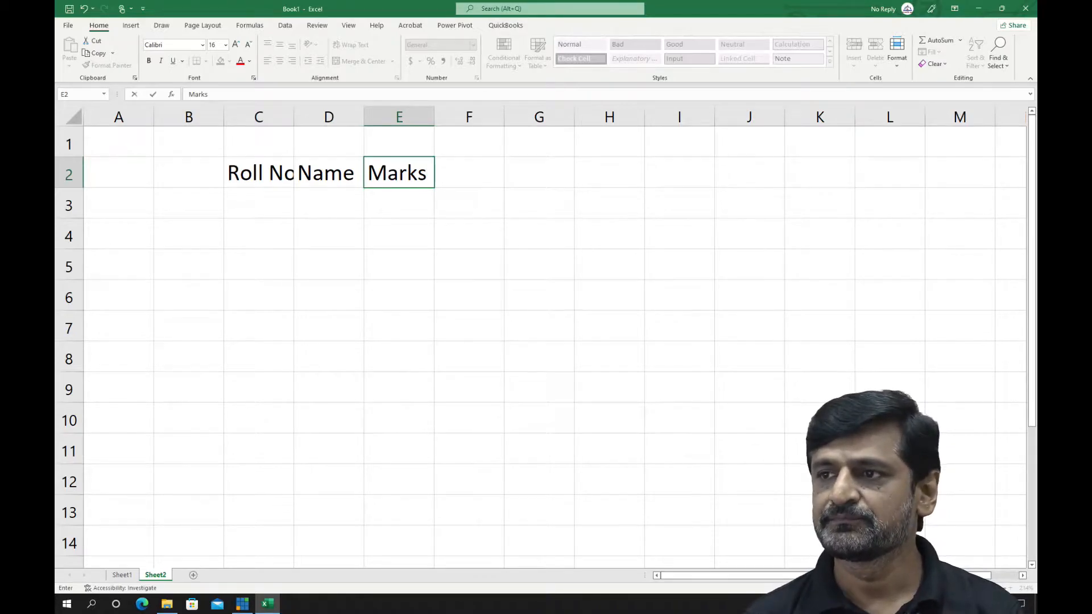
key(Tab)
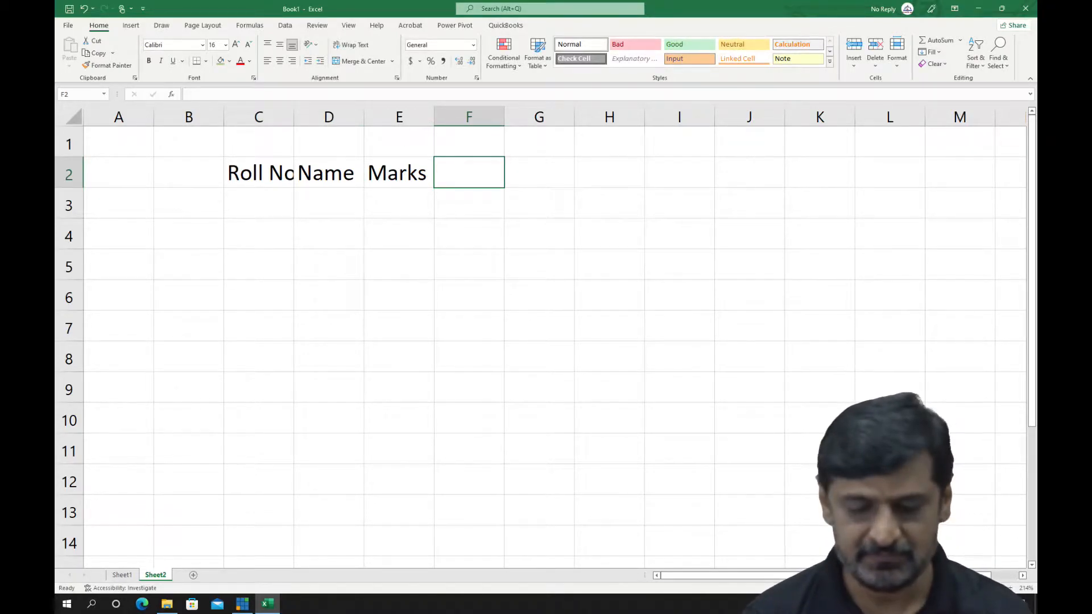
text(Perce)
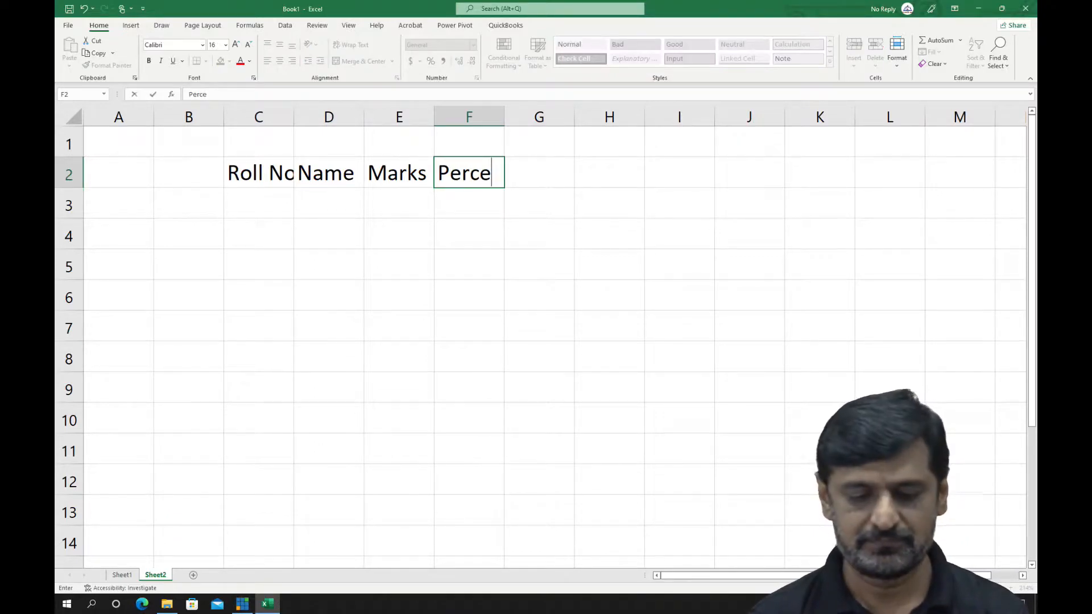
text(ntage)
key(Return)
Widen columns F and C so their headings fit, and fill the header cells C2:F2 with light green
key(Up)
double_click(505, 117)
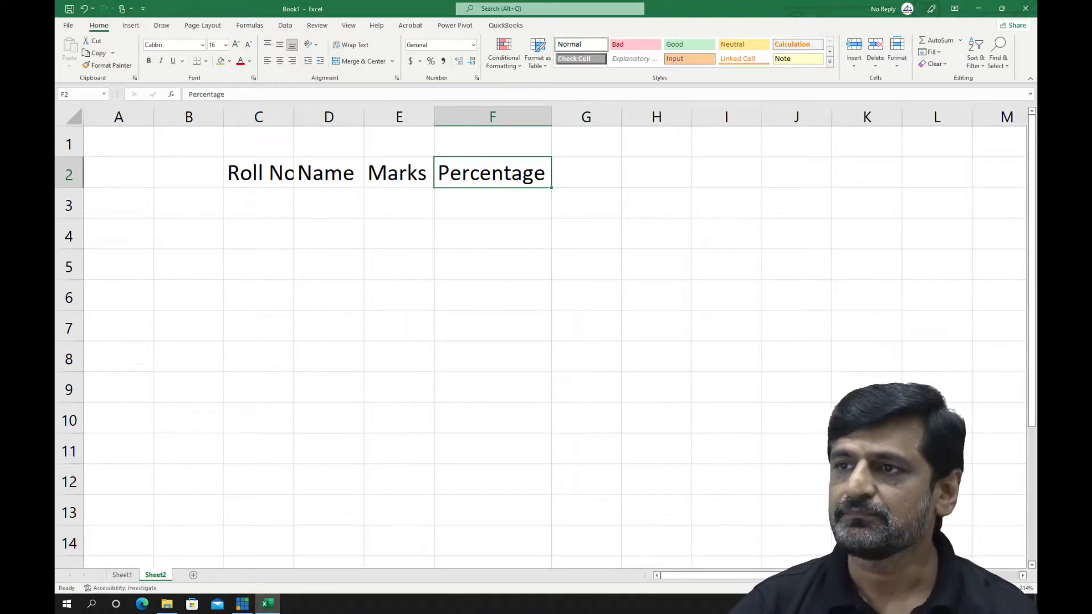
drag(294, 117, 328, 117)
drag(268, 173, 527, 173)
click(220, 61)
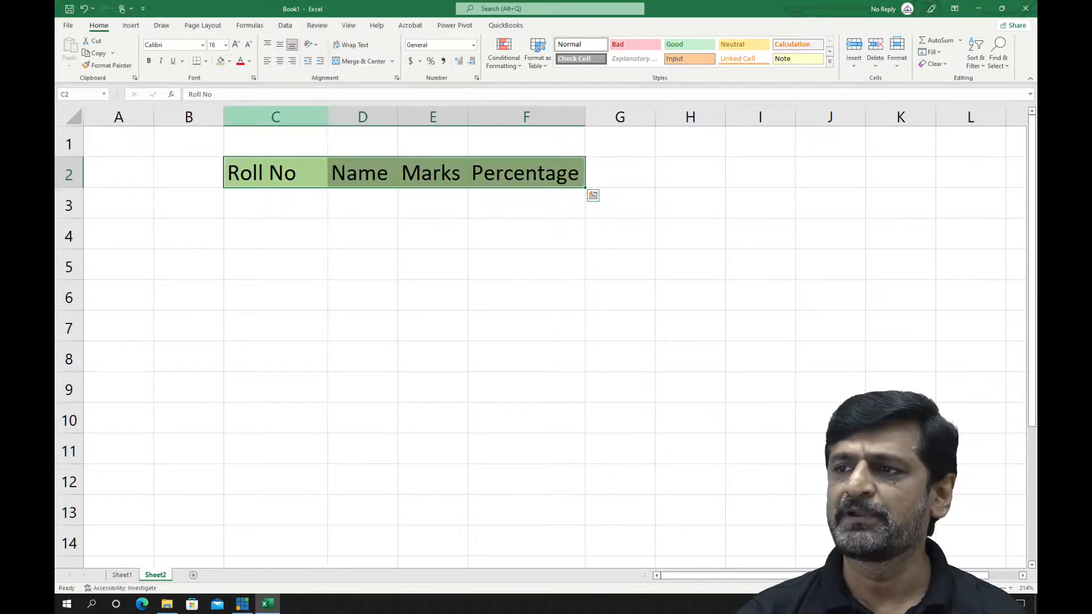
Apply All Borders to the table range C2:F10
click(275, 203)
drag(275, 173, 527, 419)
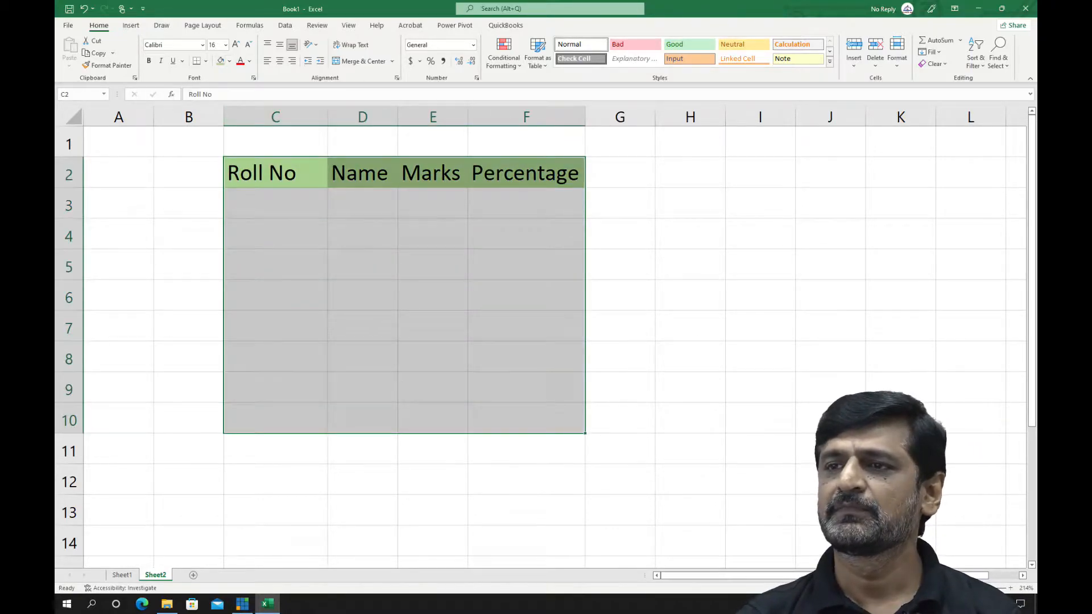
click(206, 61)
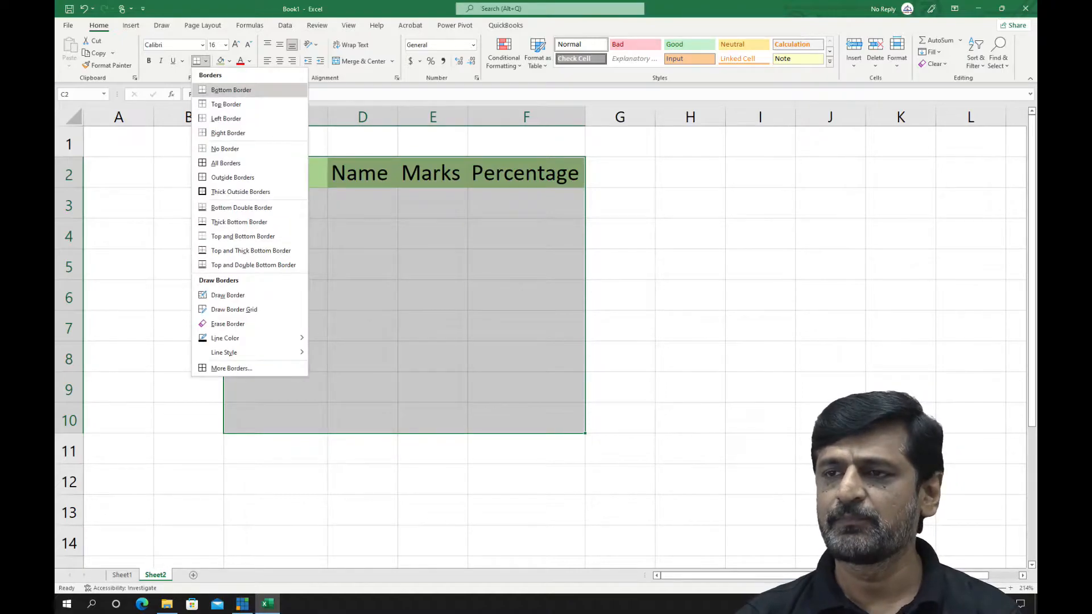
click(224, 163)
click(363, 357)
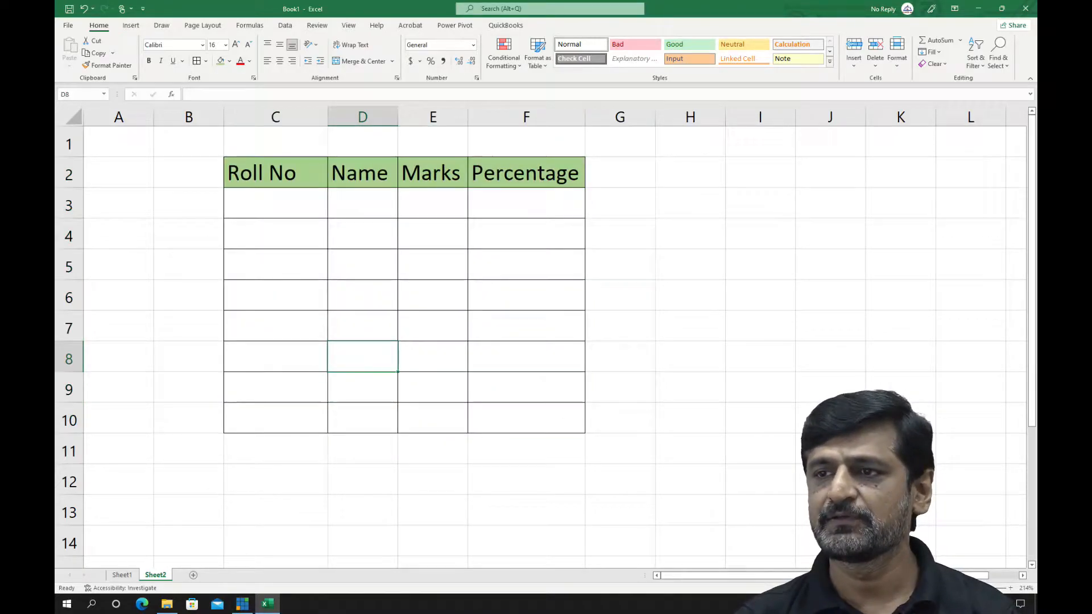
Enter the roll numbers 1 to 8 down the Roll No column in C3:C10
click(275, 204)
text(1)
key(Return)
text(2)
key(Return)
text(3)
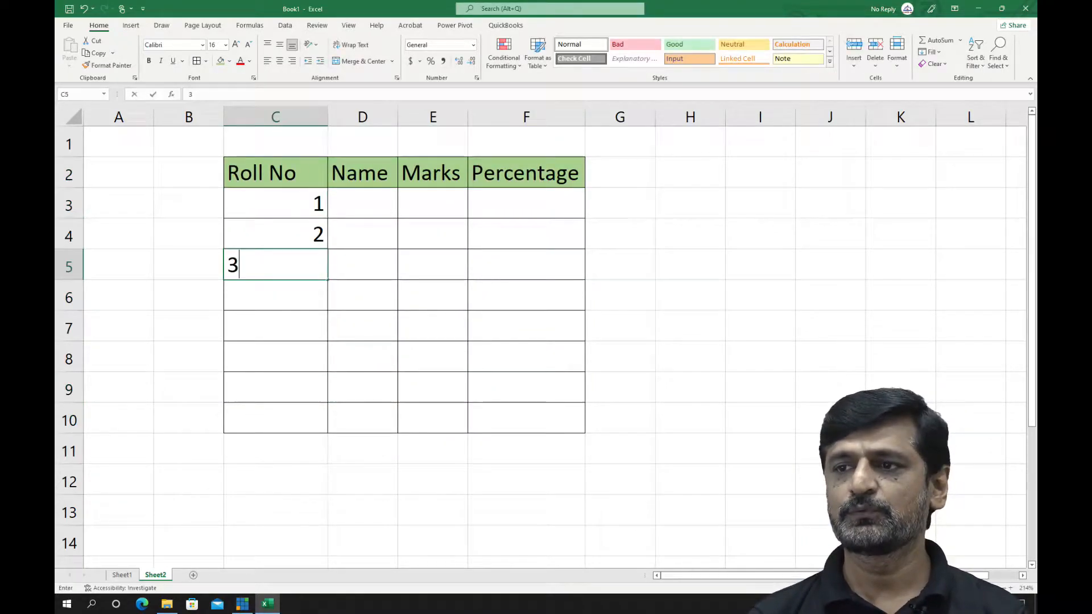
key(Return)
text(4)
key(Return)
text(5)
key(Return)
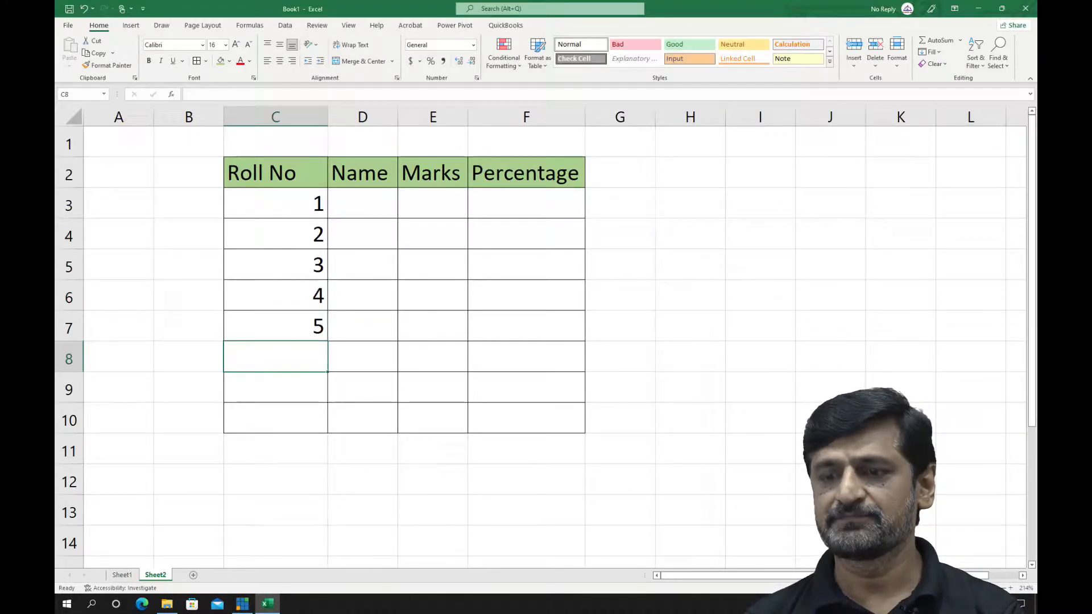
text(6)
key(Return)
text(7)
key(Return)
text(8)
key(Up)
key(Up)
key(Up)
key(Up)
key(Up)
key(Up)
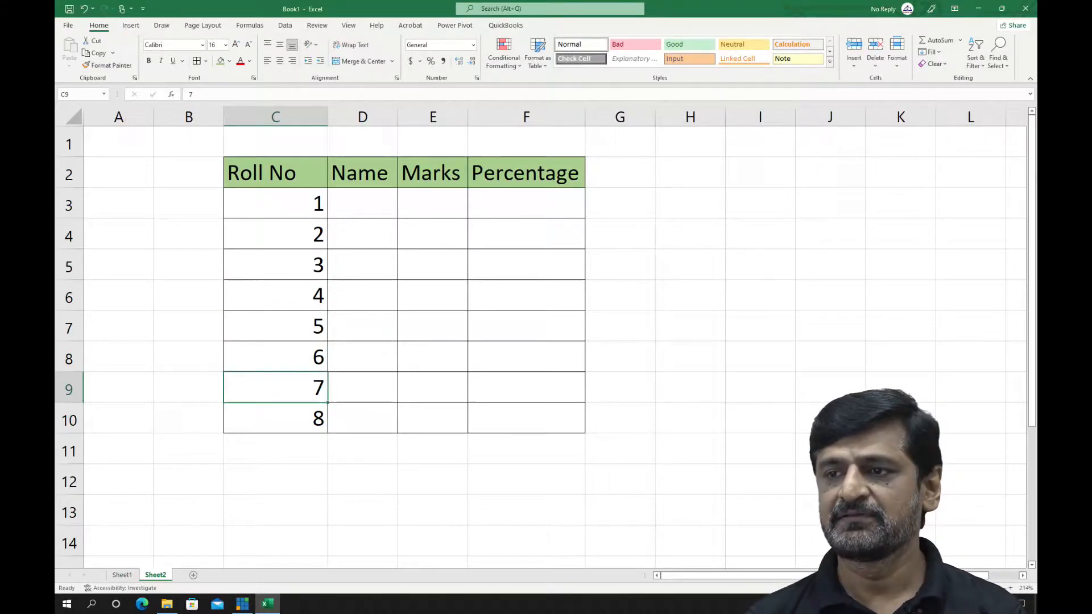
Fill in the names of the first five students in D3:D7
key(Right)
key(Up)
text(Ali)
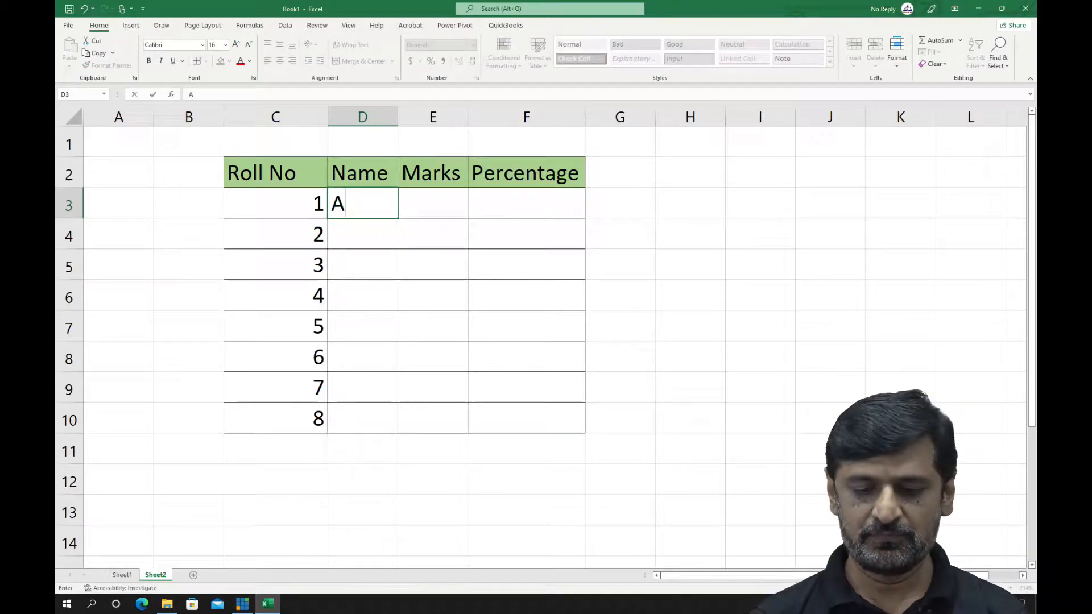
key(Return)
text(Ahmed)
key(Return)
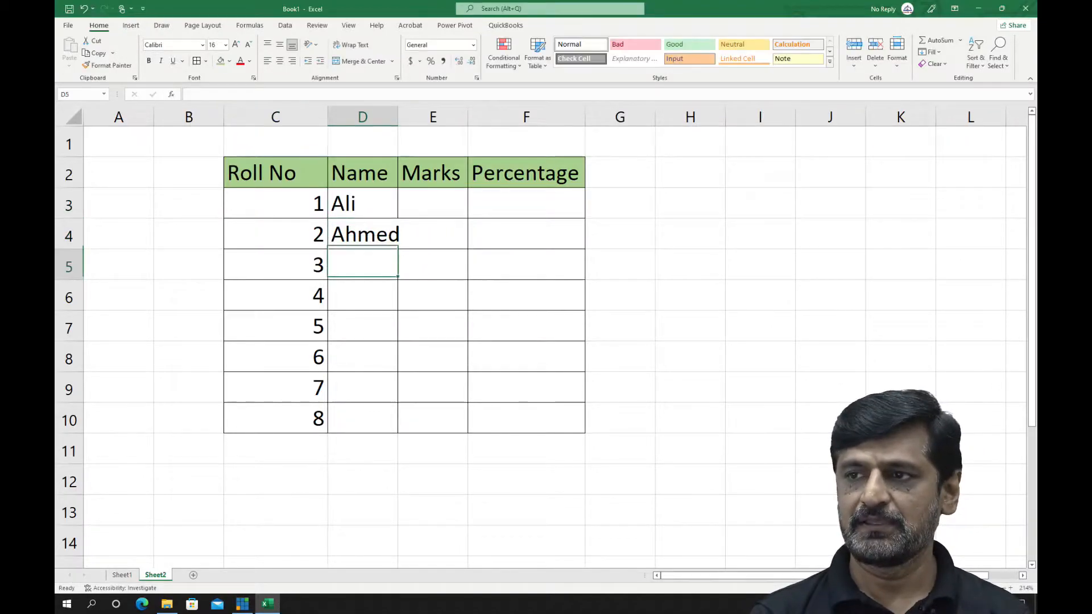
text(Salman)
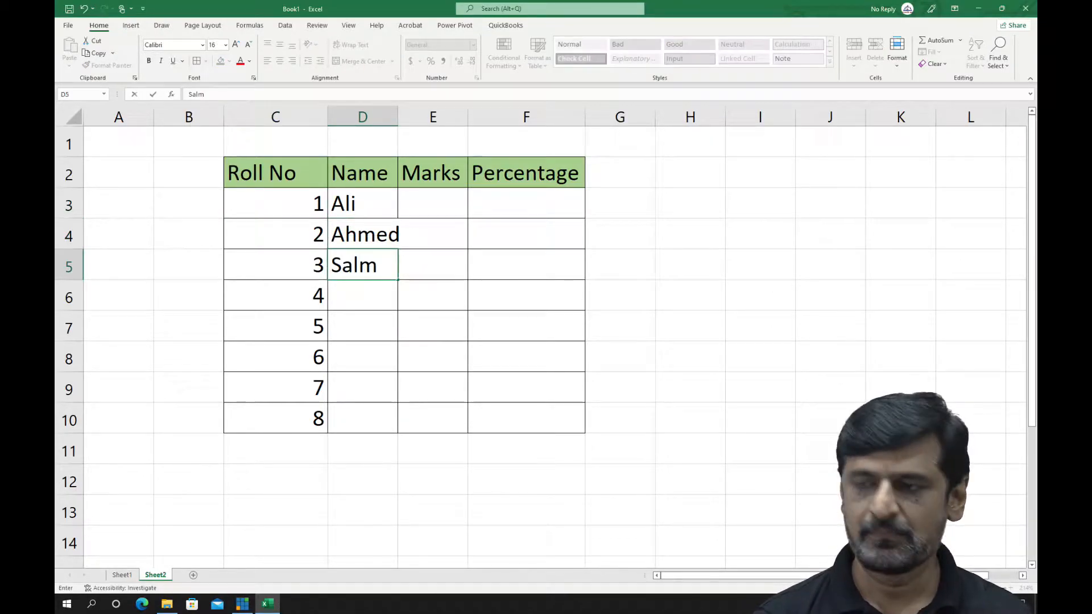
key(Return)
text(Ayyan)
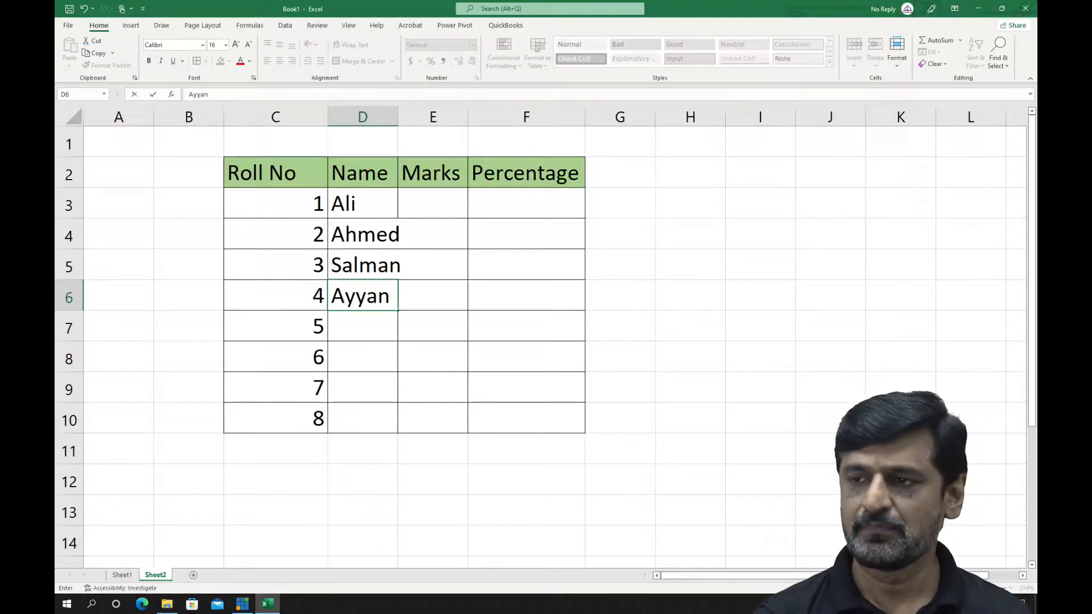
key(Return)
text(Abubakar)
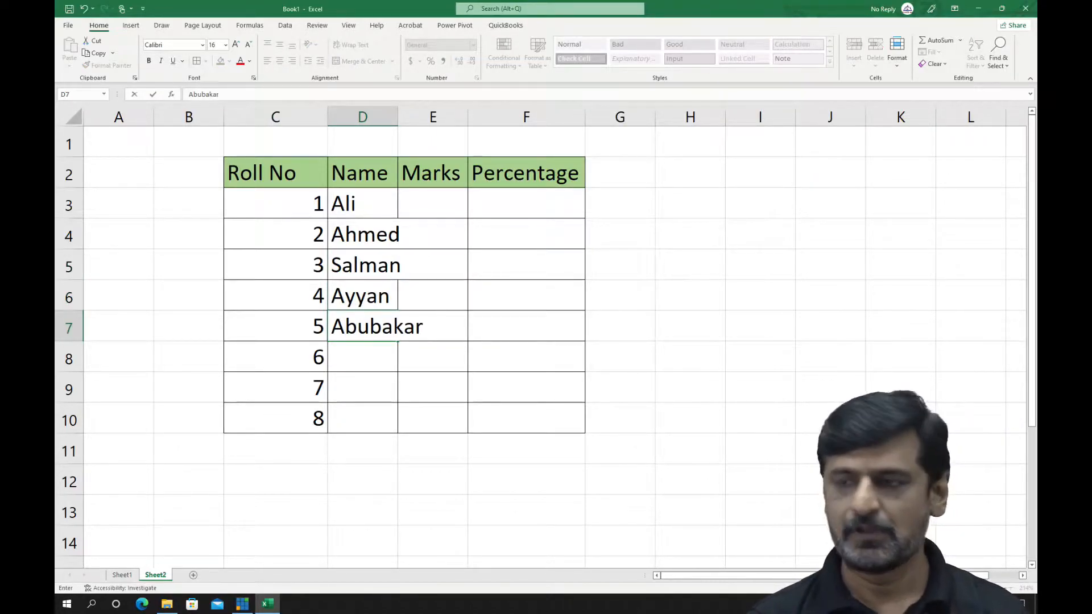
key(Return)
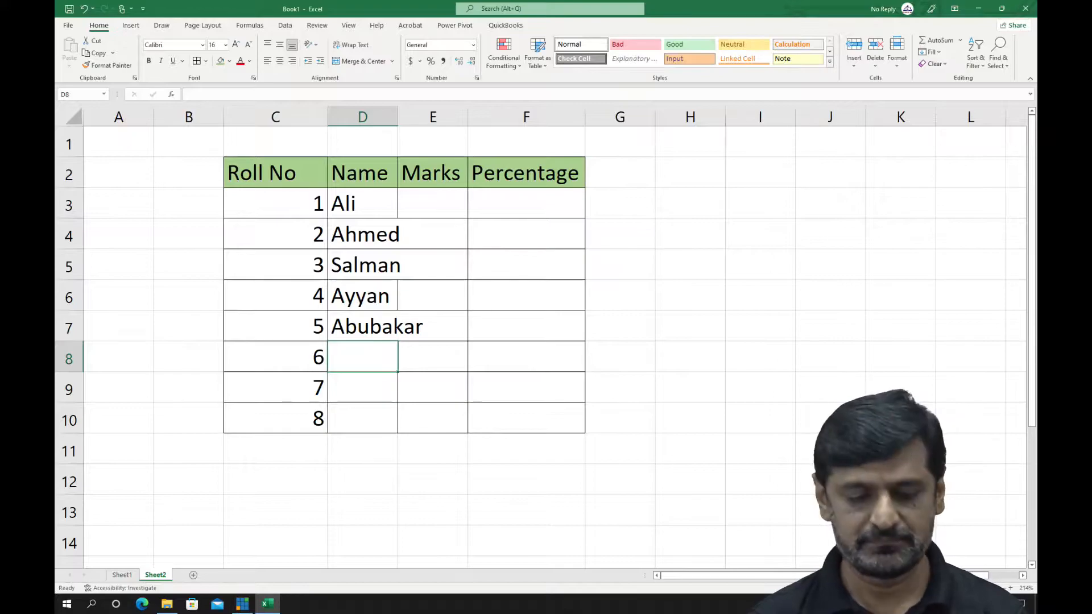
Enter names in D8:D10, repeating the first two students' names and adding a new one, and fit column D's width to them
text(Ali)
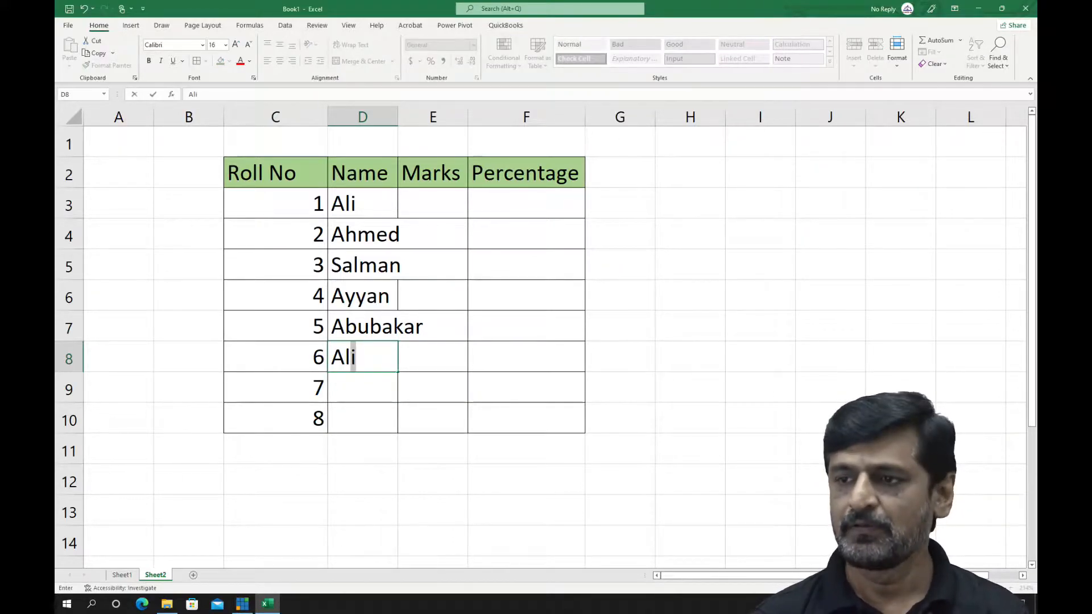
key(Return)
text(Ah)
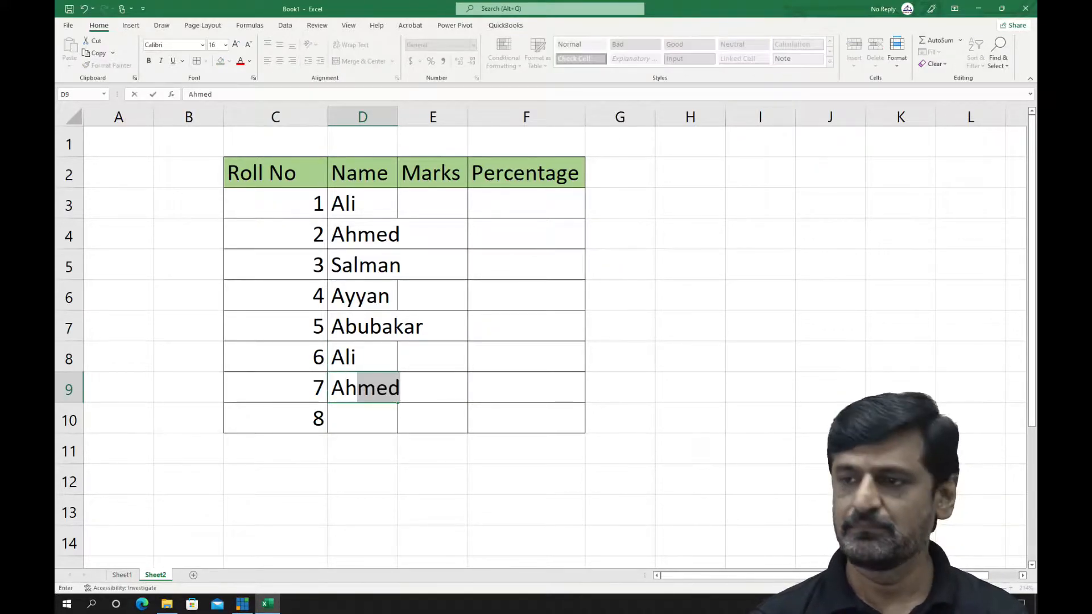
key(BackSpace)
text(med)
key(Return)
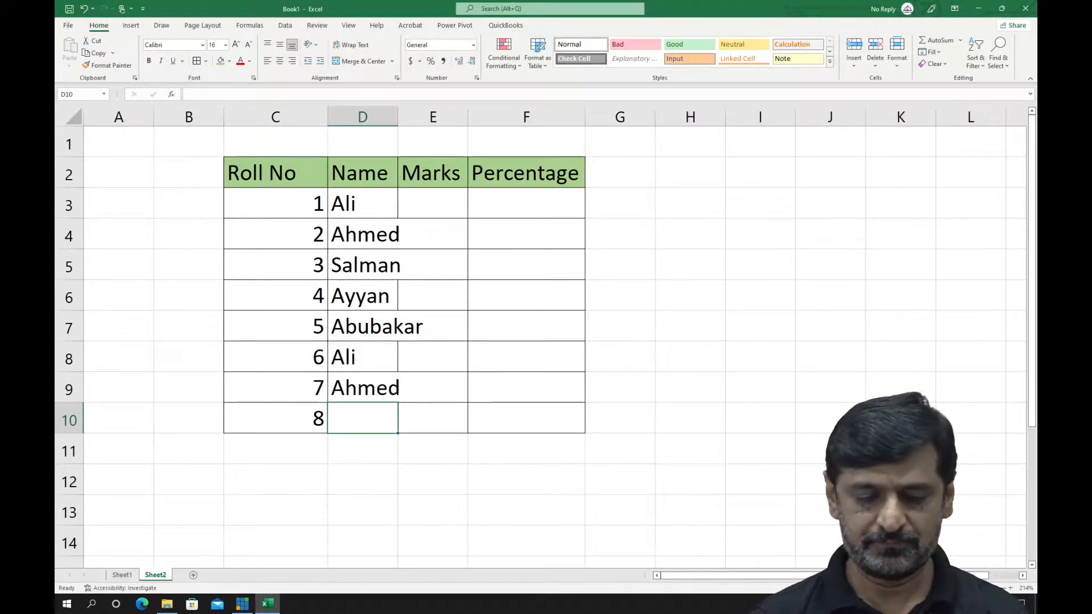
text(Farhan)
click(433, 203)
double_click(398, 117)
Enter the marks 450, 459 and 300 for the first three students in E3:E5
click(464, 265)
click(463, 204)
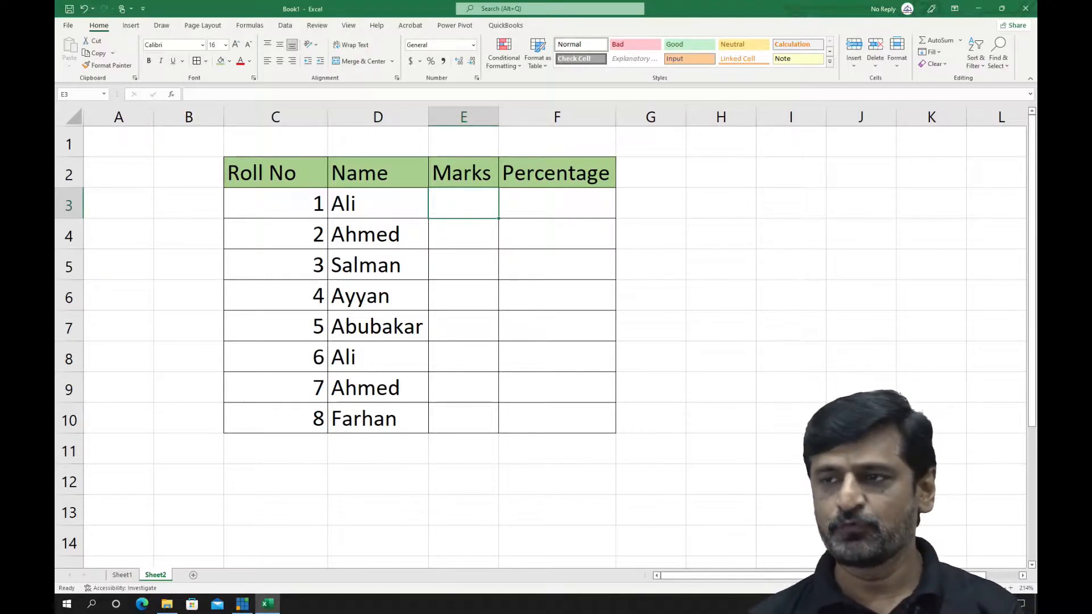
text(450)
key(Return)
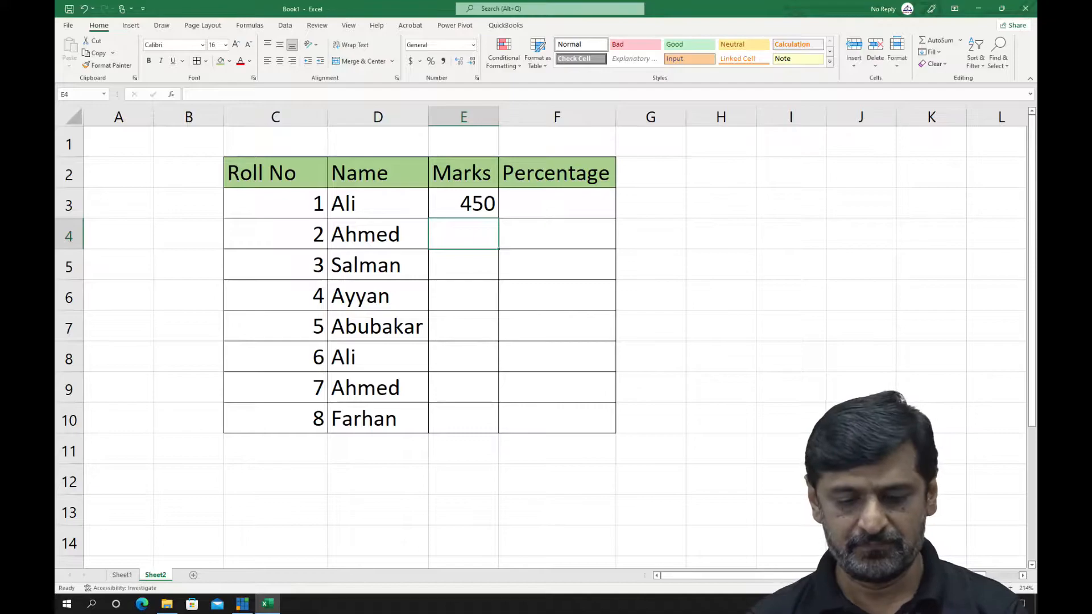
text(45)
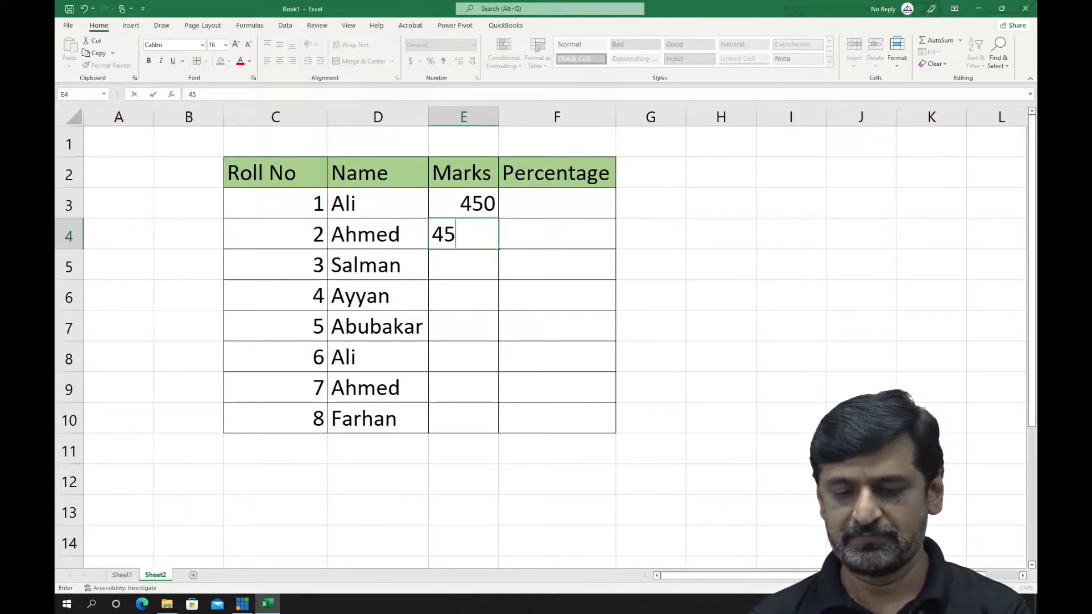
text(0)
key(BackSpace)
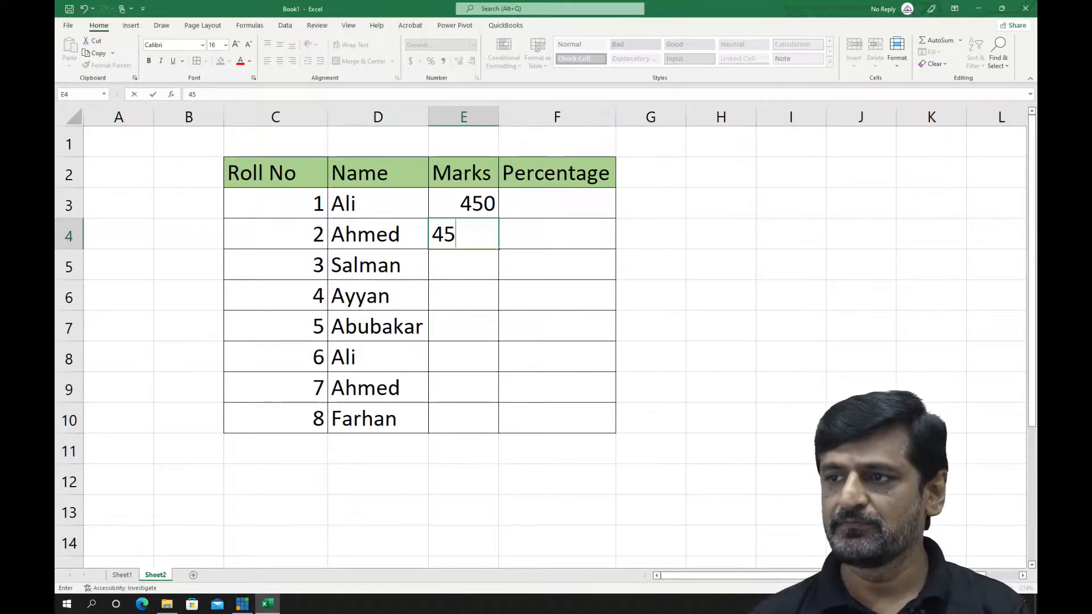
text(9)
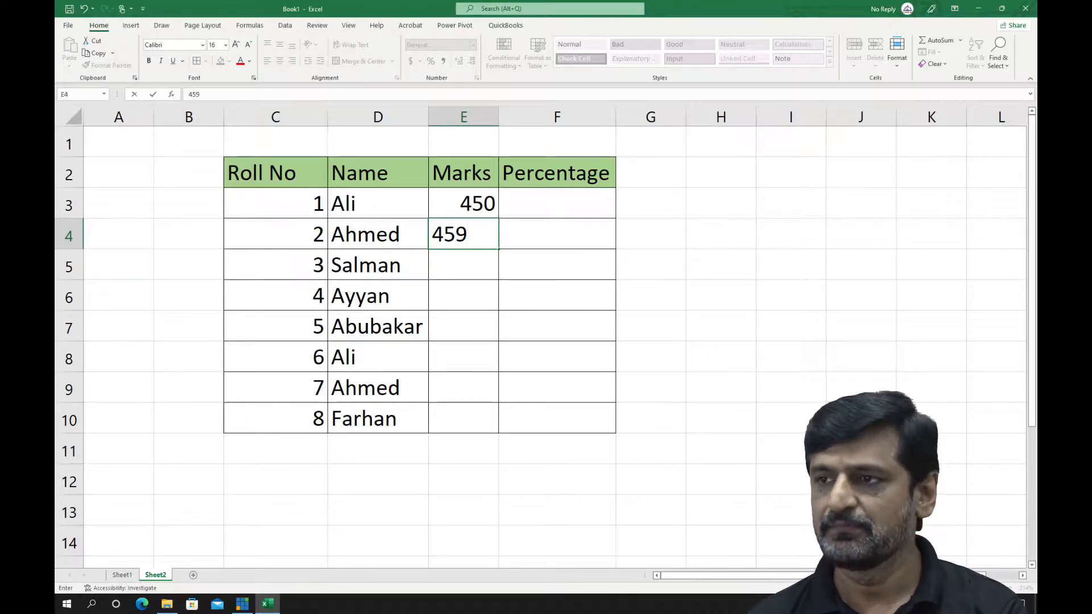
key(Return)
text(300)
key(Return)
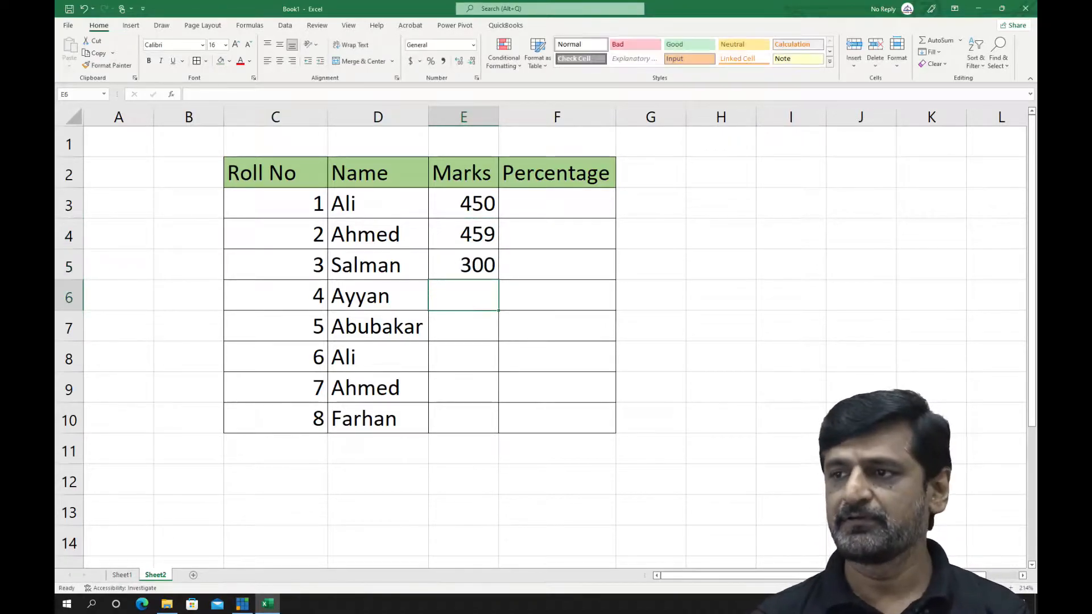
Enter the marks 250, 251, 500, 350 and 280 for the remaining students in E6:E10
text(250)
key(Return)
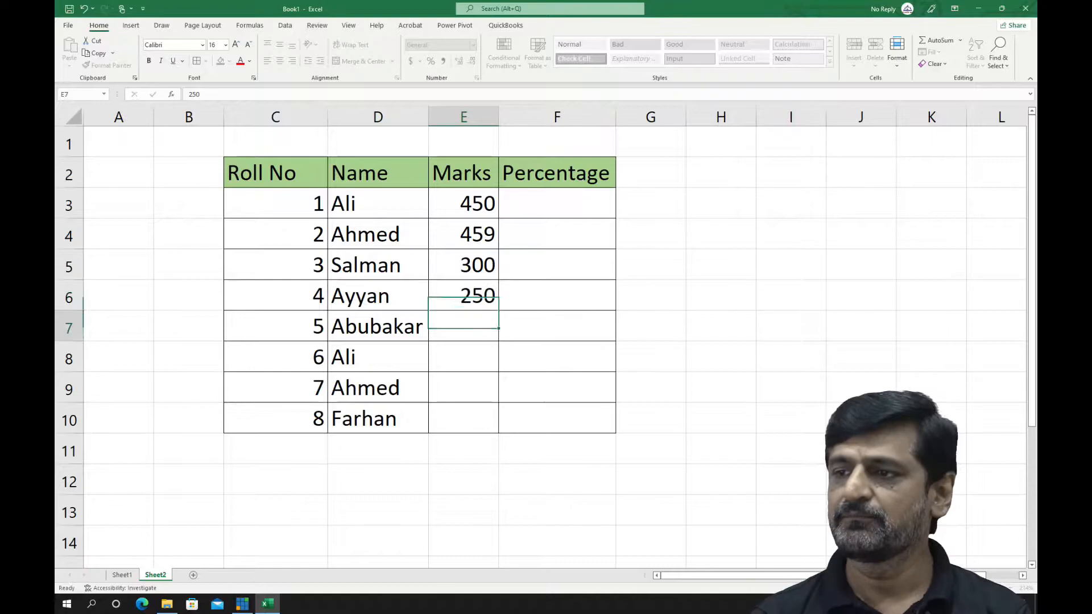
text(251)
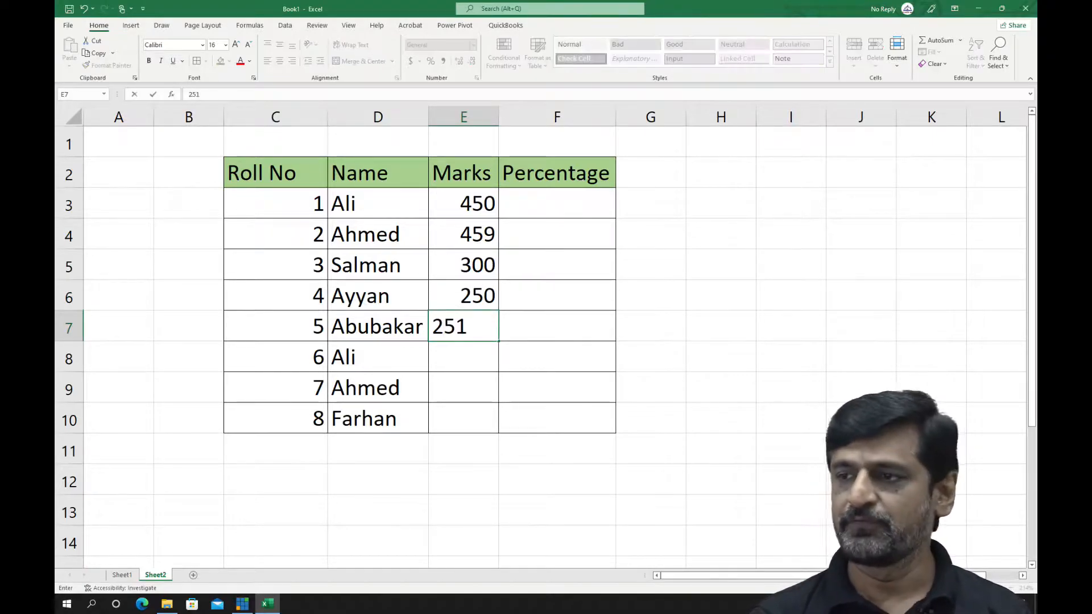
key(Return)
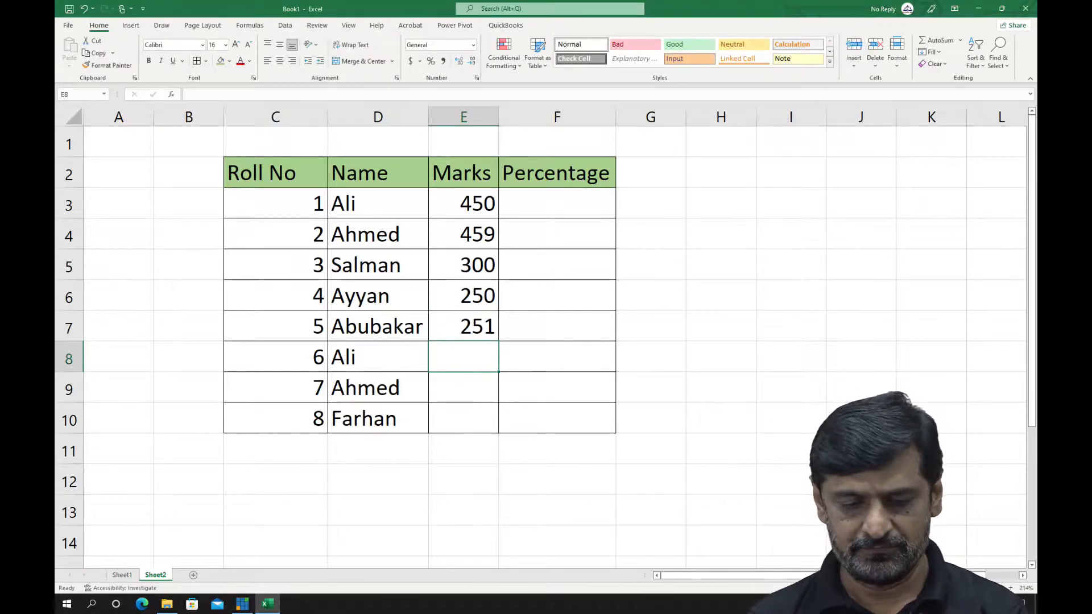
text(500)
key(Return)
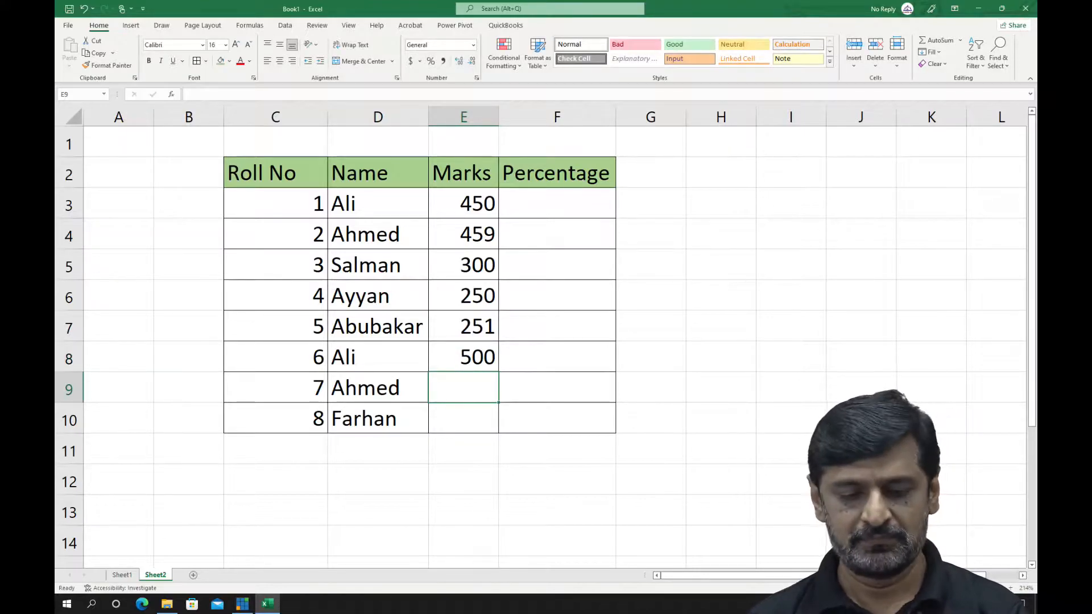
text(350)
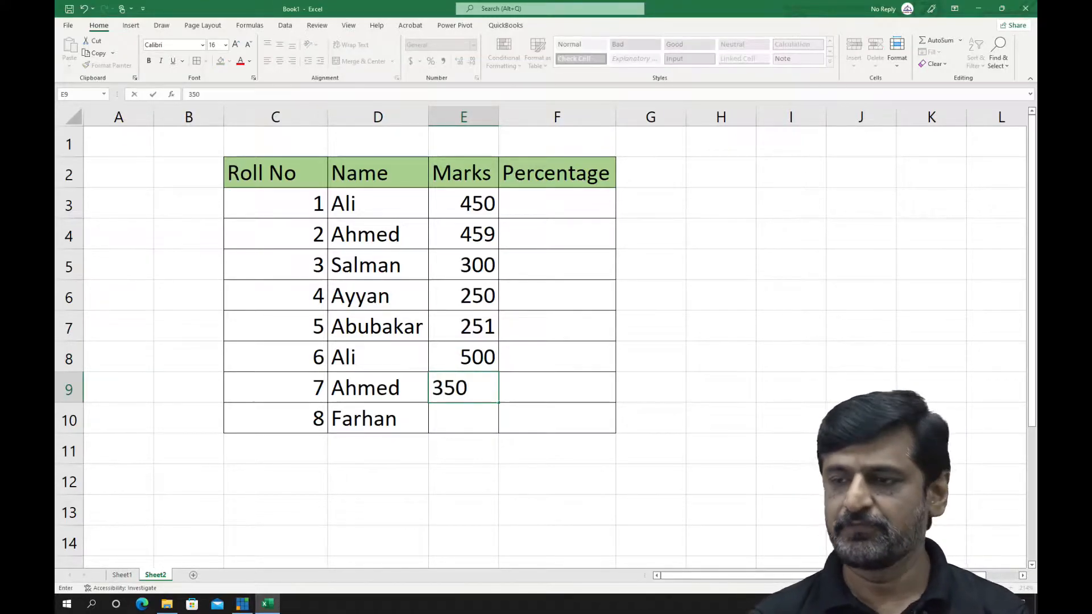
key(Return)
text(2)
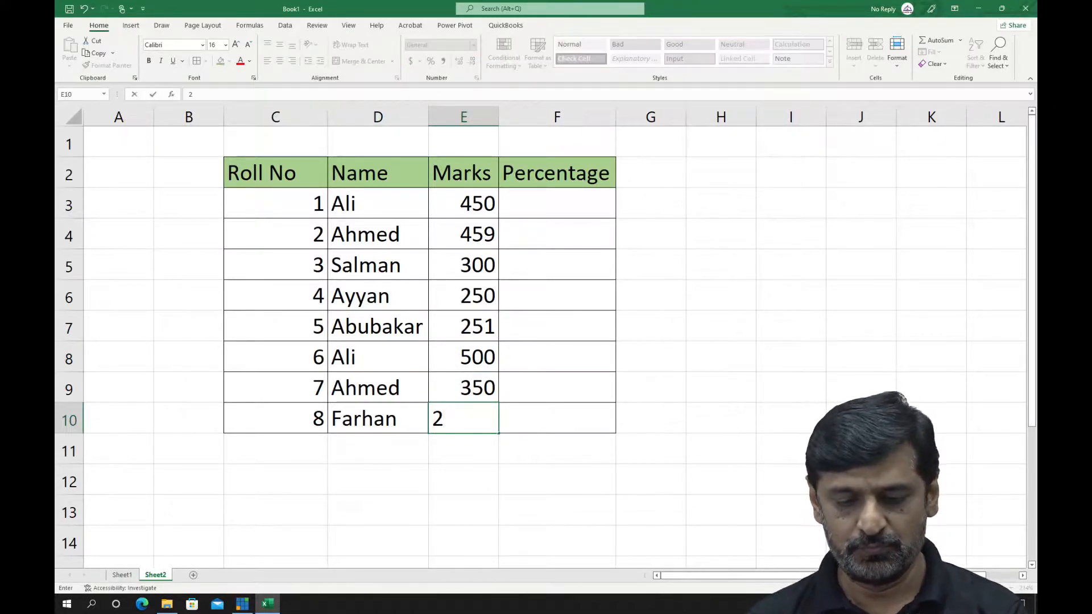
text(80)
key(Return)
Enter the formula =E3/500 in F3 to calculate the first student's percentage
key(Up)
key(Up)
key(Up)
key(Up)
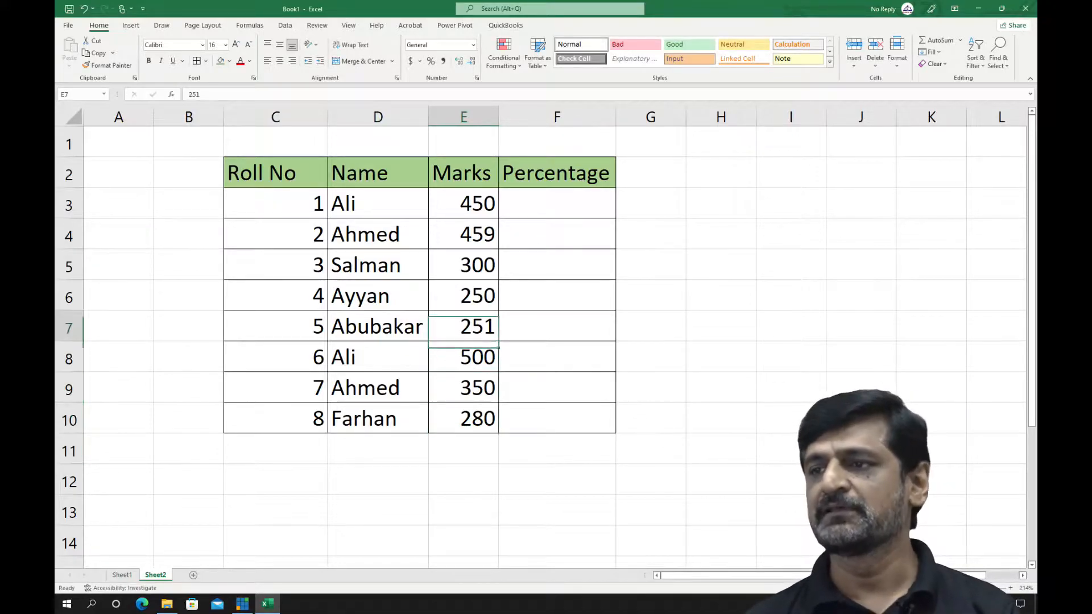
key(Up)
key(Up)
key(Up)
key(Up)
key(Right)
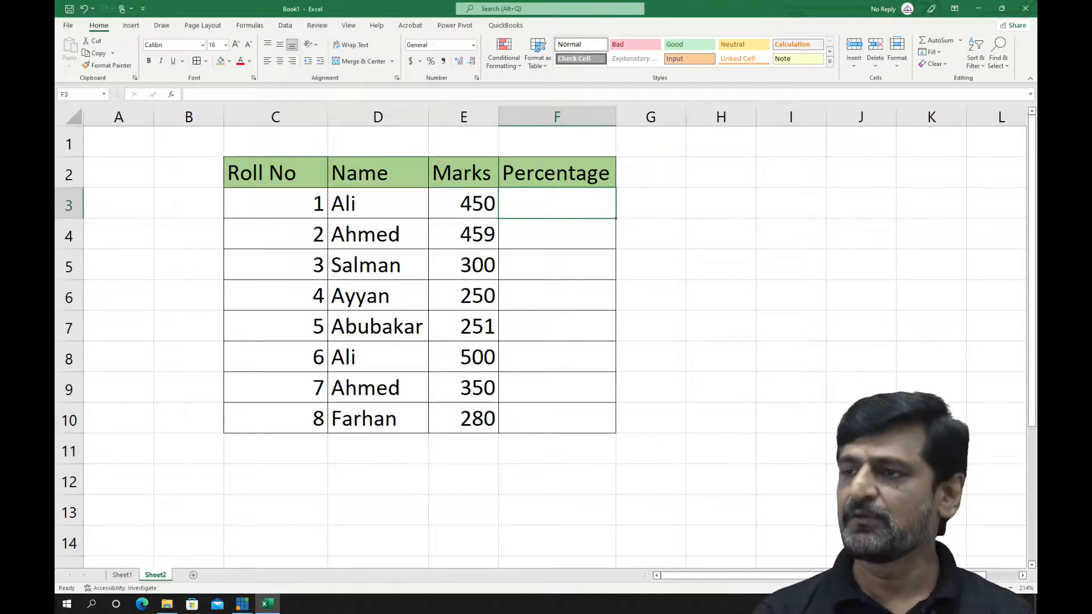
text(=)
key(Left)
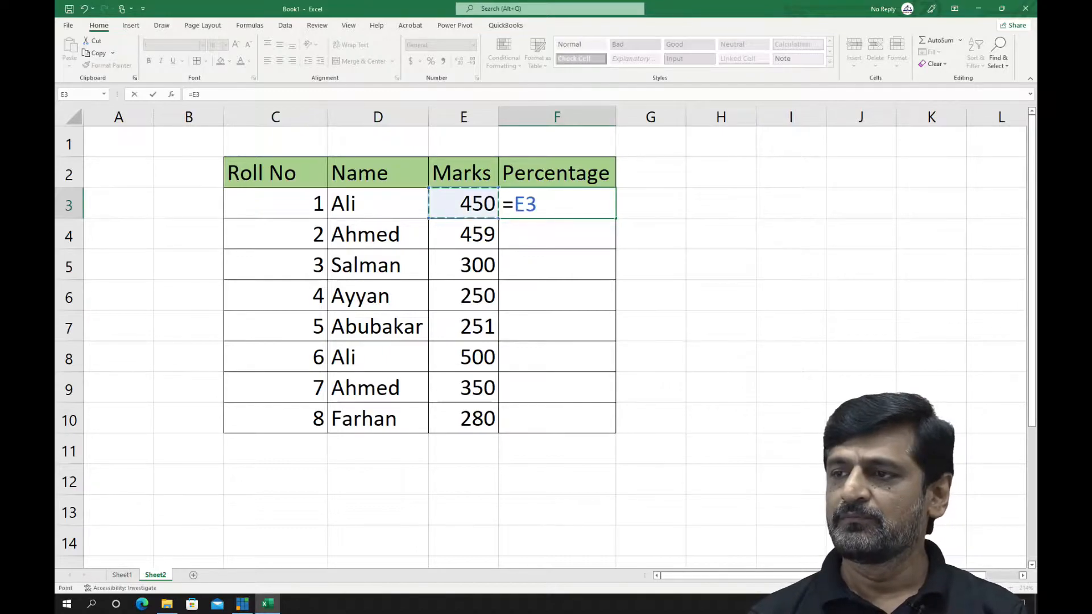
text(/5)
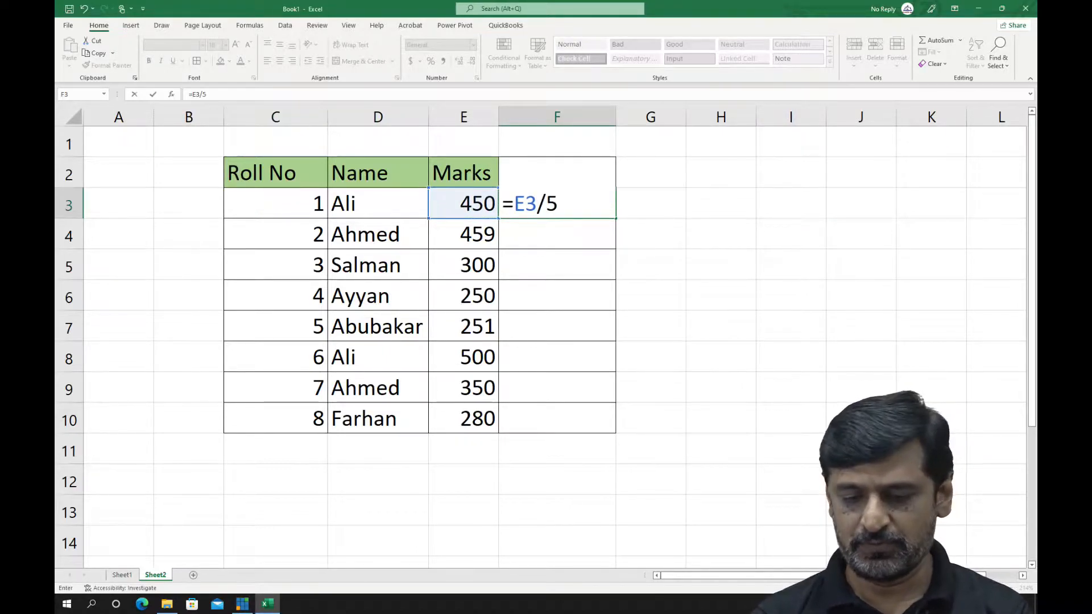
text(00)
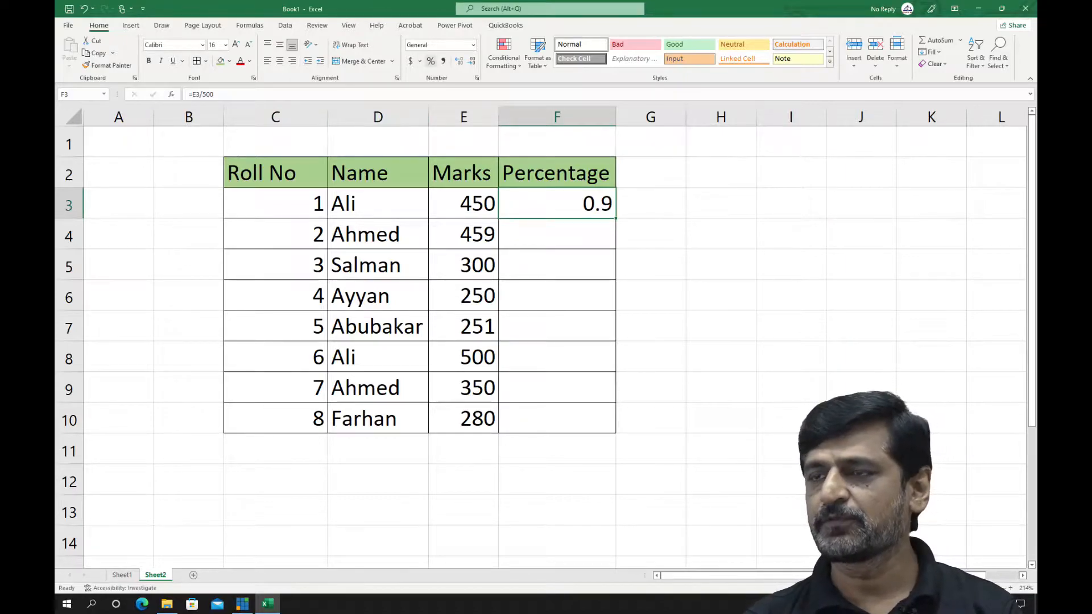
Format F3 in Percent style and fill its formula down through F10
click(431, 61)
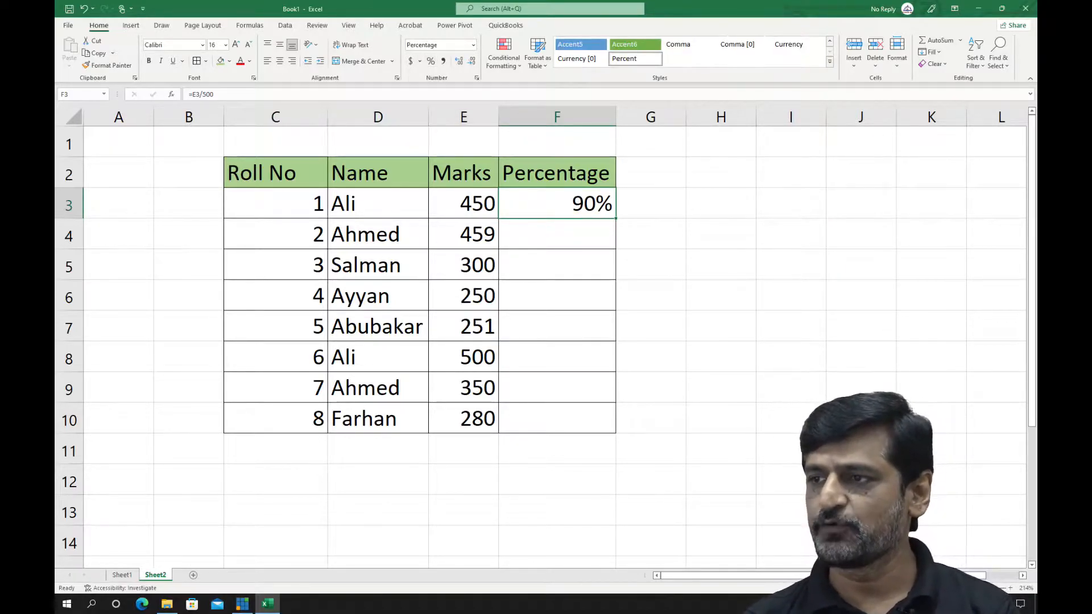
click(651, 143)
click(558, 203)
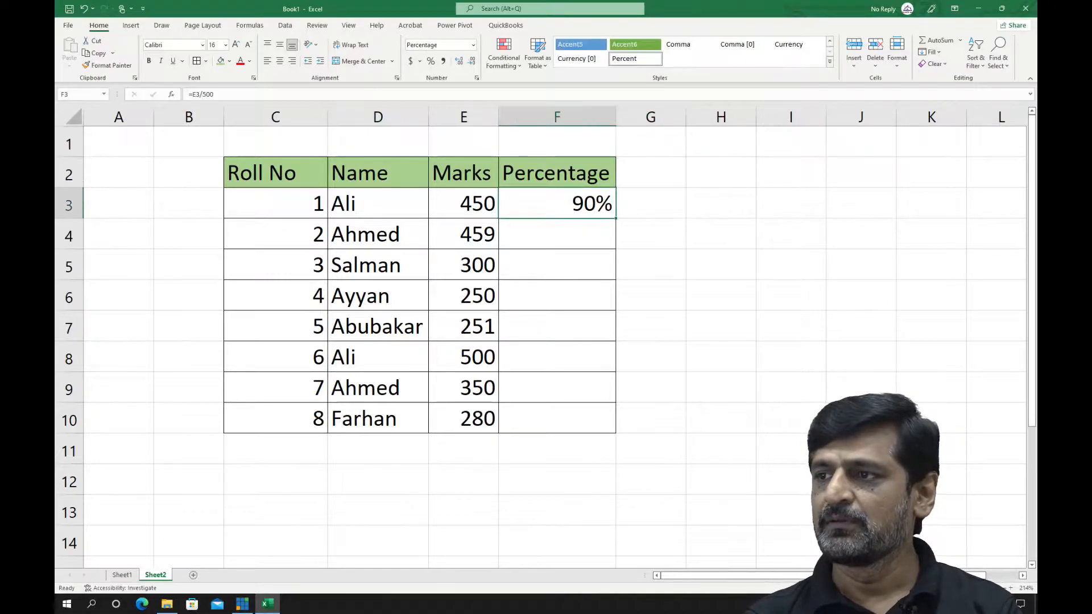
double_click(615, 218)
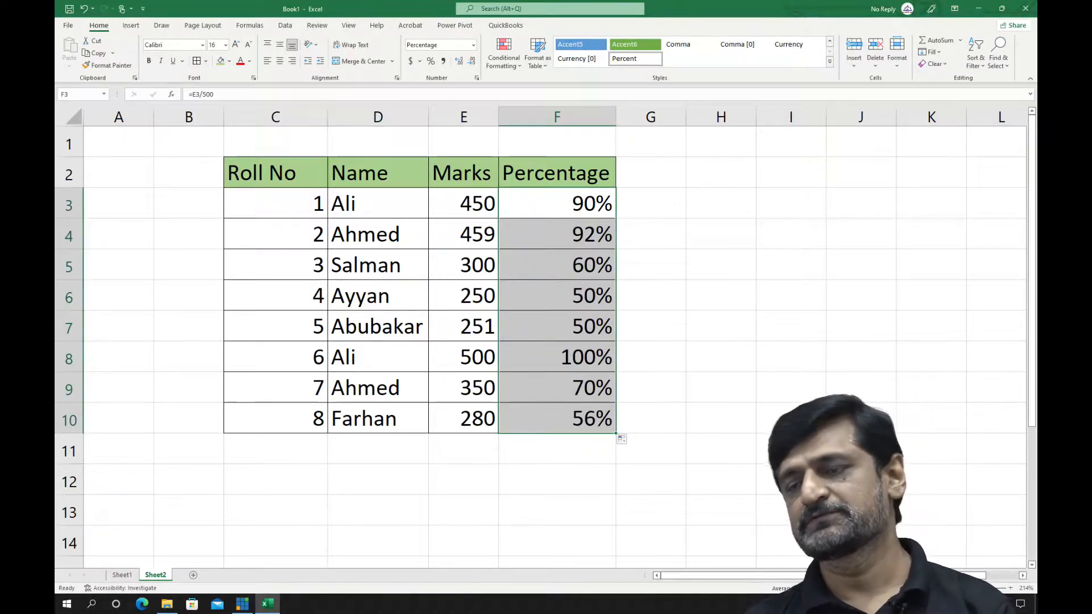
Center the roll numbers in C3:C10 and fit column C's width to its contents
drag(276, 204, 276, 418)
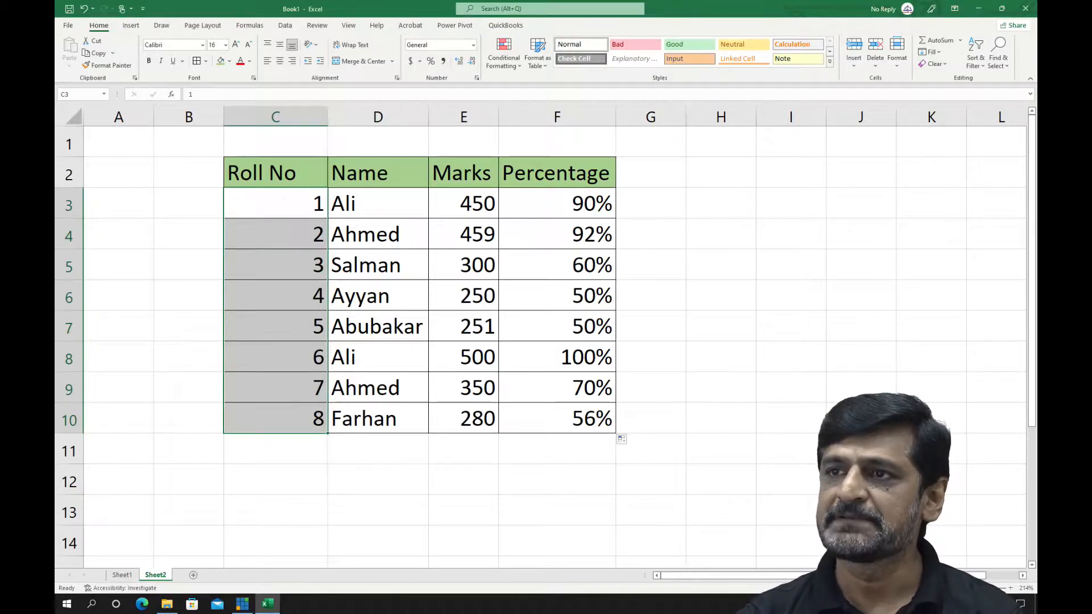
click(279, 61)
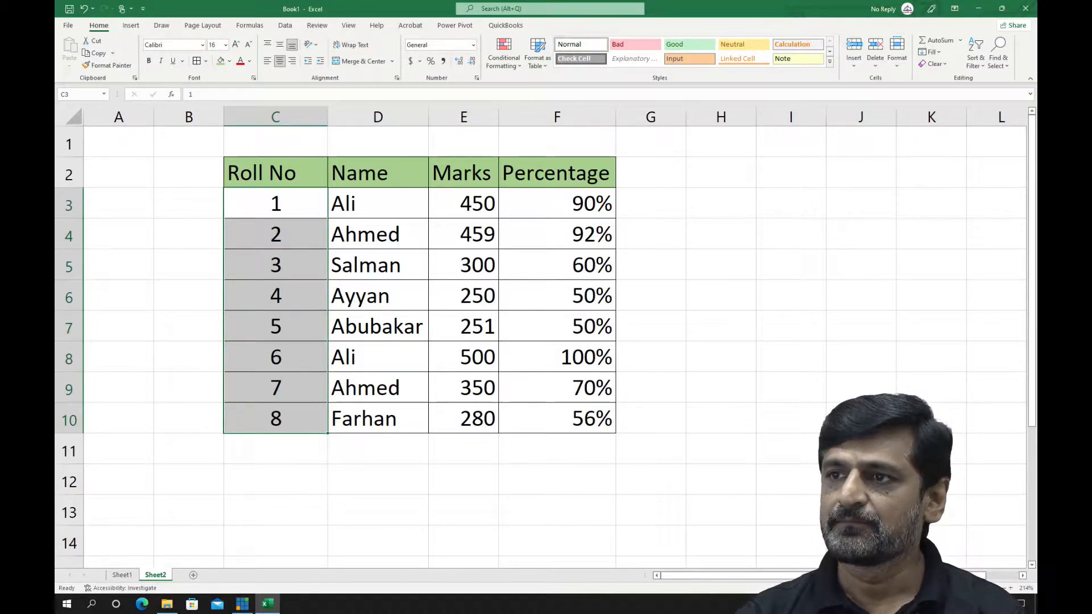
double_click(328, 117)
click(330, 357)
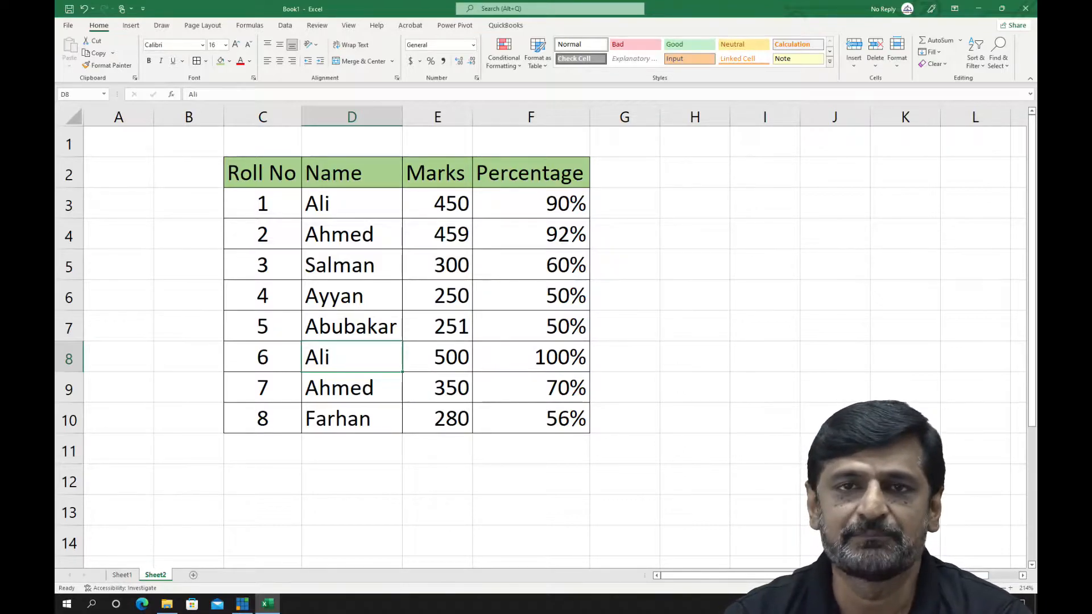
Start a Duplicate Values conditional formatting rule for the names in D3:D10
drag(351, 204, 351, 419)
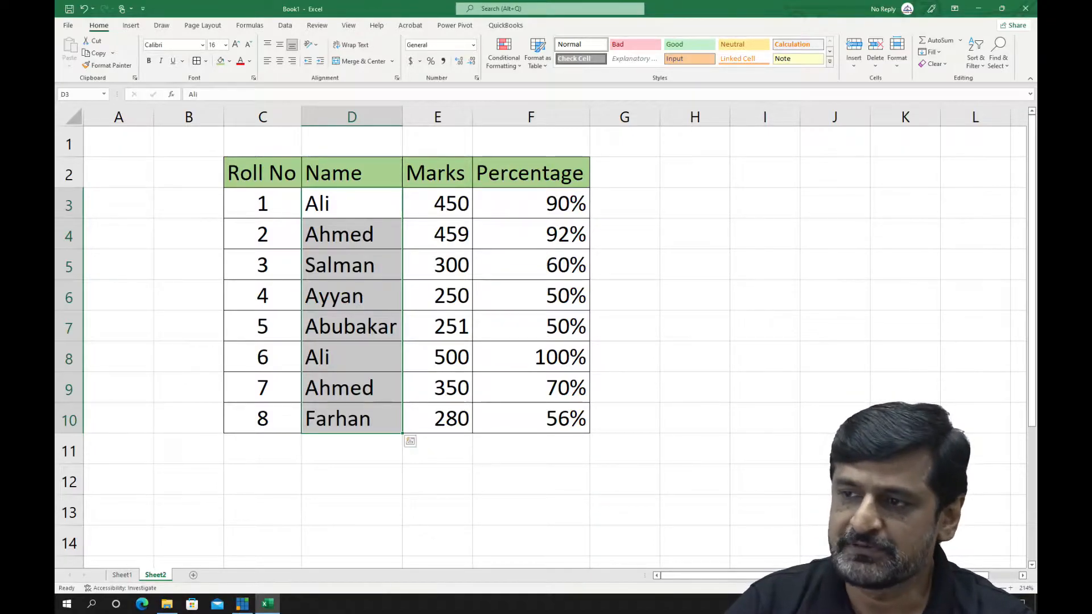
click(504, 55)
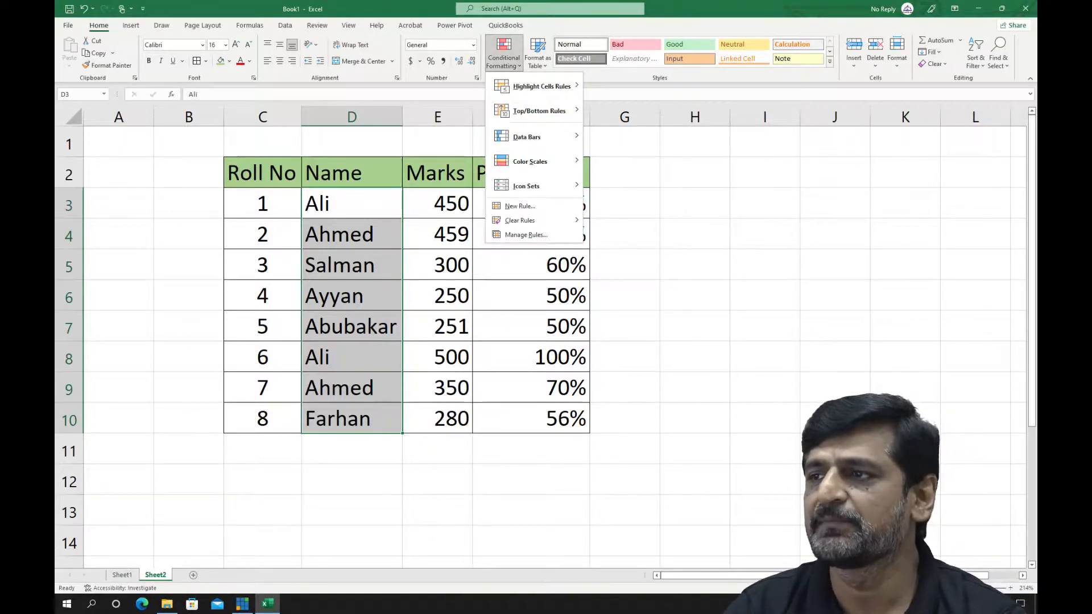
mouse_move(541, 86)
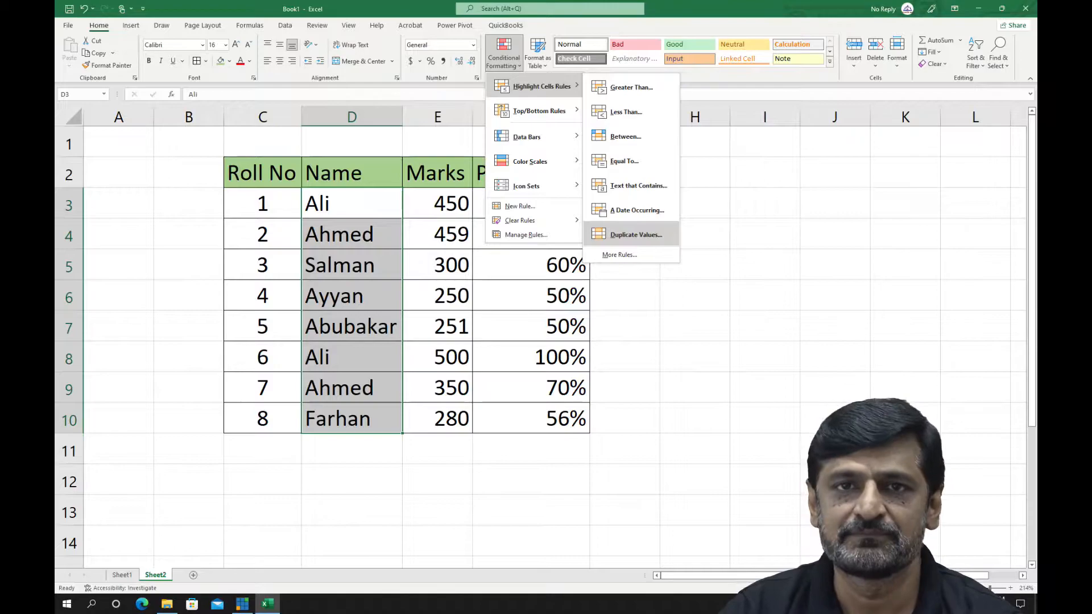
click(635, 234)
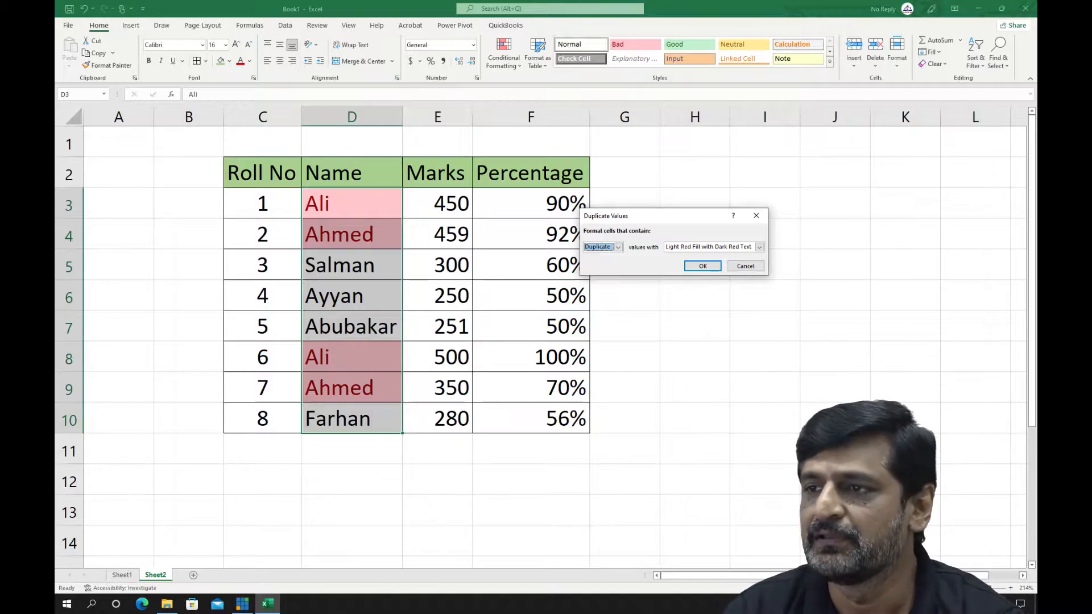
Try the Yellow Fill with Dark Yellow Text, Green Fill with Dark Green Text, Red Border and Red Text formats for the duplicate names
click(760, 247)
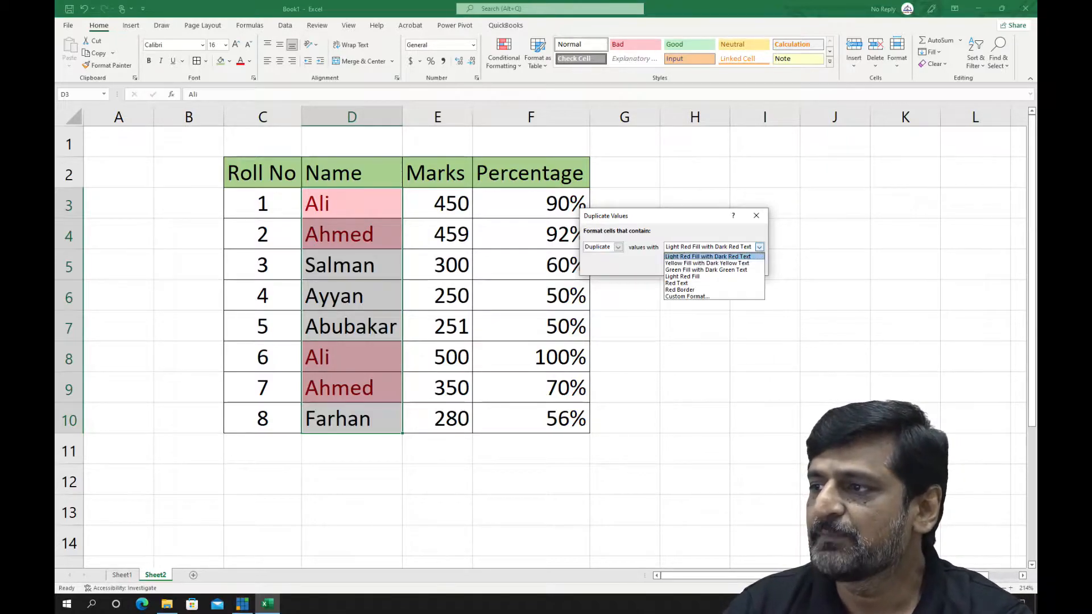
click(731, 262)
click(759, 247)
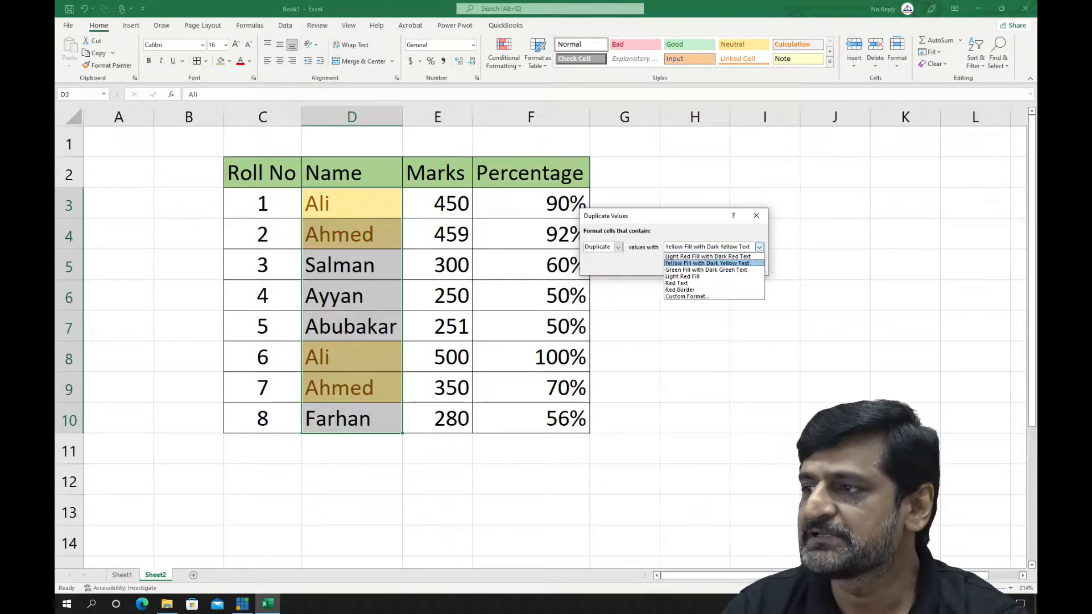
click(731, 269)
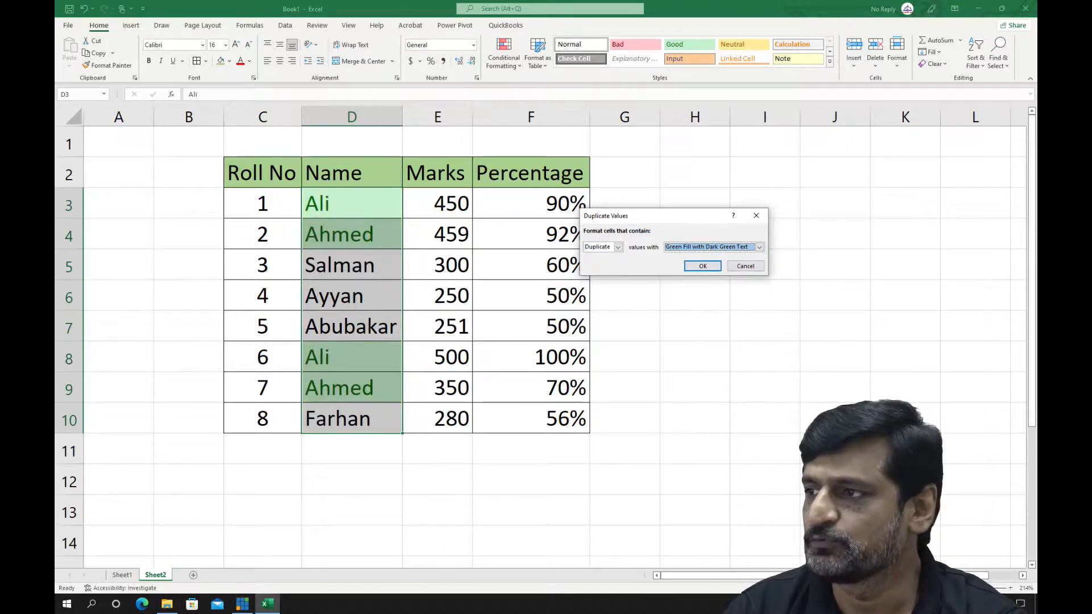
click(760, 248)
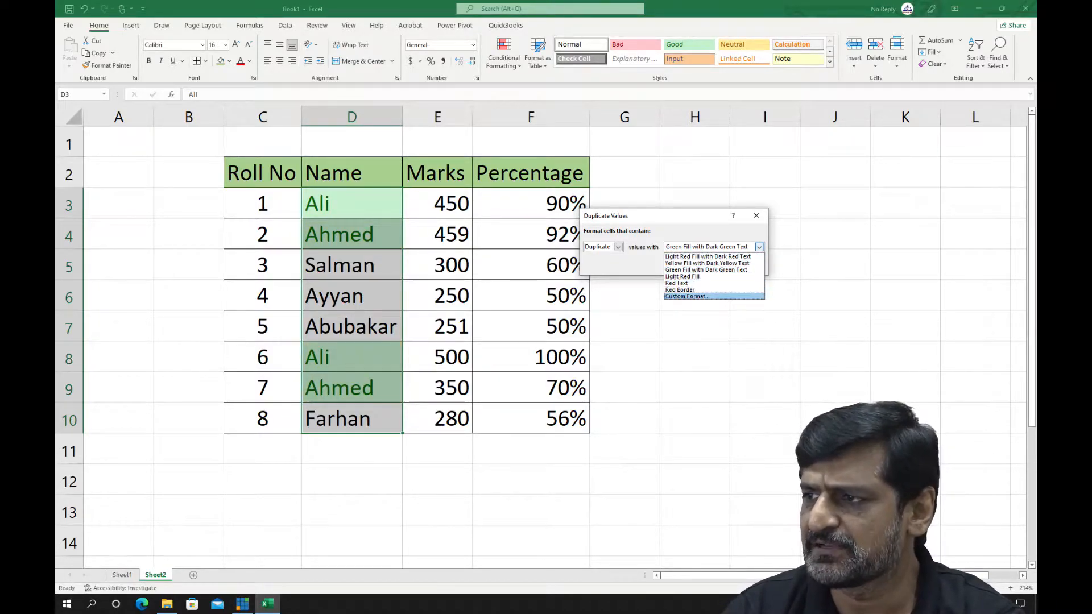
click(680, 289)
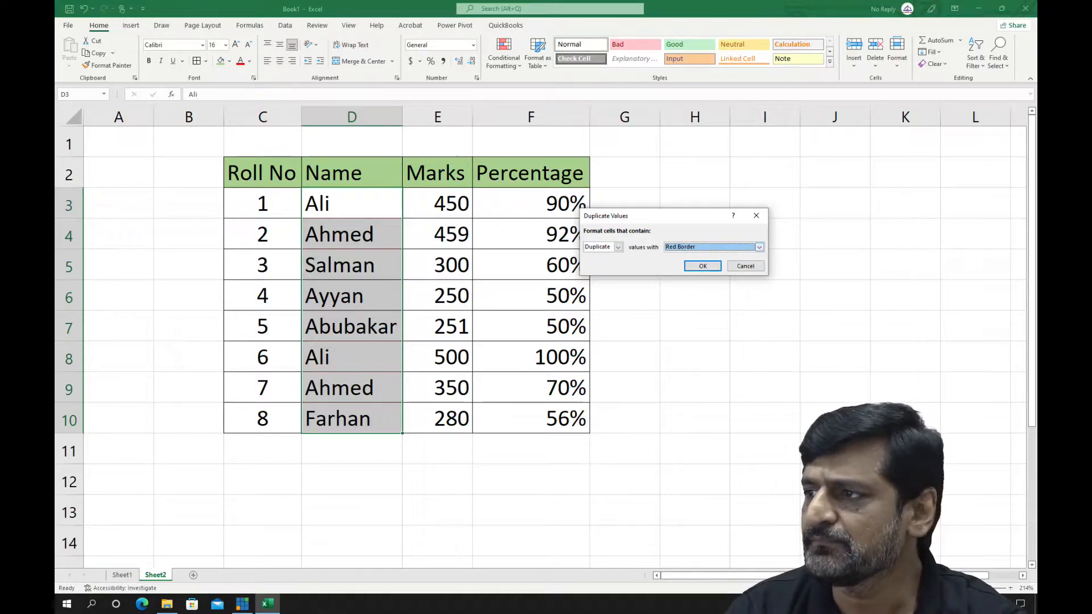
click(760, 248)
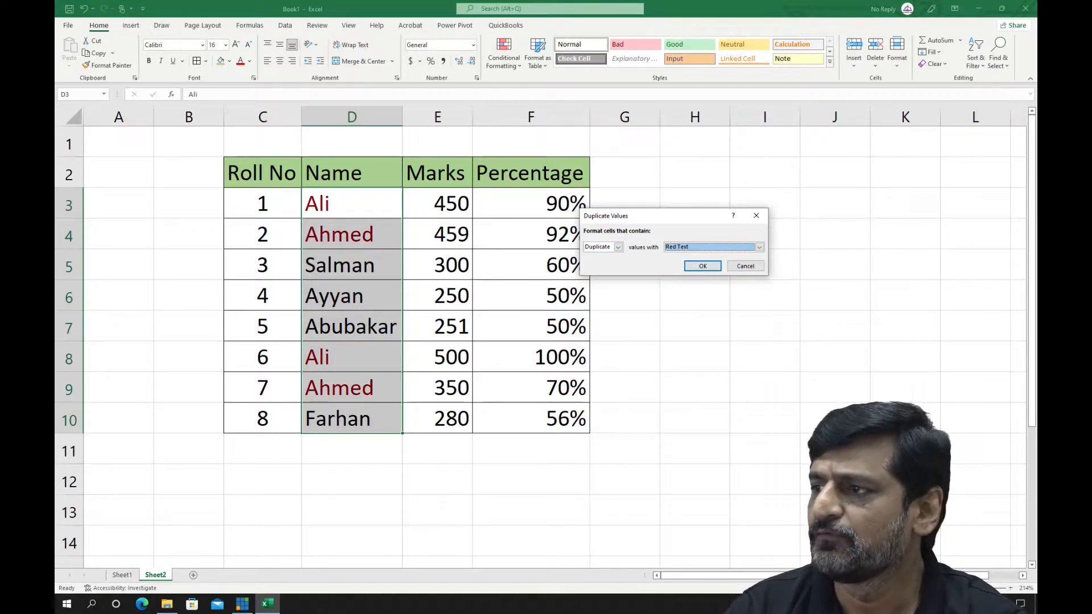
Set the duplicate names' format to Light Red Fill with Dark Red Text and apply the rule
click(760, 248)
click(759, 247)
click(760, 247)
click(759, 247)
click(759, 247)
click(708, 255)
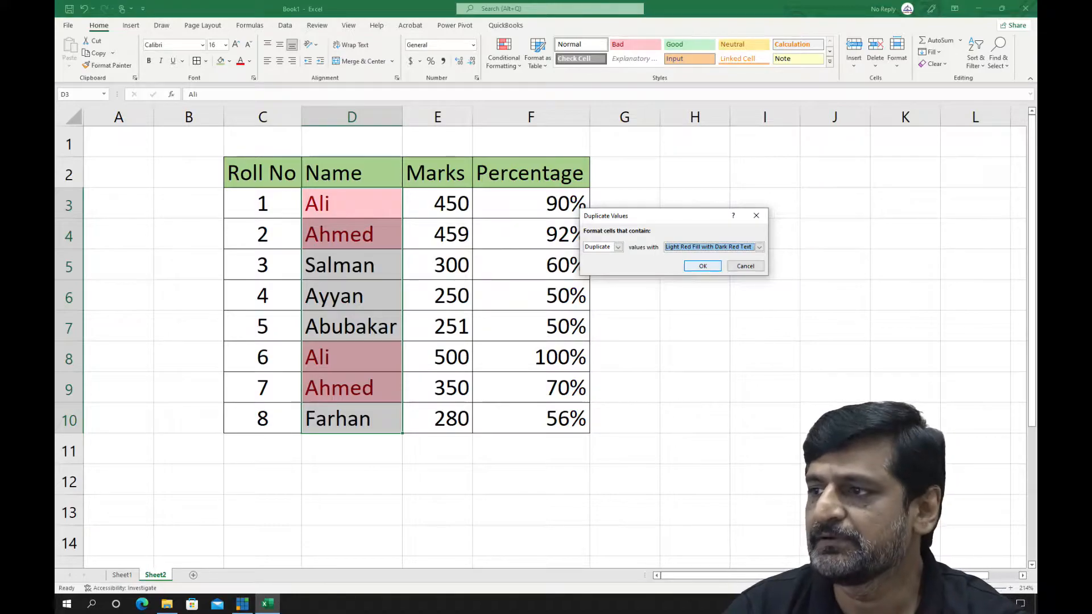
click(704, 266)
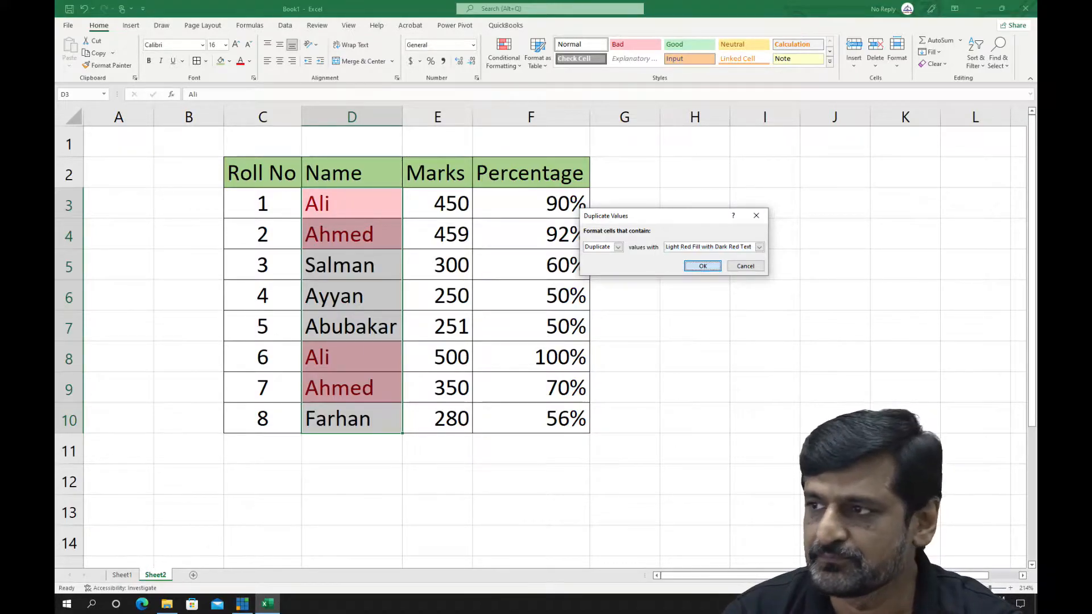
Highlight marks in E3:E10 greater than 400 with Light Red Fill with Dark Red Text
click(437, 204)
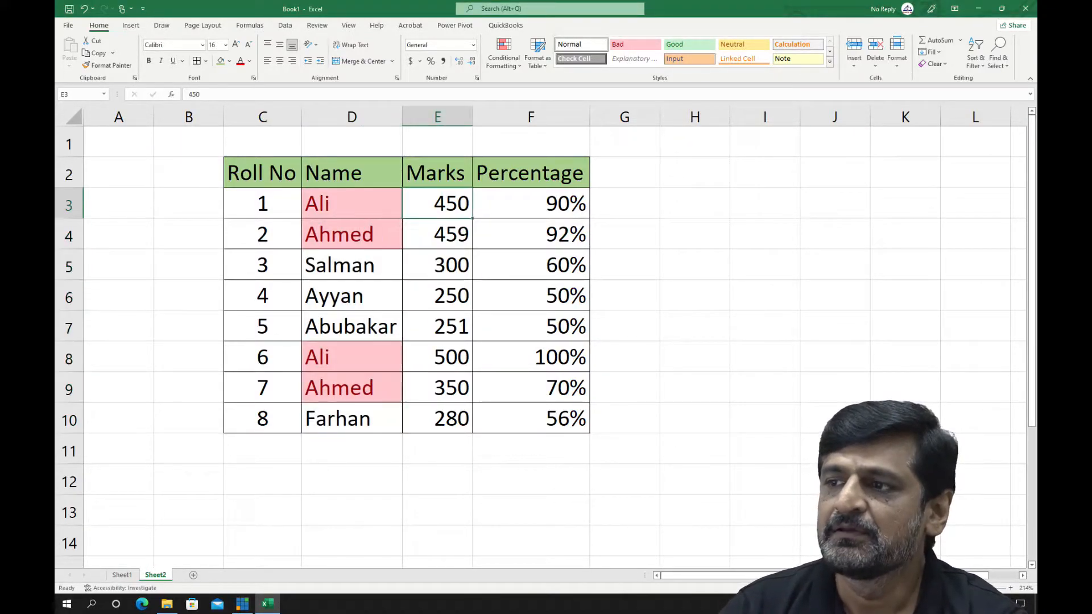
drag(437, 203, 437, 419)
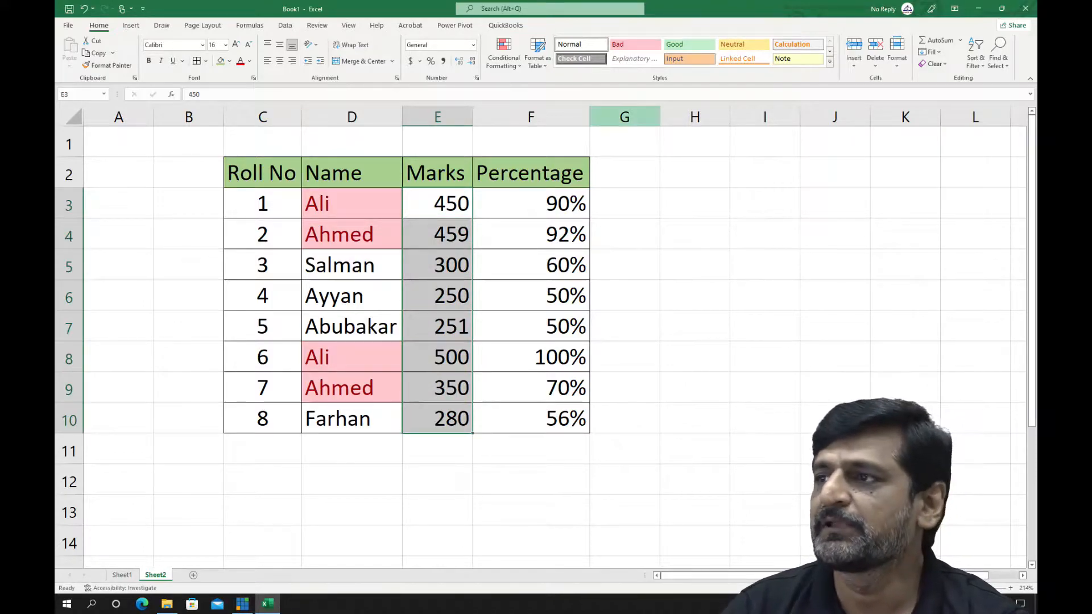
click(504, 54)
mouse_move(541, 86)
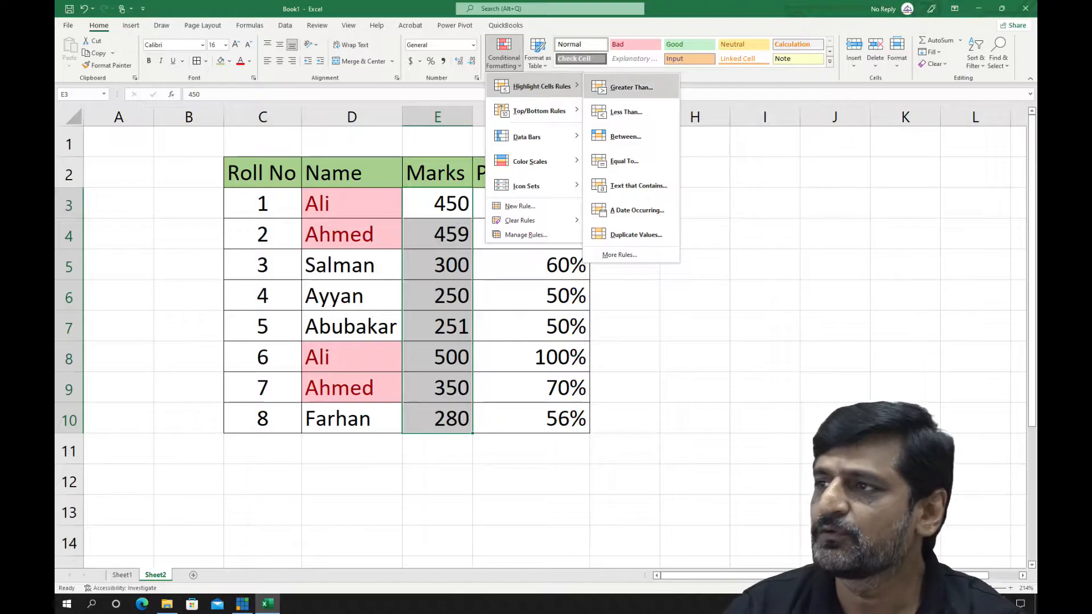
click(629, 87)
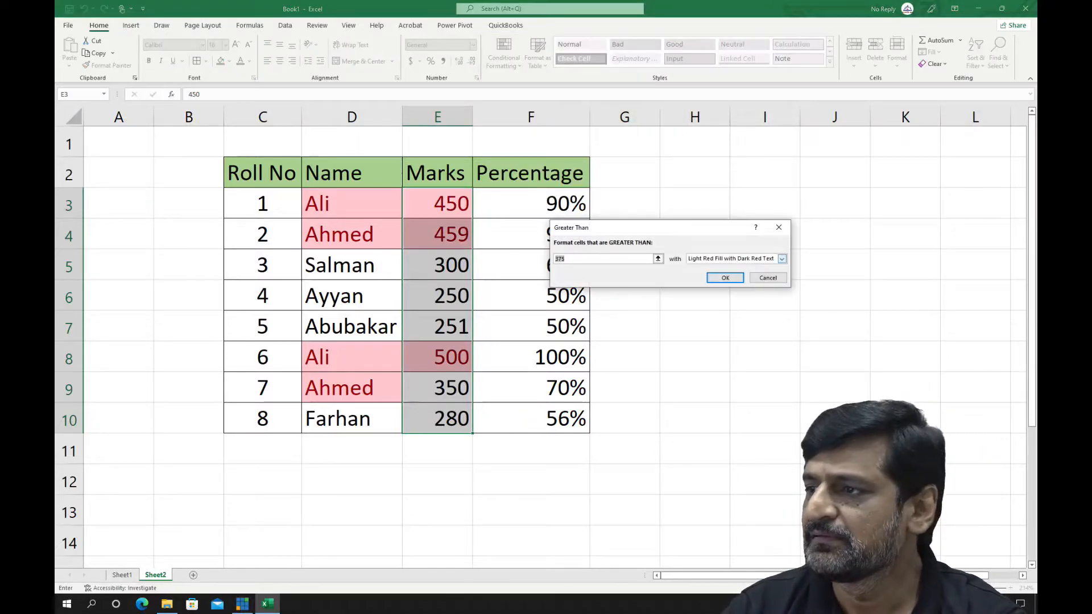
text(400)
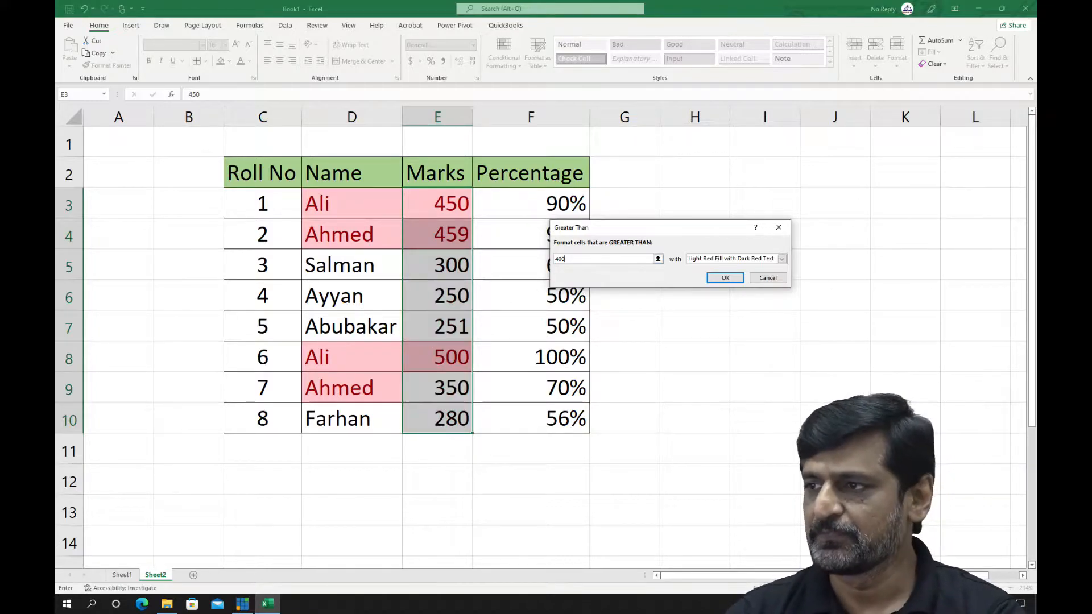
key(Return)
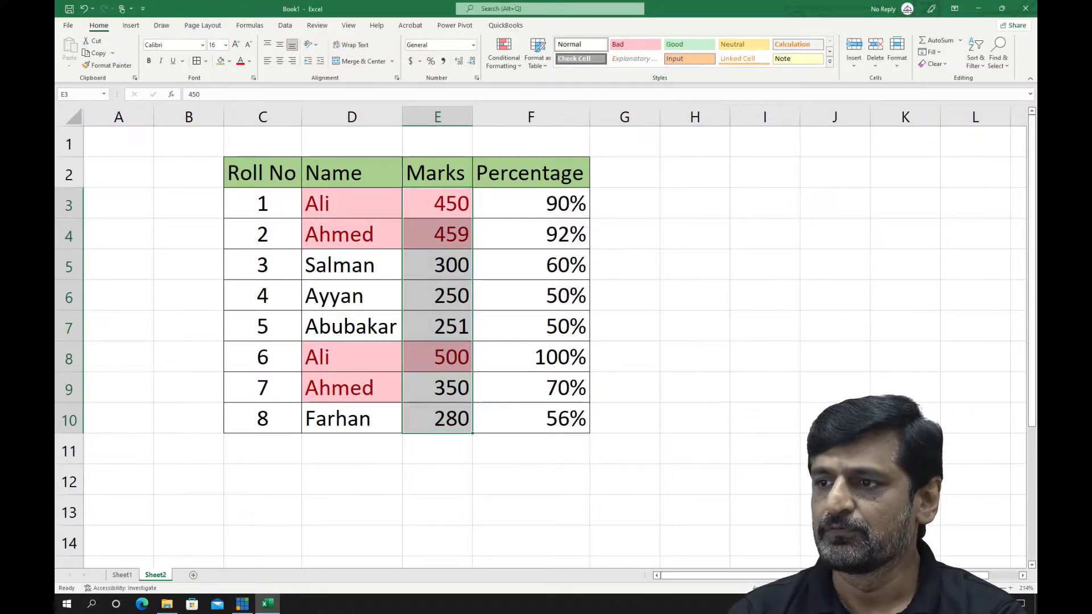
Undo the greater-than rule on the marks and the duplicate-values rule on the names
click(438, 296)
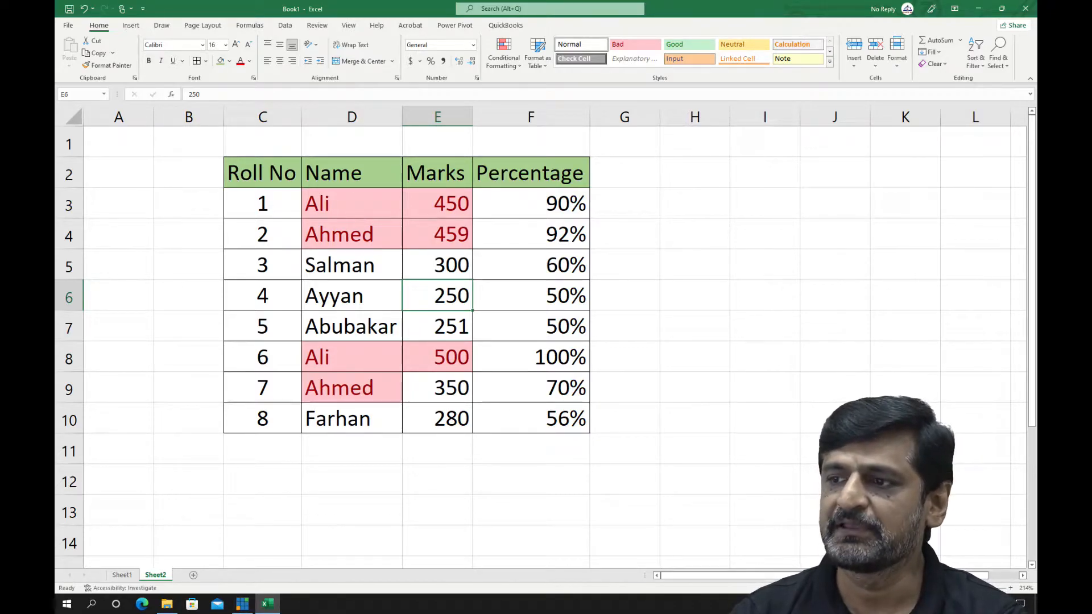
key(ctrl+z)
key(ctrl+z)
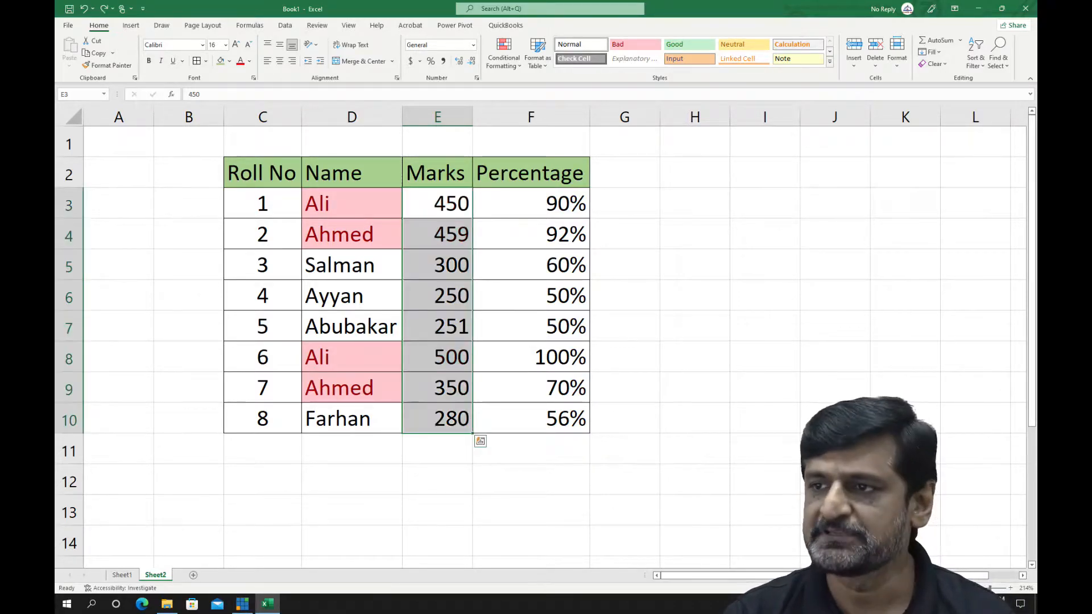
Apply a Greater Than 400 conditional formatting rule to E3:E10 using Light Red Fill with Dark Red Text
click(437, 234)
drag(438, 203, 437, 419)
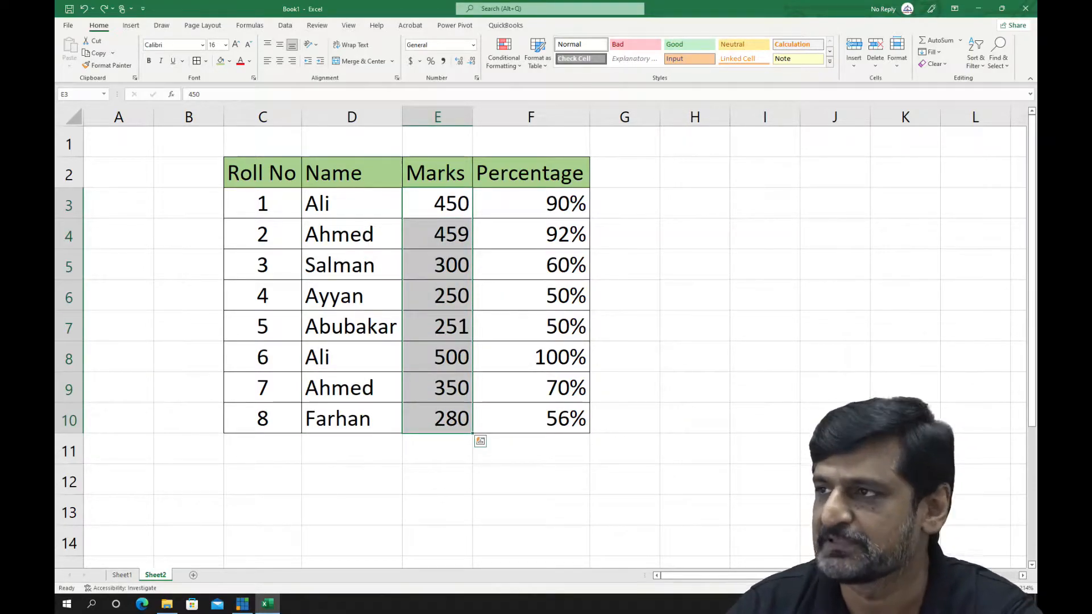
click(504, 54)
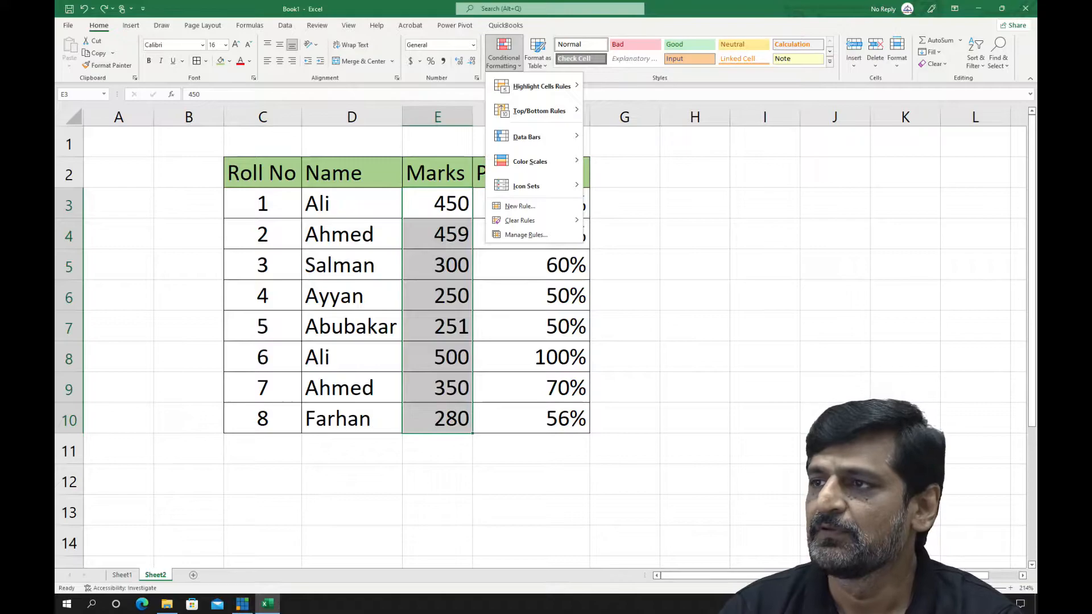
mouse_move(540, 86)
click(632, 87)
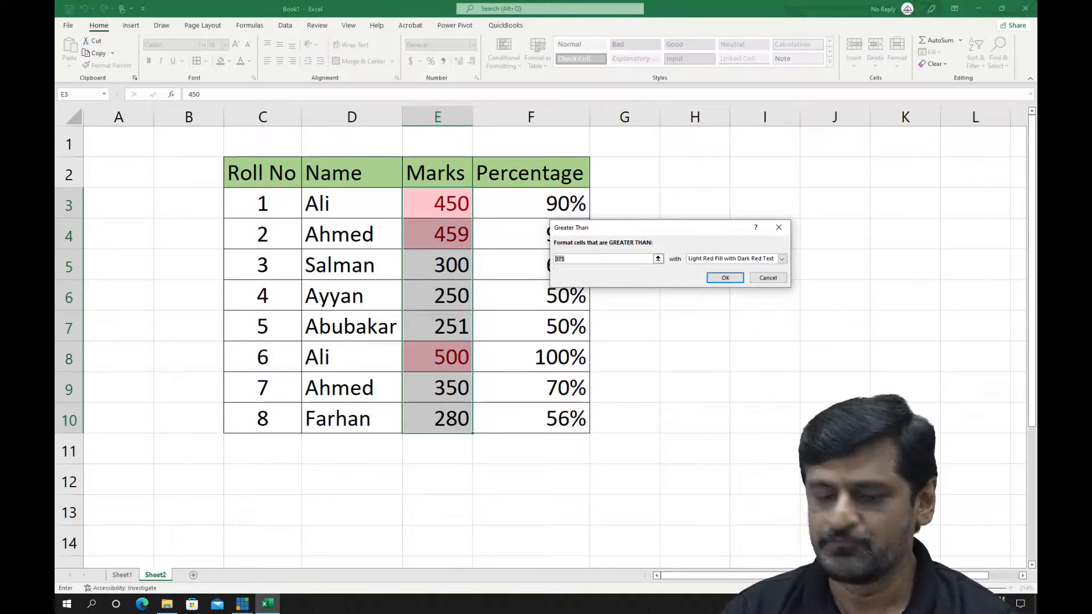
text(40)
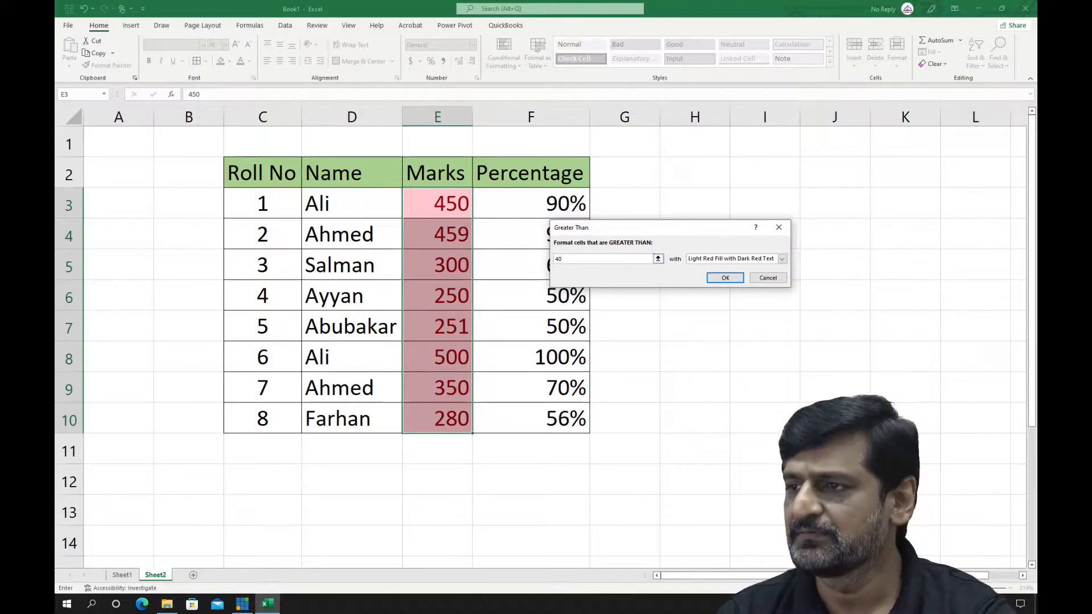
text(0)
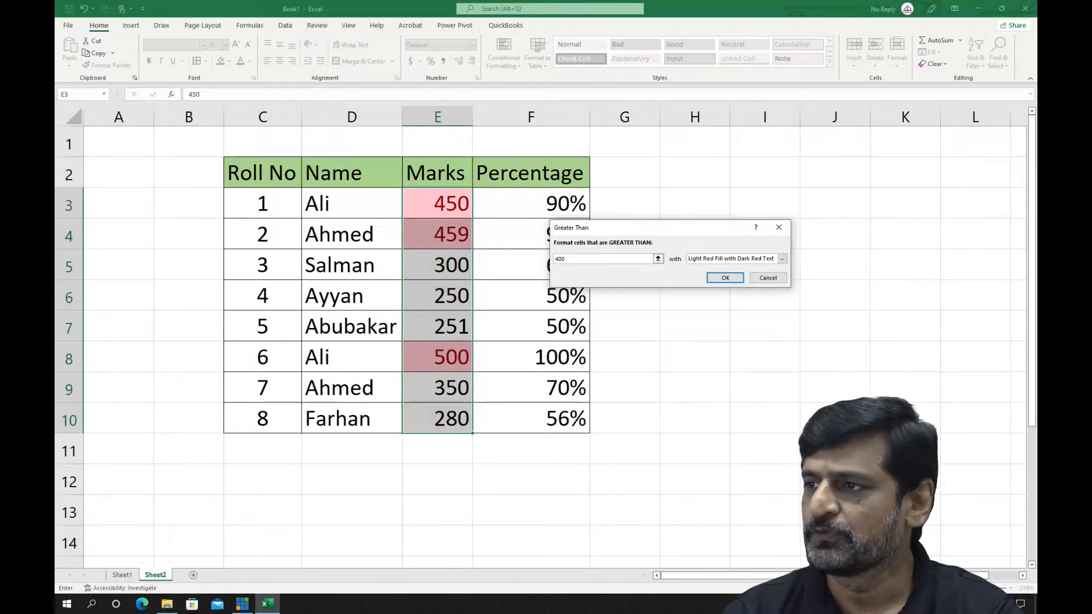
click(726, 277)
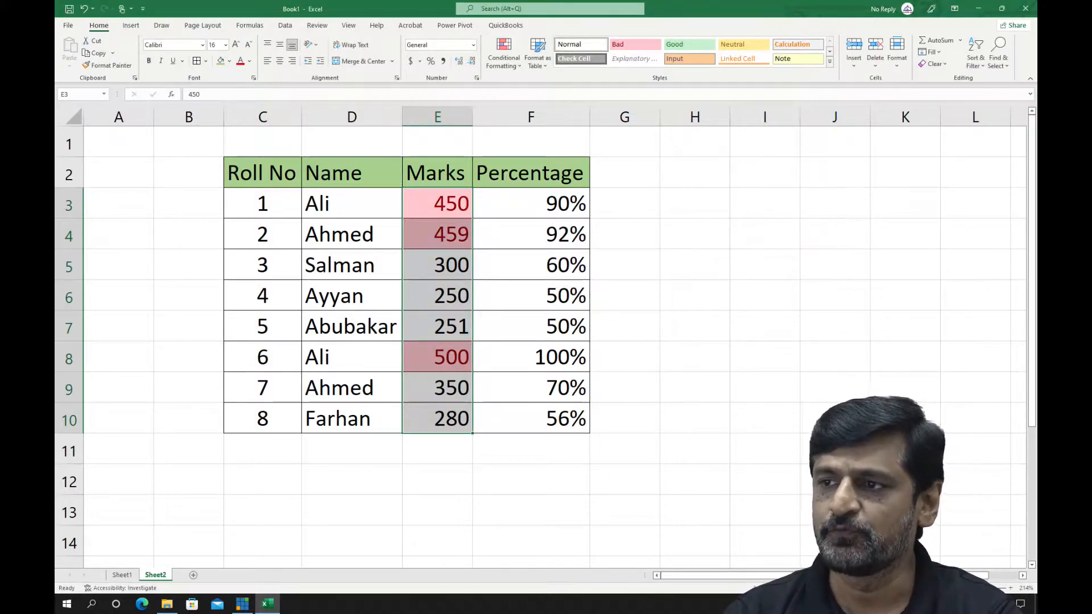
Change the marks in E6 to 431 to test the greater-than rule
click(438, 357)
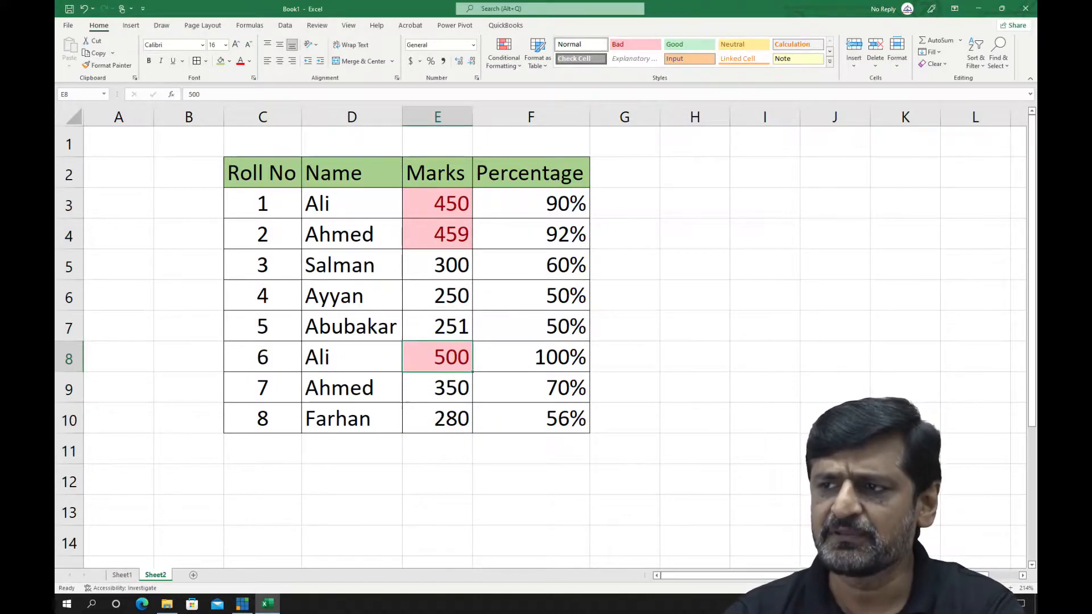
click(437, 295)
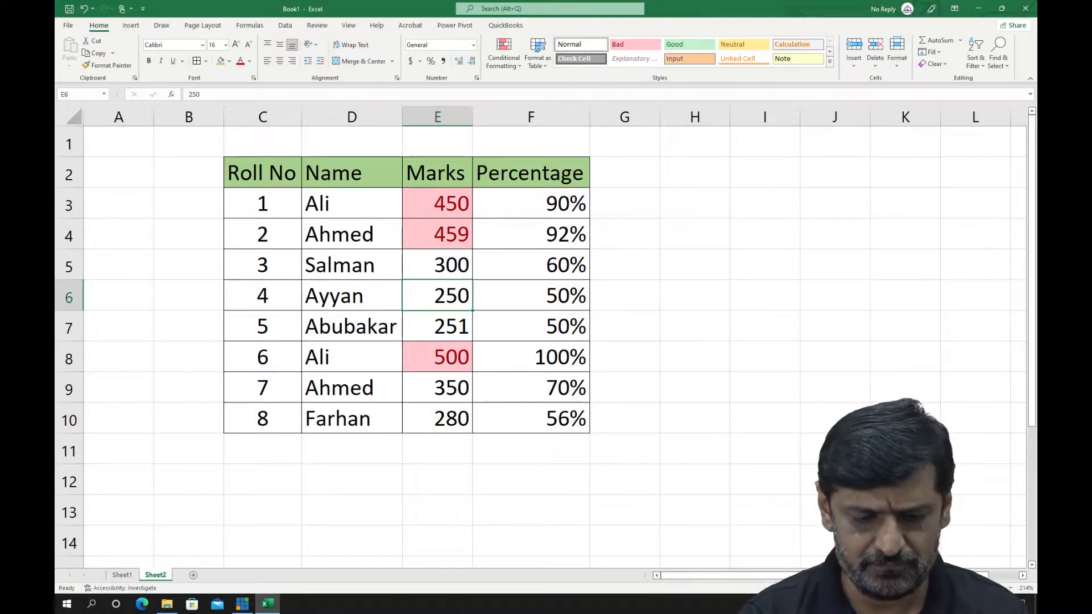
text(431)
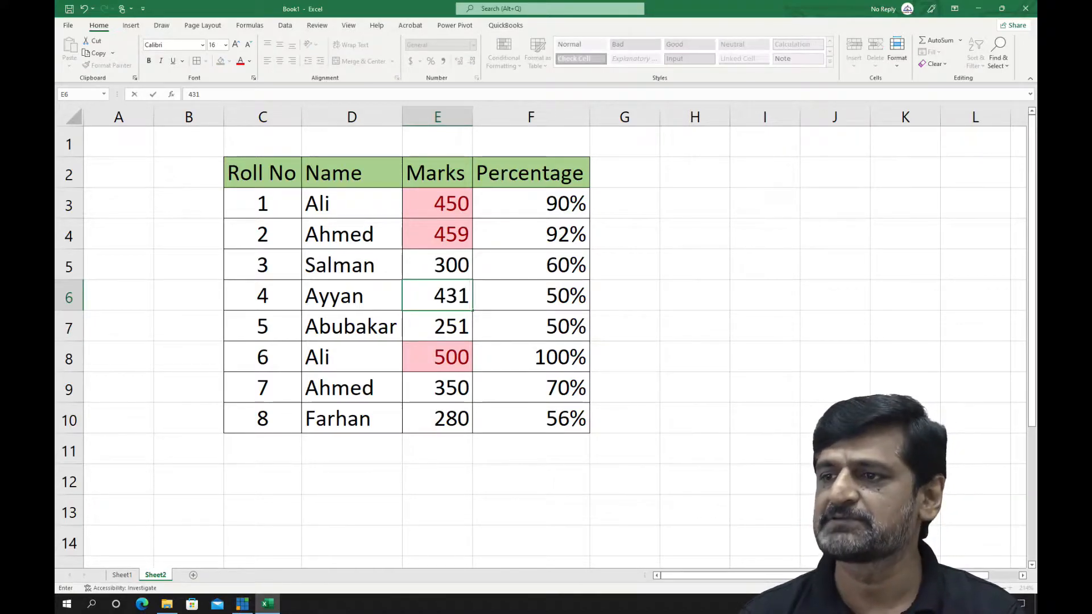
key(Return)
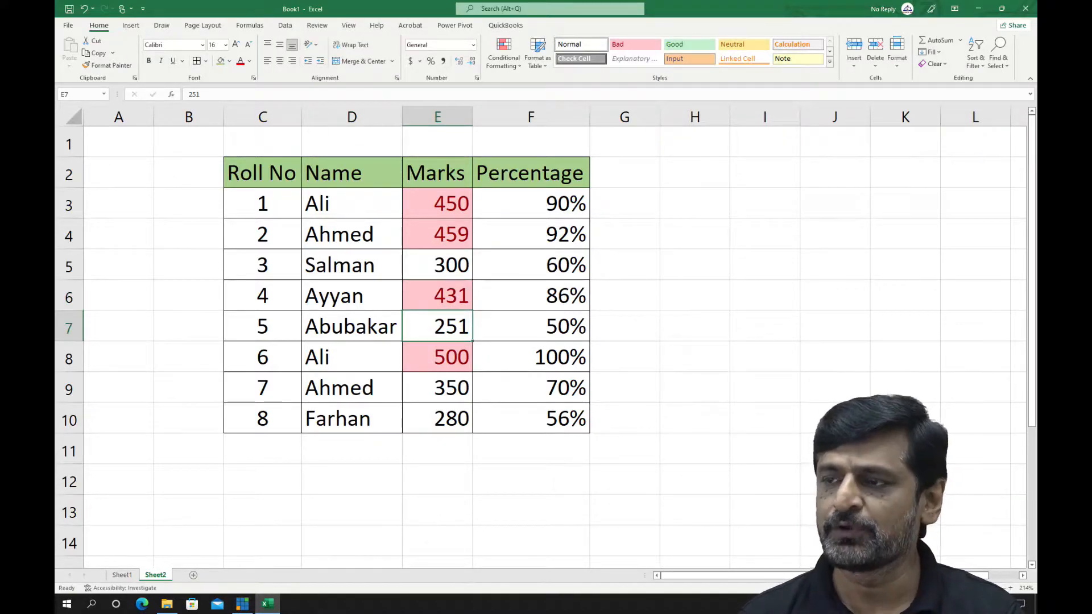
Undo the marks change in E6 and the greater-than rule on E3:E10
click(437, 296)
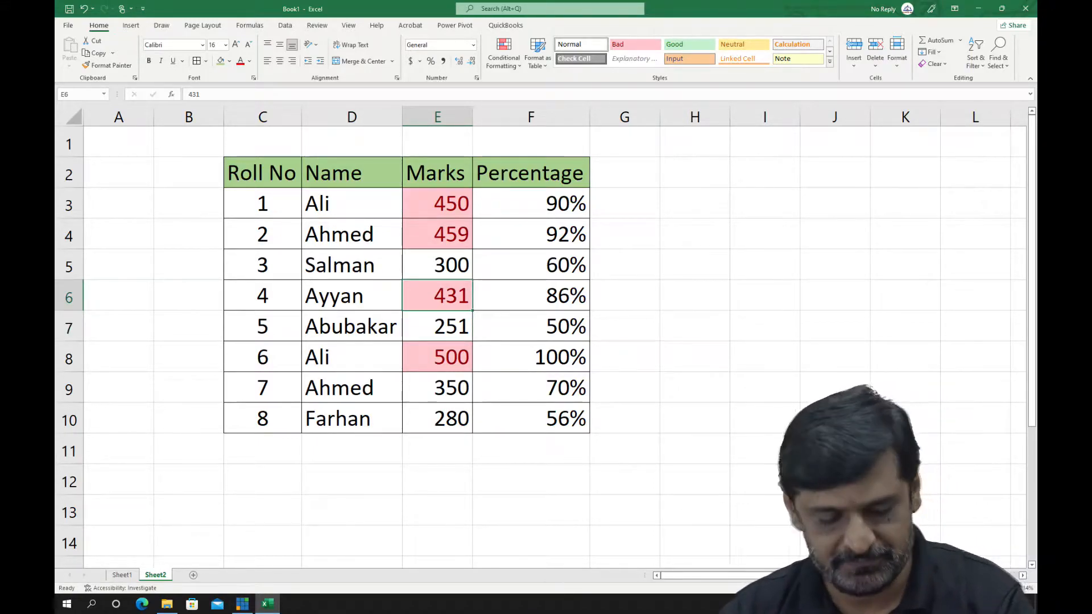
key(ctrl+z)
key(ctrl+z)
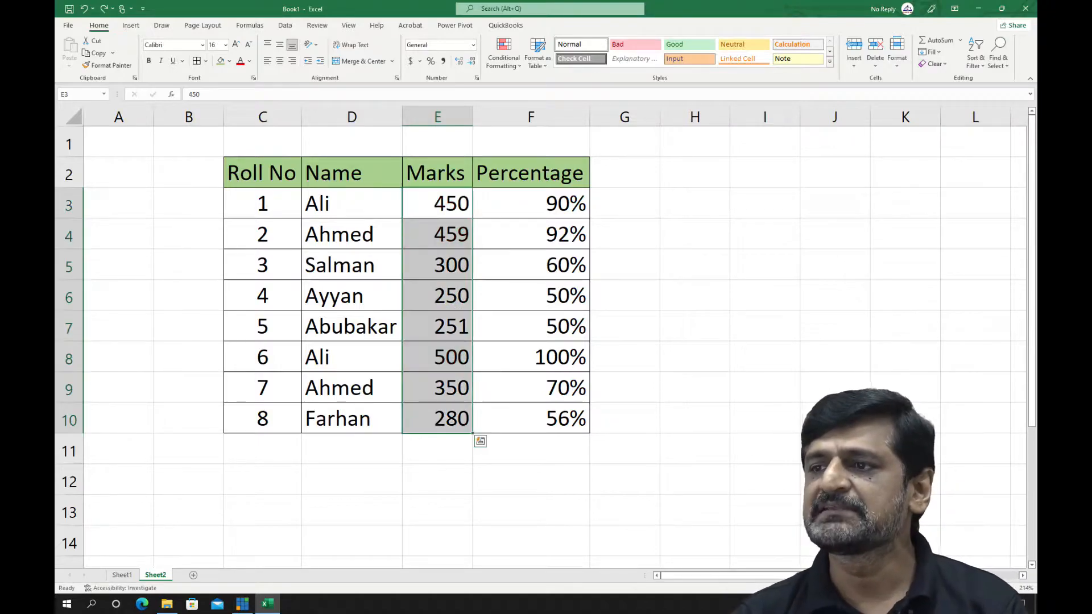
Apply a Between 200 and 300 conditional formatting rule to the marks in E3:E10 using Light Red Fill with Dark Red Text
click(504, 55)
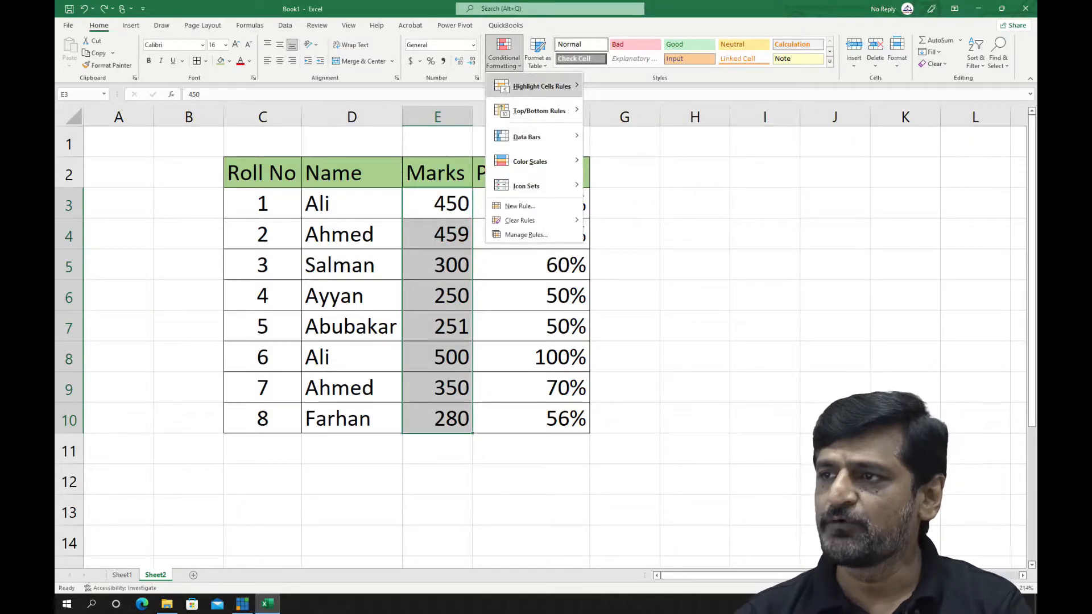
mouse_move(535, 87)
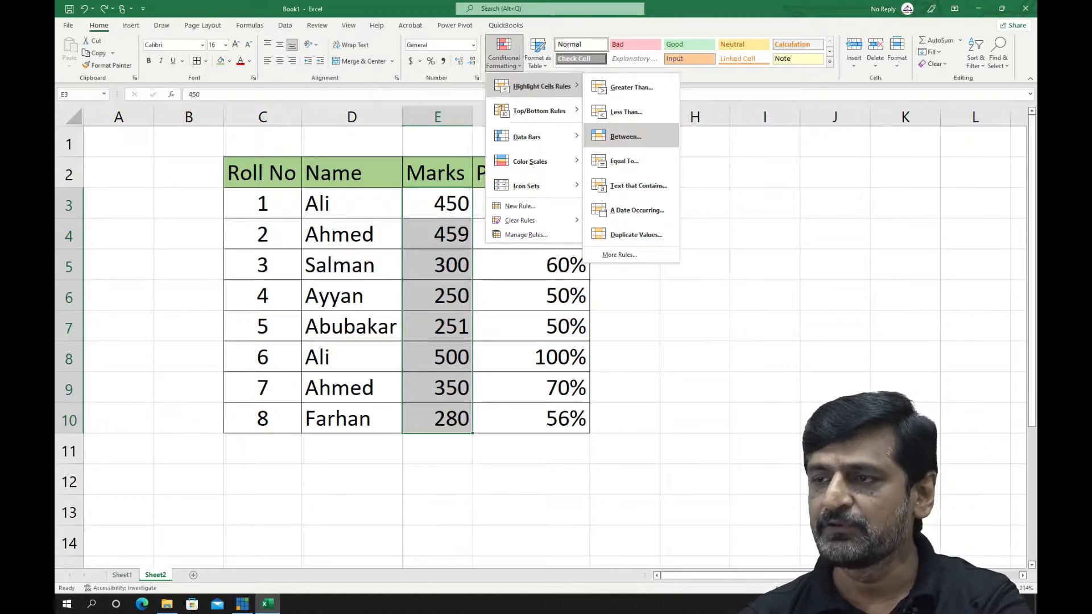
click(626, 136)
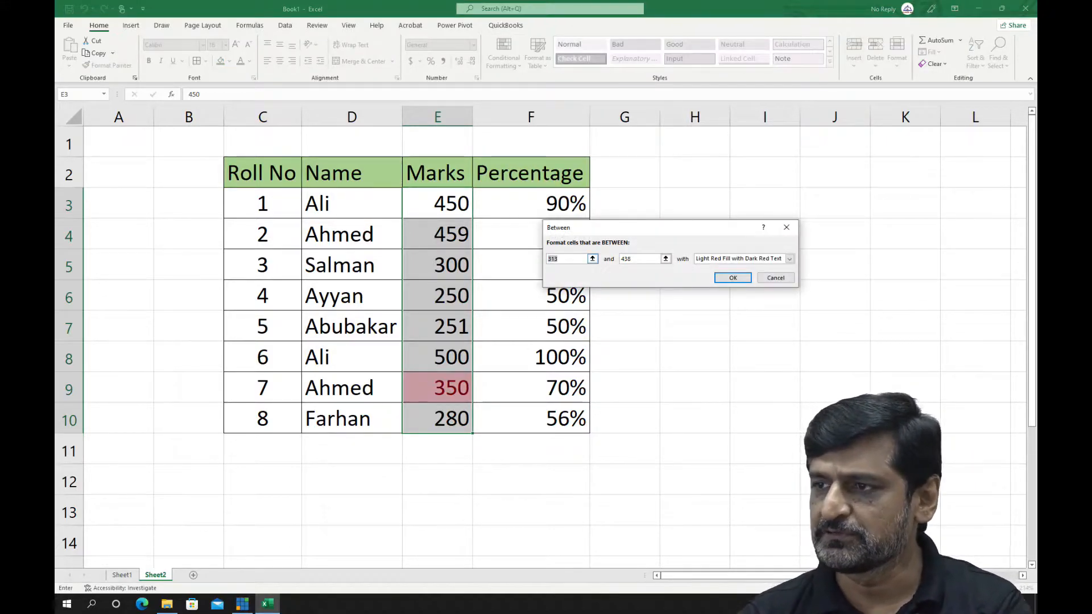
text(200)
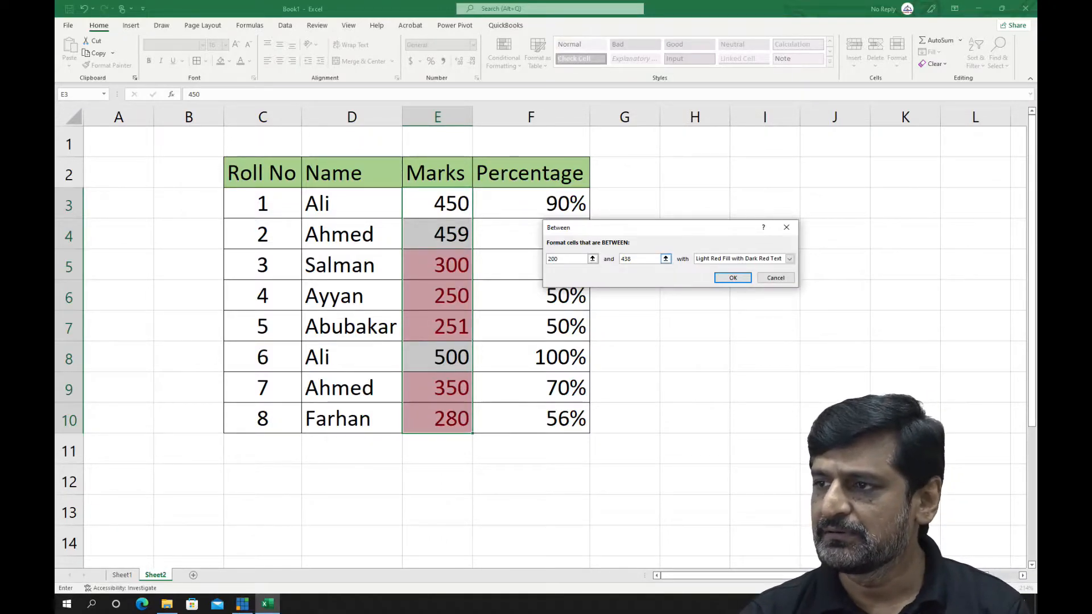
key(Tab)
text(30)
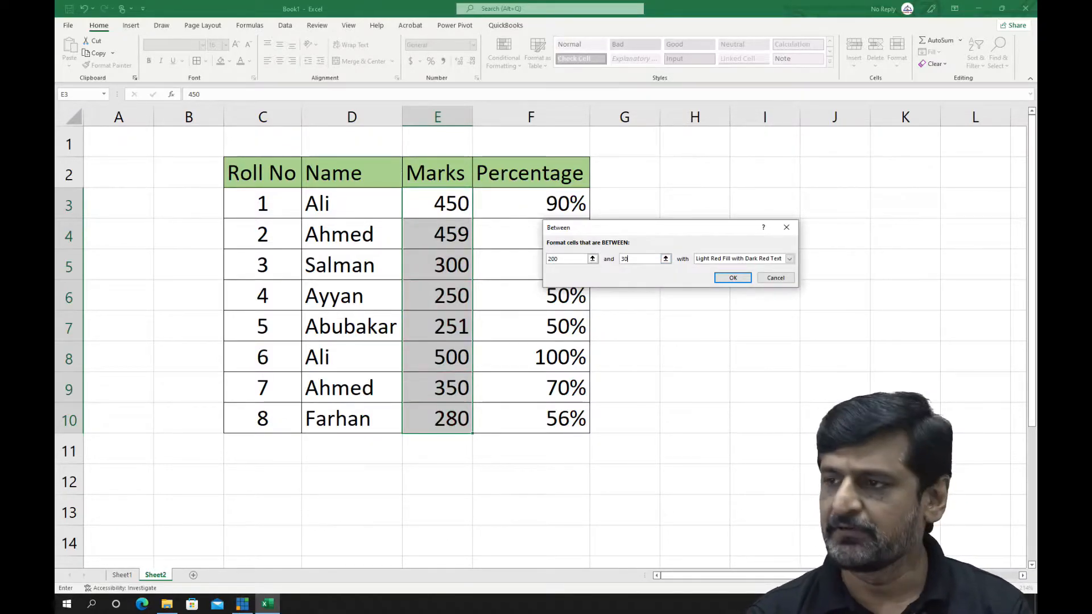
text(0)
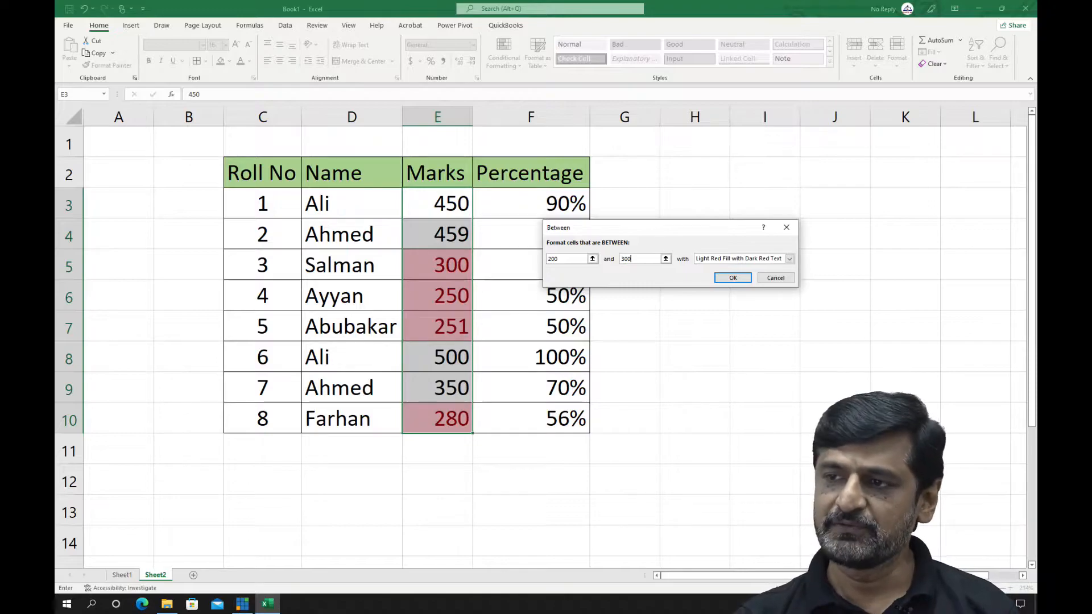
click(732, 277)
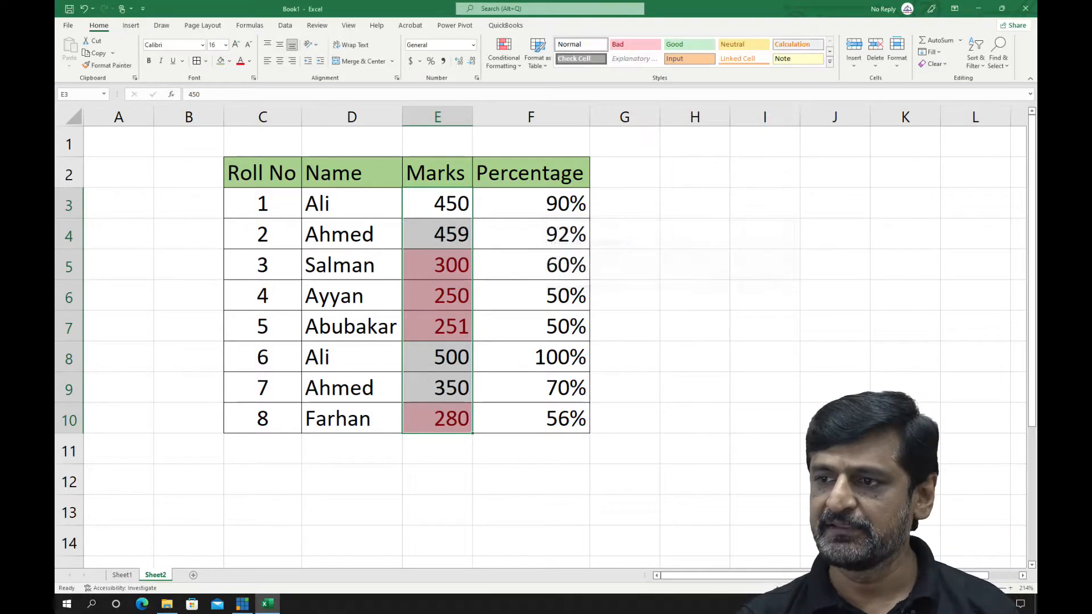
Change the marks in E8 to 200 to test the lower limit of the Between rule
click(437, 357)
text(2)
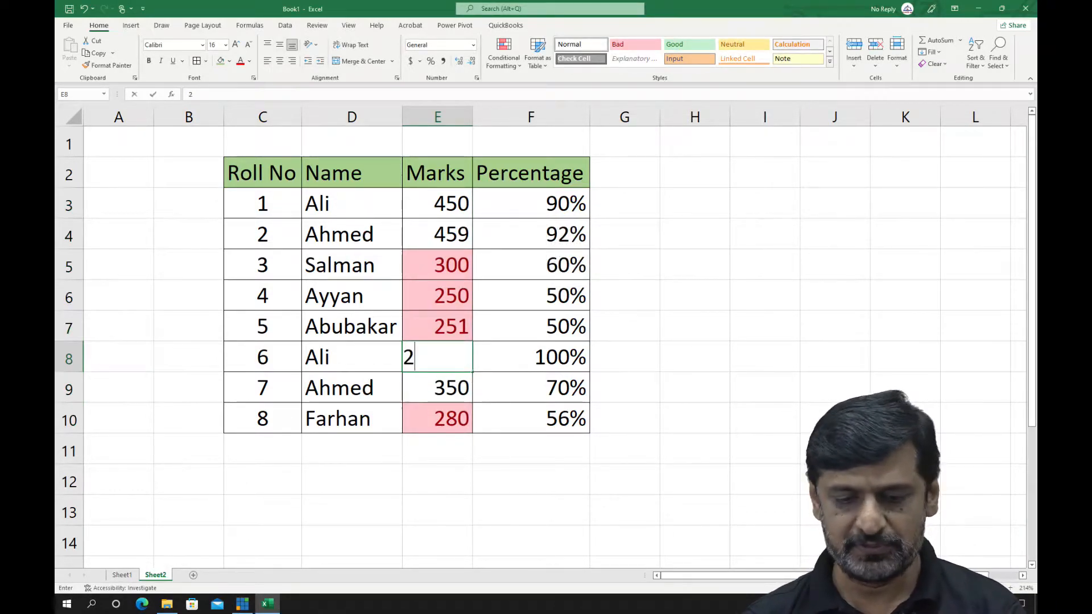
text(00)
key(Return)
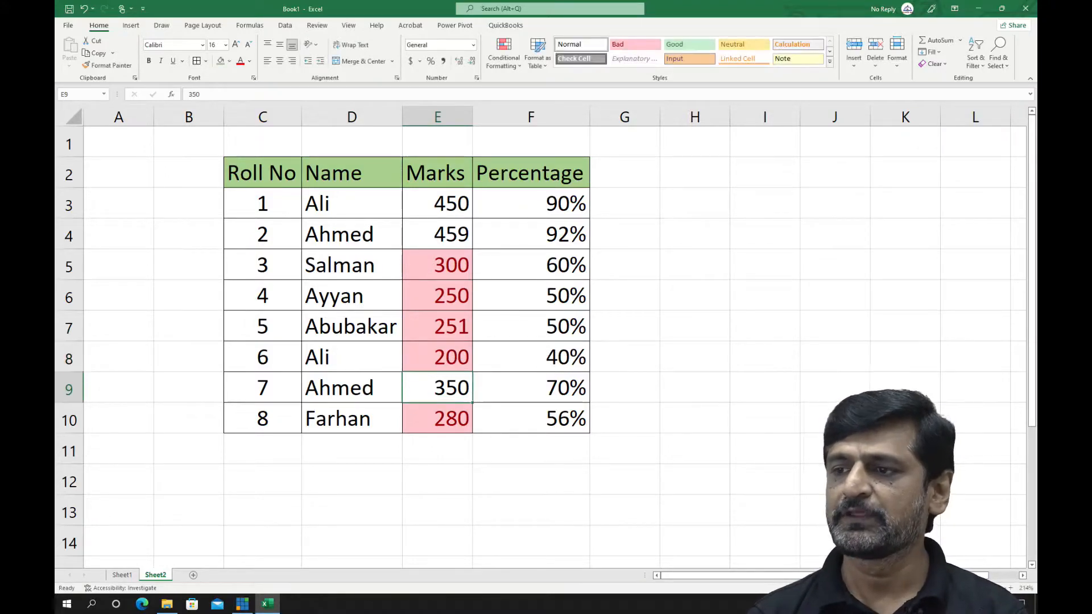
Change the marks in E8 to 301 to test a value above the Between rule's upper limit
click(437, 357)
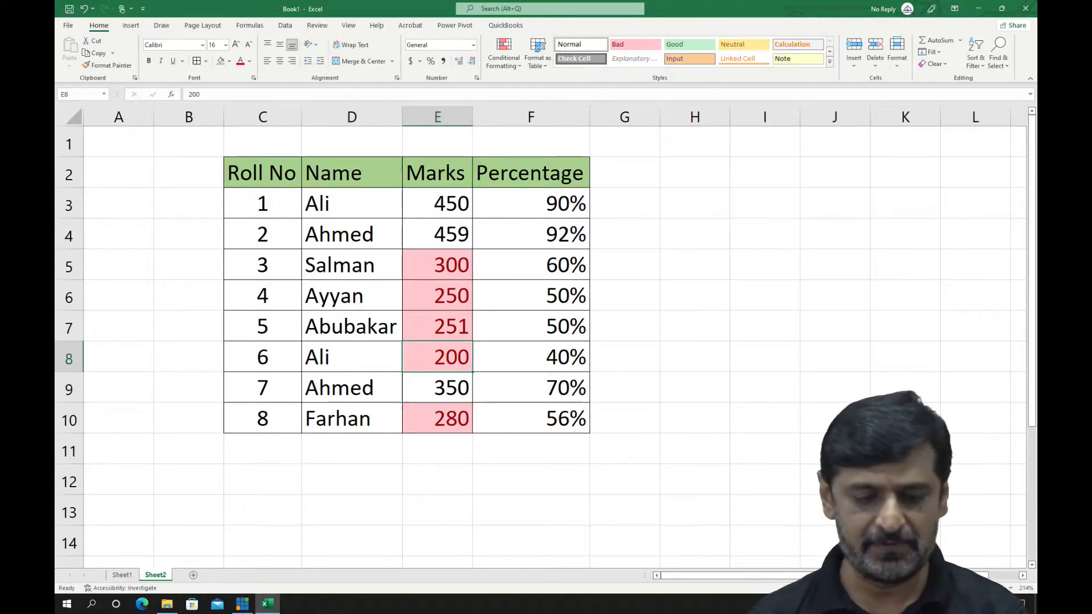
text(301)
key(Return)
click(437, 357)
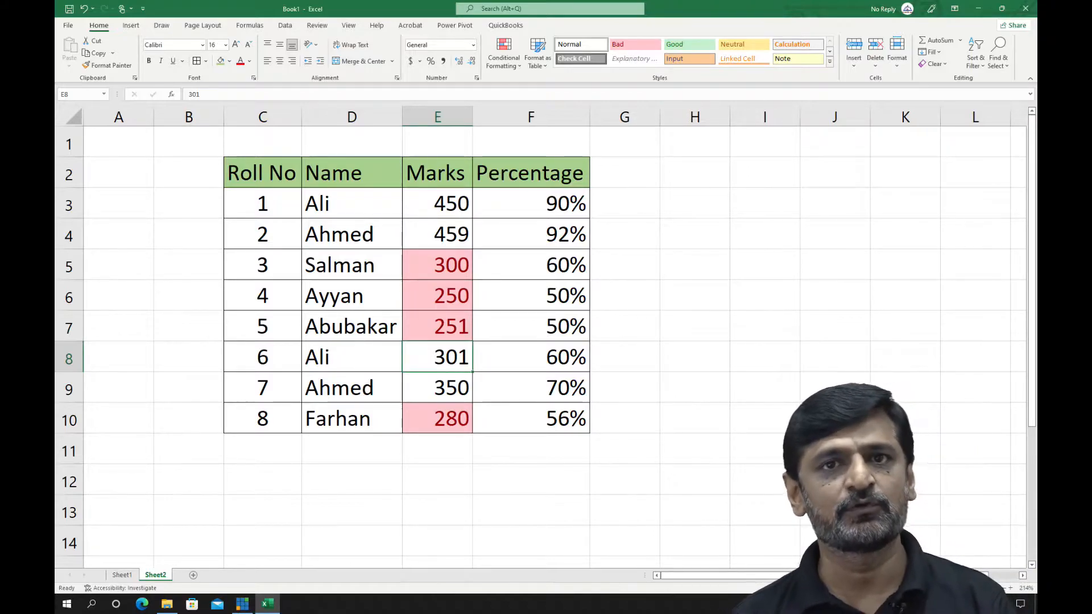
Undo both marks changes in E8 and the Between rule on E3:E10
key(ctrl+z)
key(ctrl+z)
key(ctrl+z)
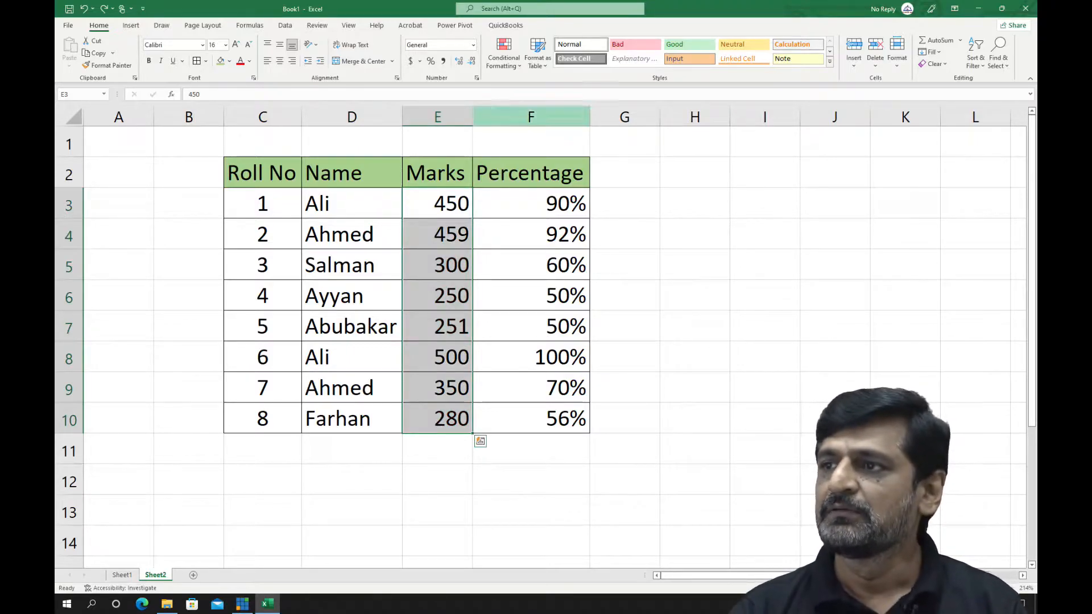
Apply an Equal To 450 conditional formatting rule to the marks in E3:E10 using Light Red Fill with Dark Red Text
click(504, 54)
mouse_move(541, 86)
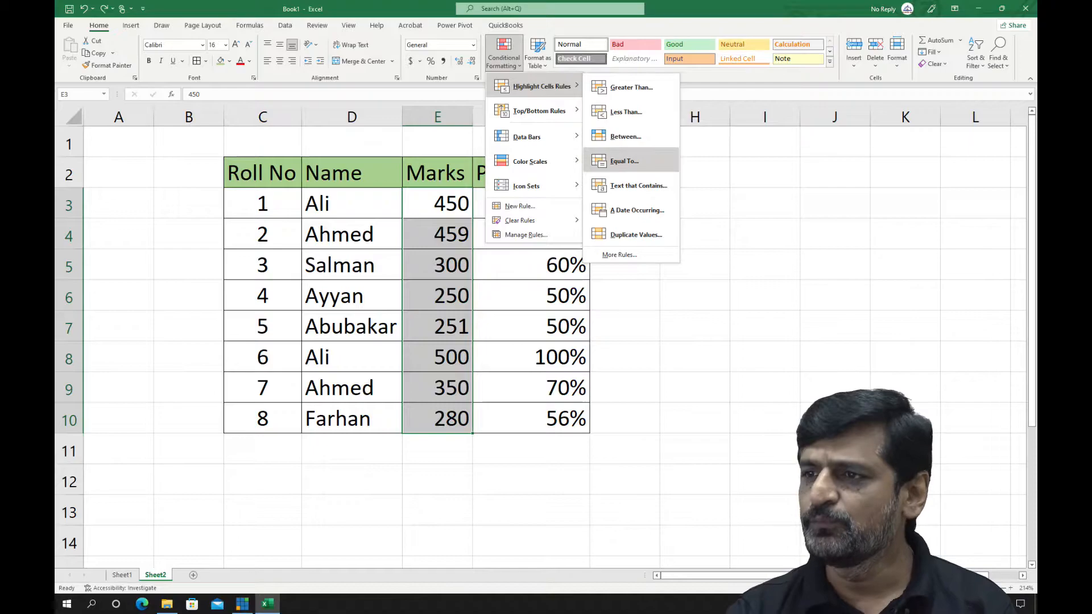
click(625, 161)
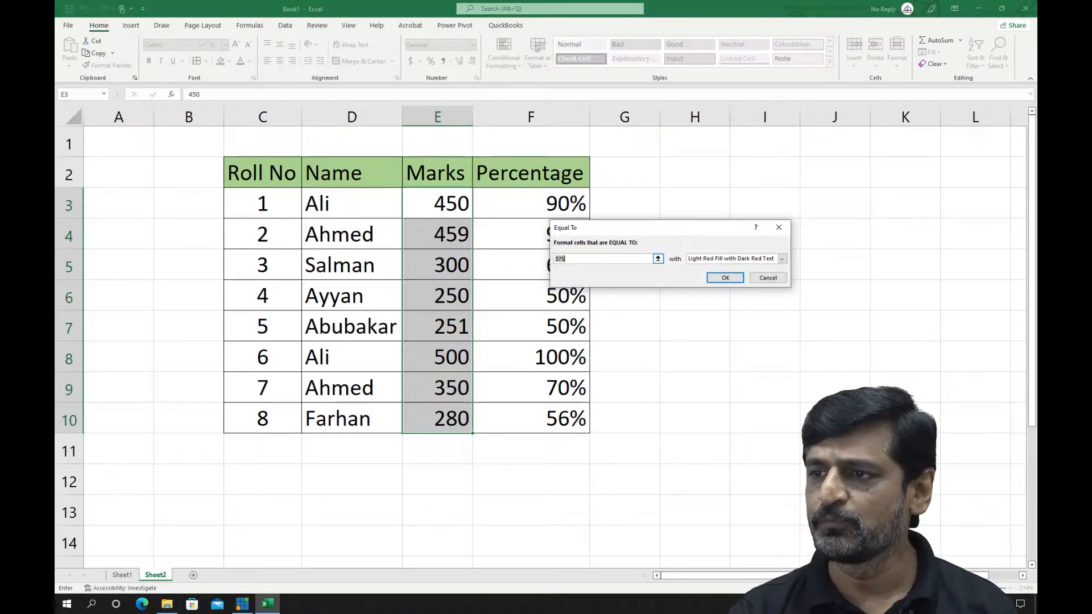
text(450)
key(Return)
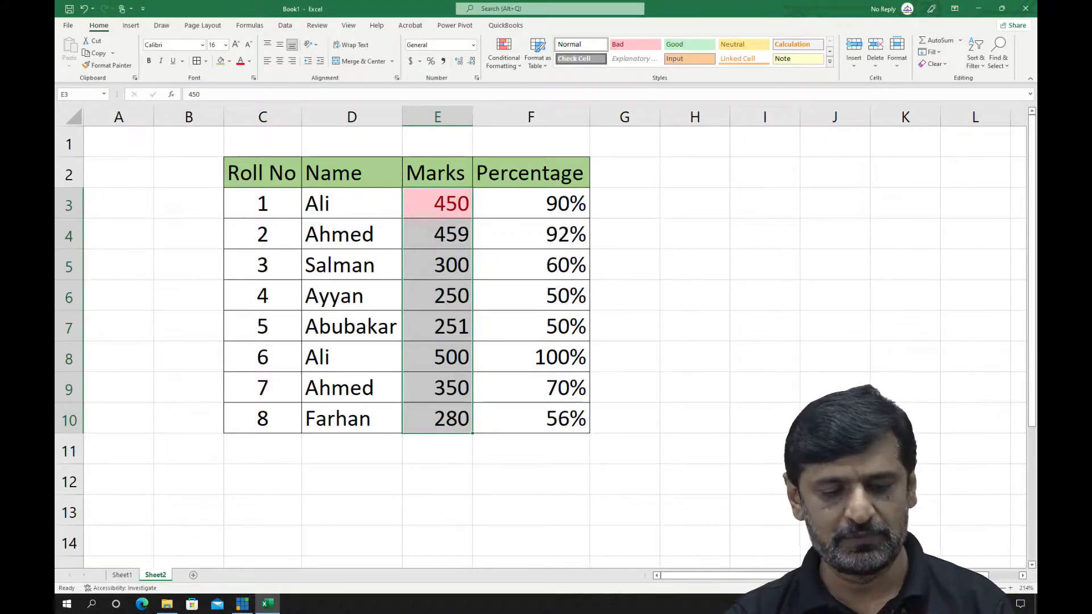
Undo the Equal To rule on the marks in E3:E10 and preview a Text That Contains rule with 4 and with 5
key(ctrl+z)
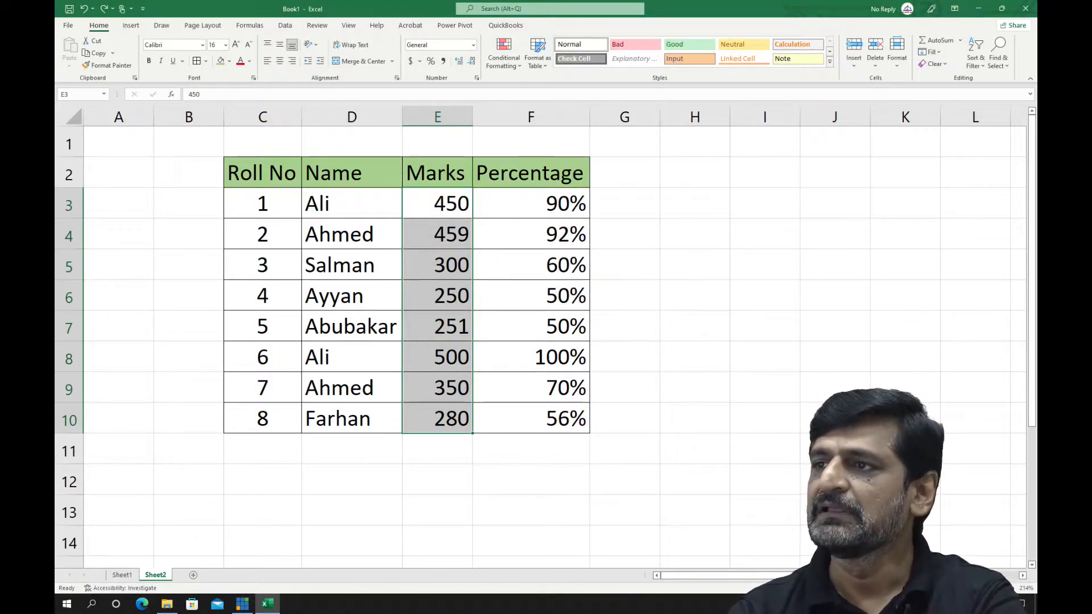
click(504, 54)
mouse_move(540, 87)
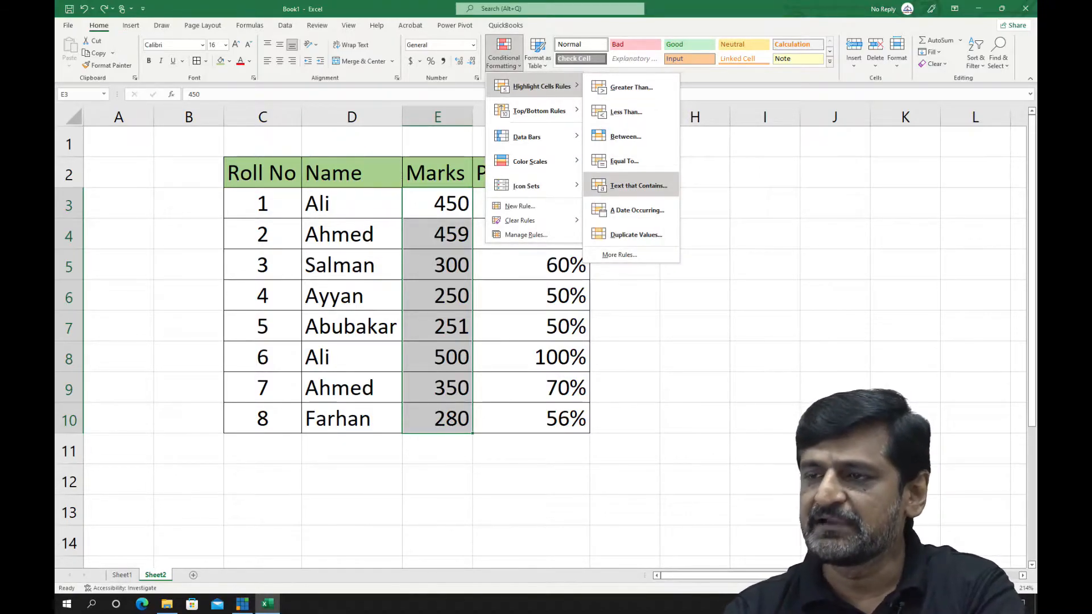
click(638, 185)
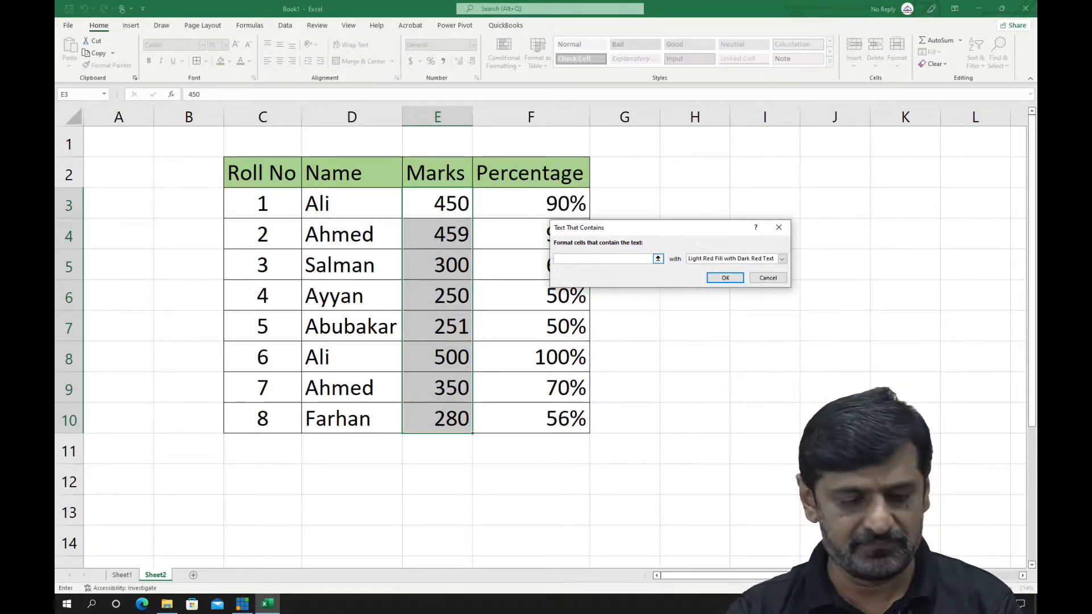
text(4)
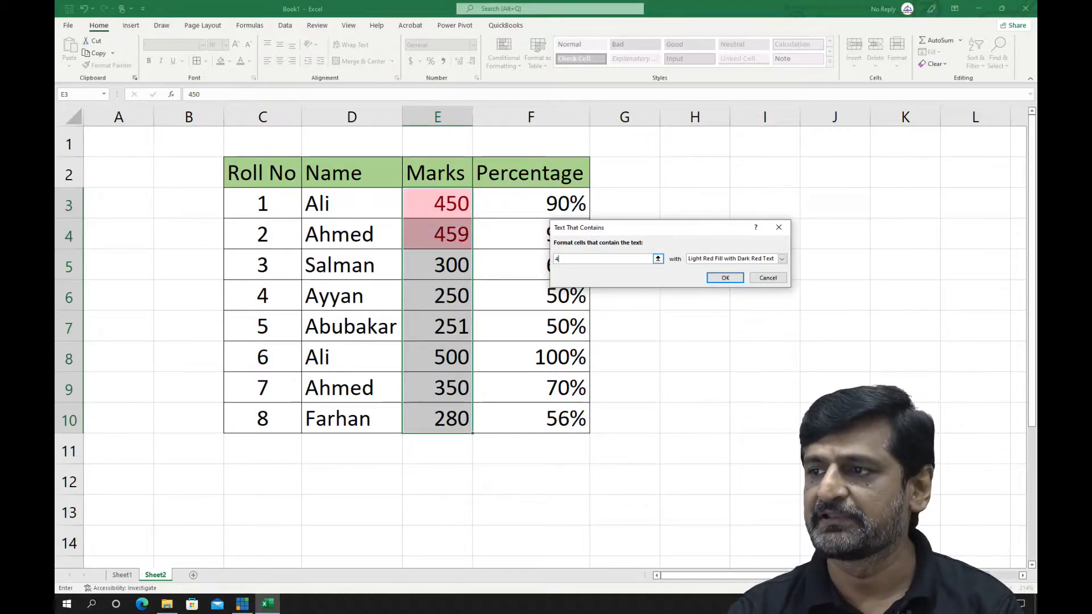
key(BackSpace)
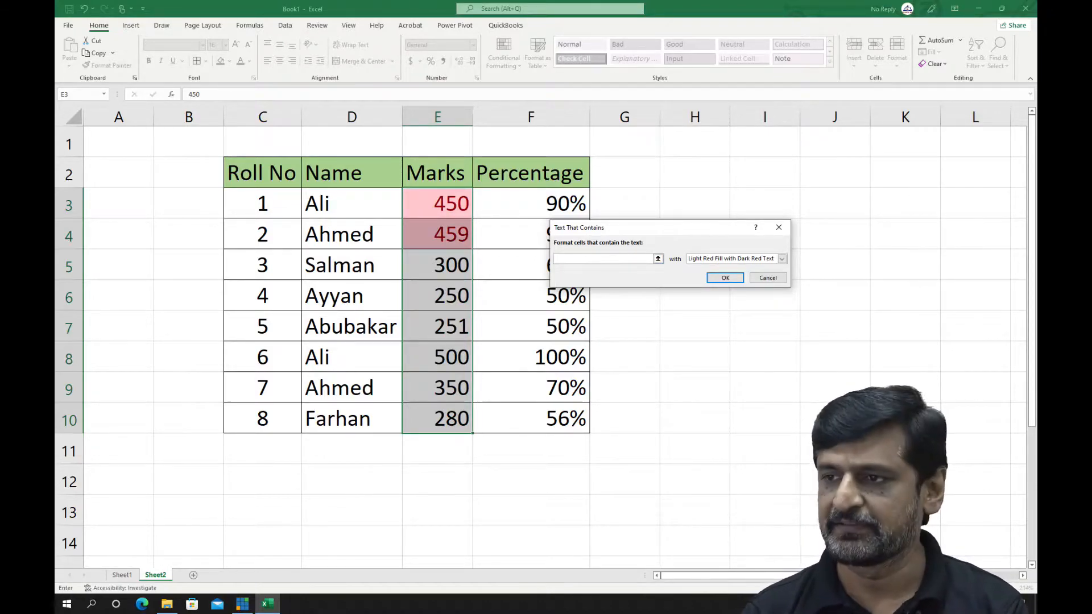
text(5)
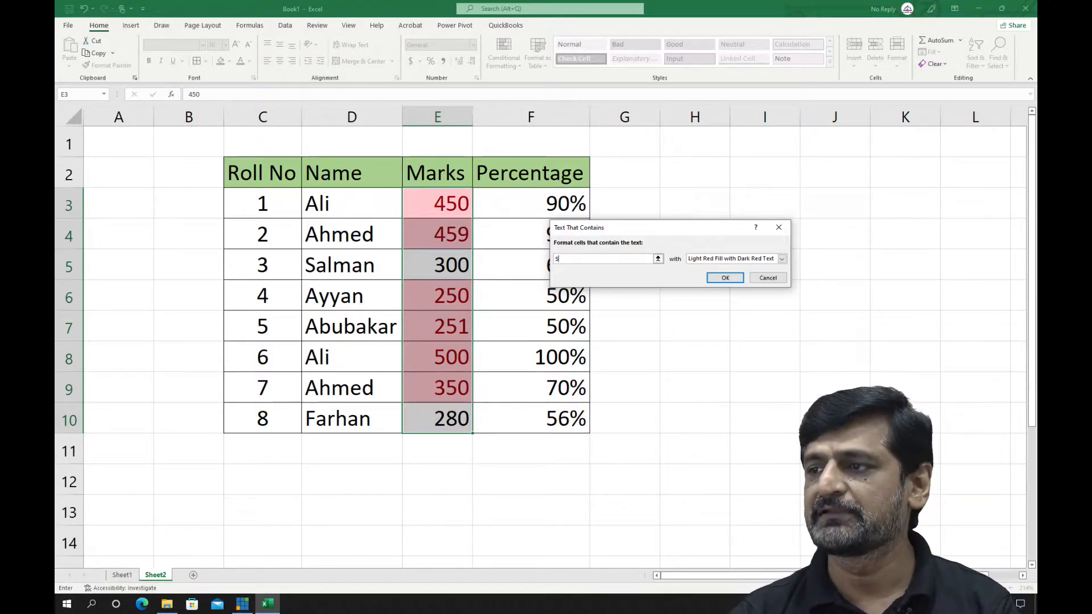
key(Escape)
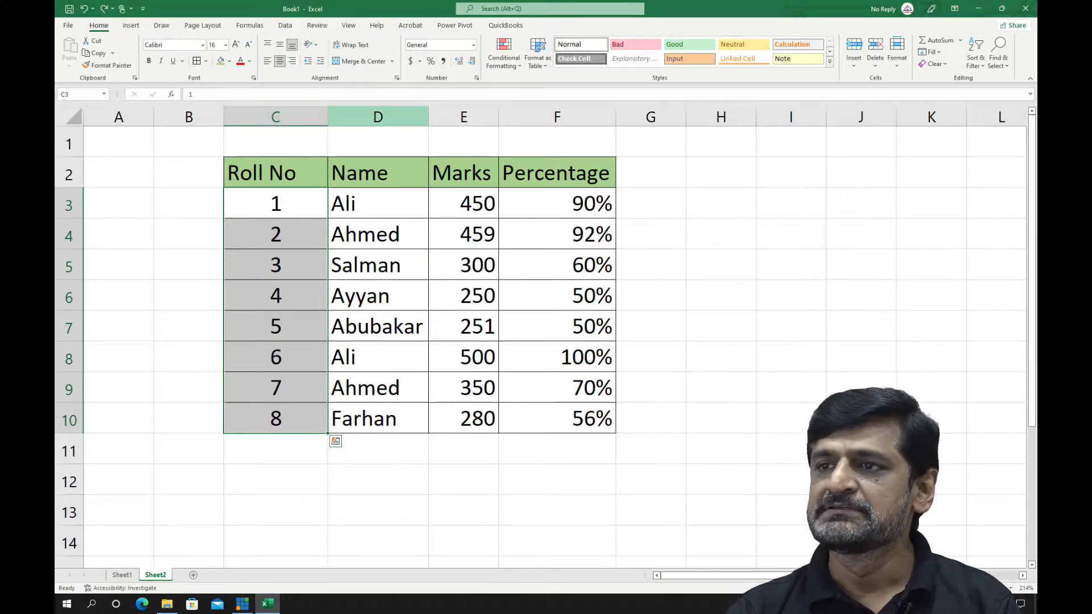
Auto-fit the width of the Roll No column
double_click(328, 116)
Apply a Top 3 Items rule to the marks in E3:E10 using Light Red Fill with Dark Red Text, and undo it
drag(437, 204, 437, 419)
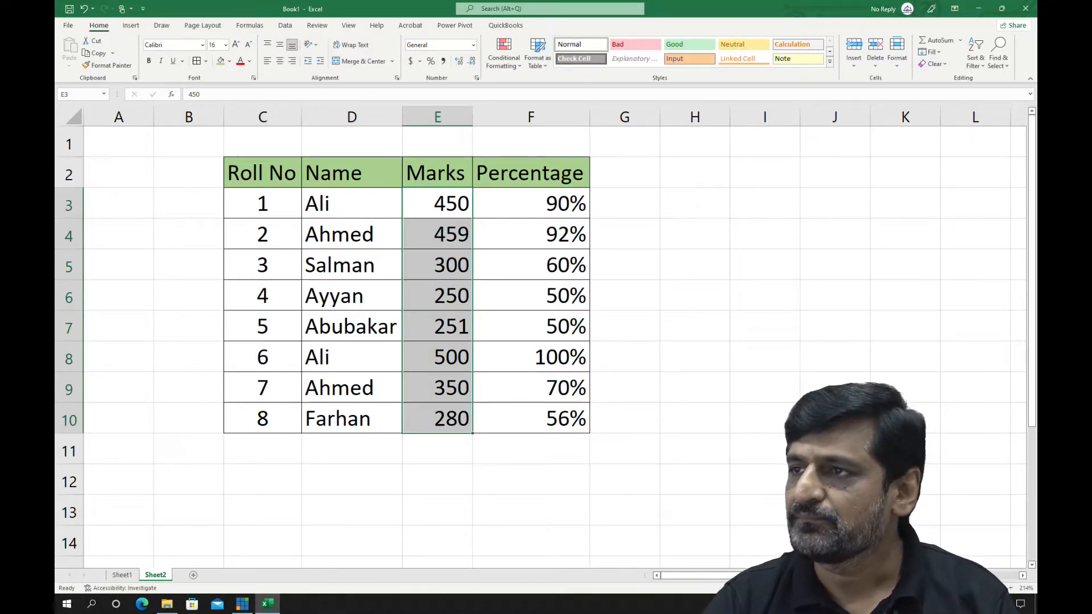
click(504, 54)
mouse_move(535, 86)
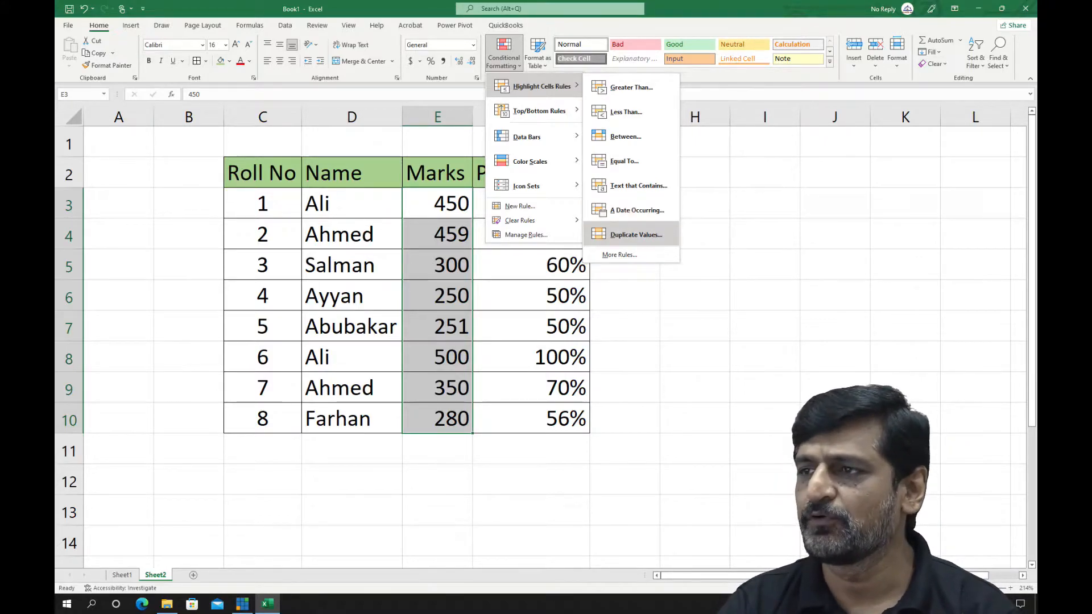
mouse_move(539, 111)
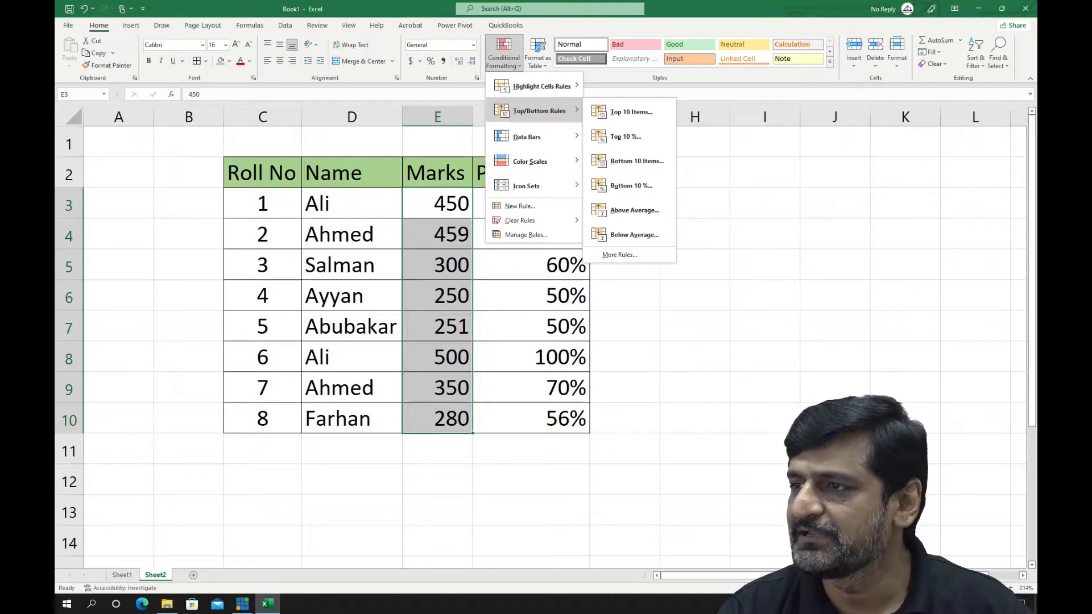
click(630, 112)
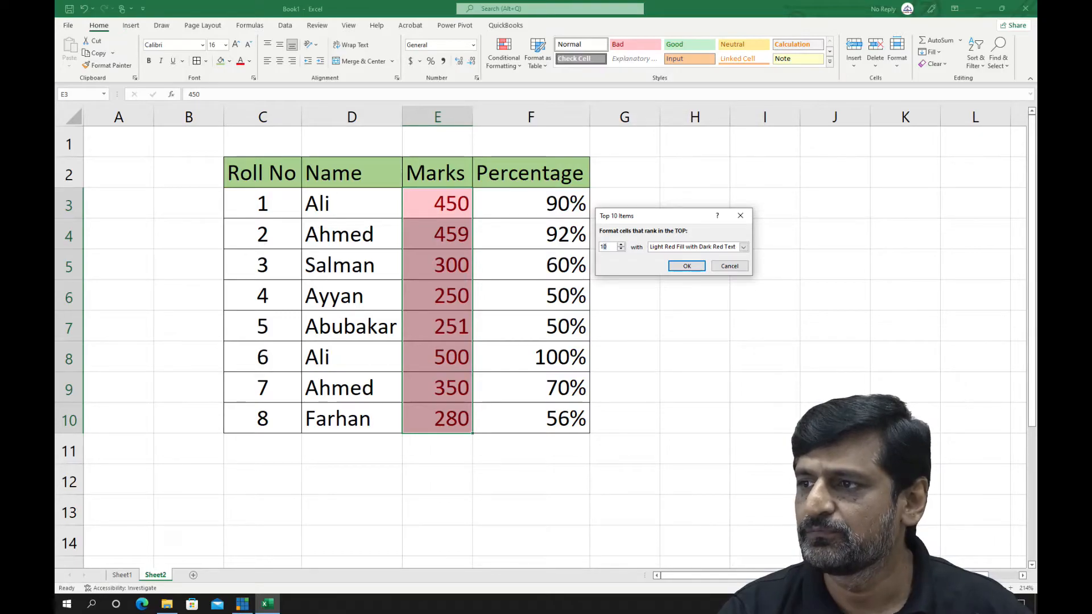
text(3)
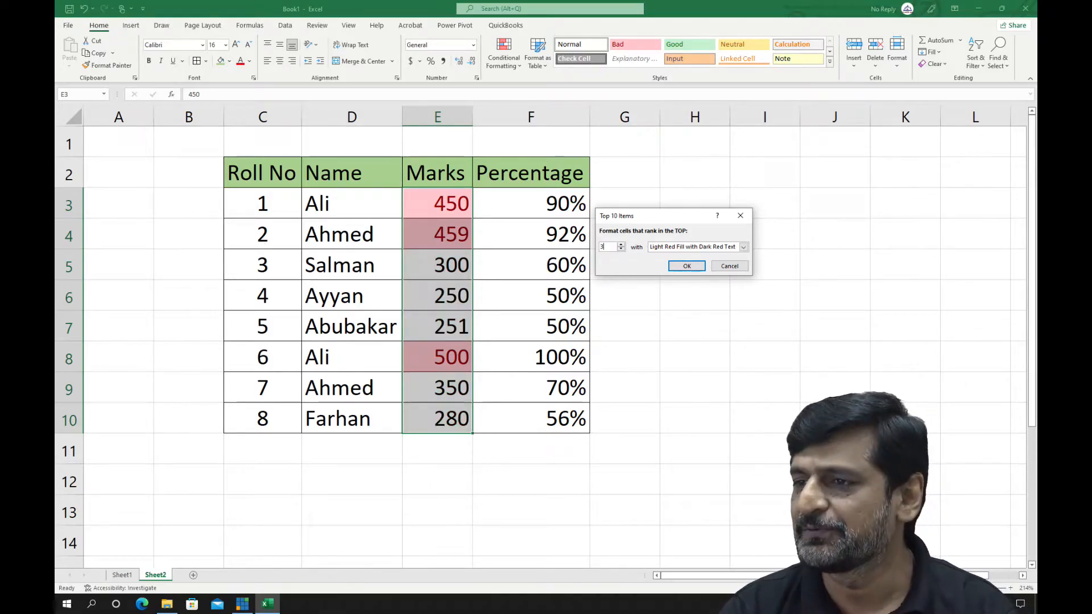
key(Return)
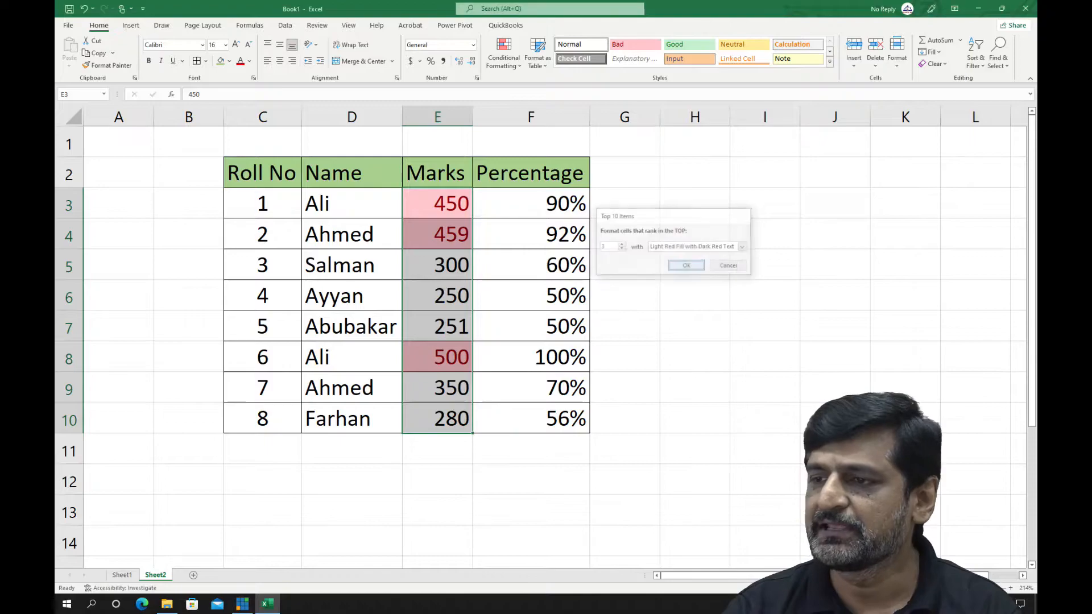
click(438, 357)
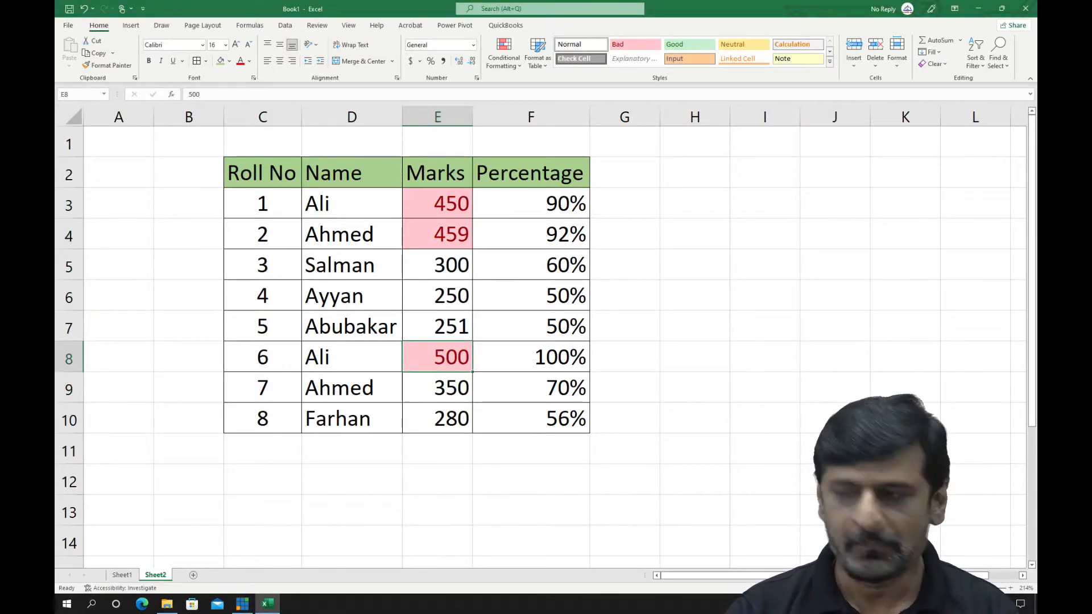
key(ctrl+z)
Apply a Bottom 3 Items rule to the marks in E3:E10 using Light Red Fill with Dark Red Text, and undo it
click(504, 57)
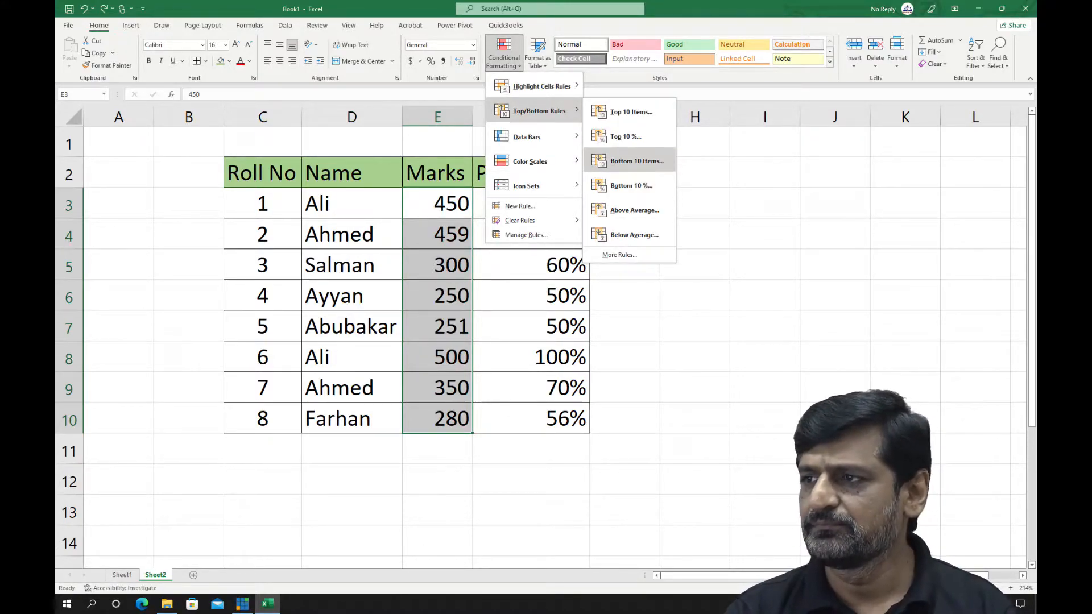
click(636, 161)
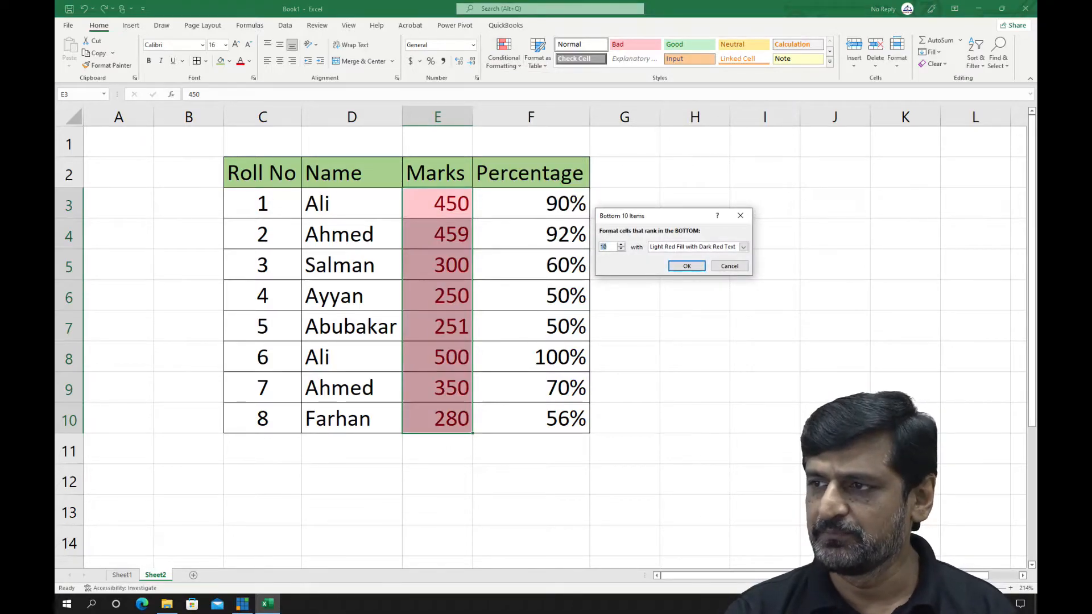
text(3)
key(Return)
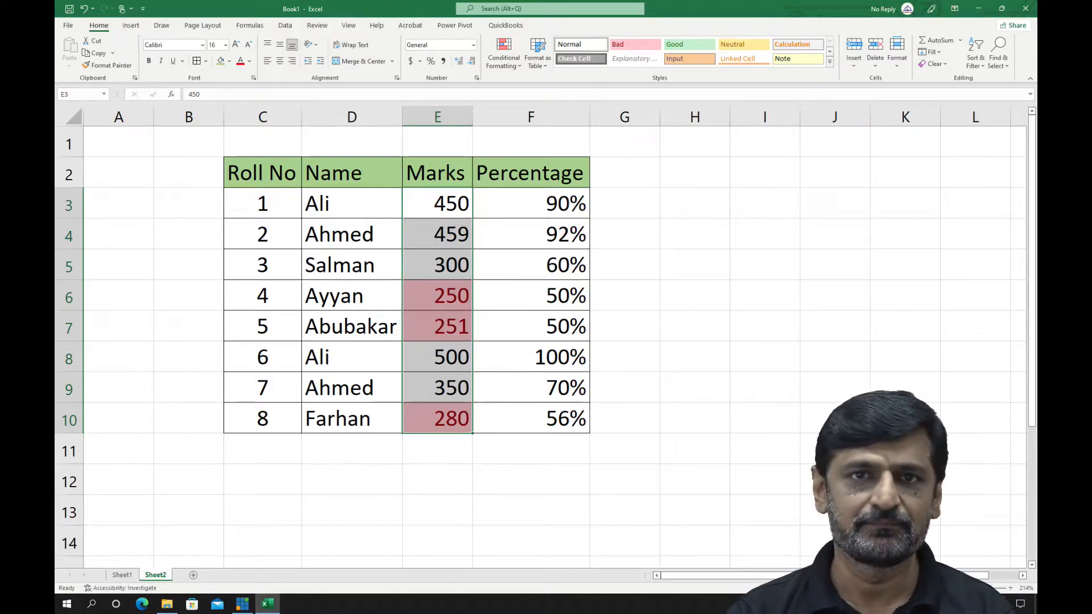
key(ctrl+z)
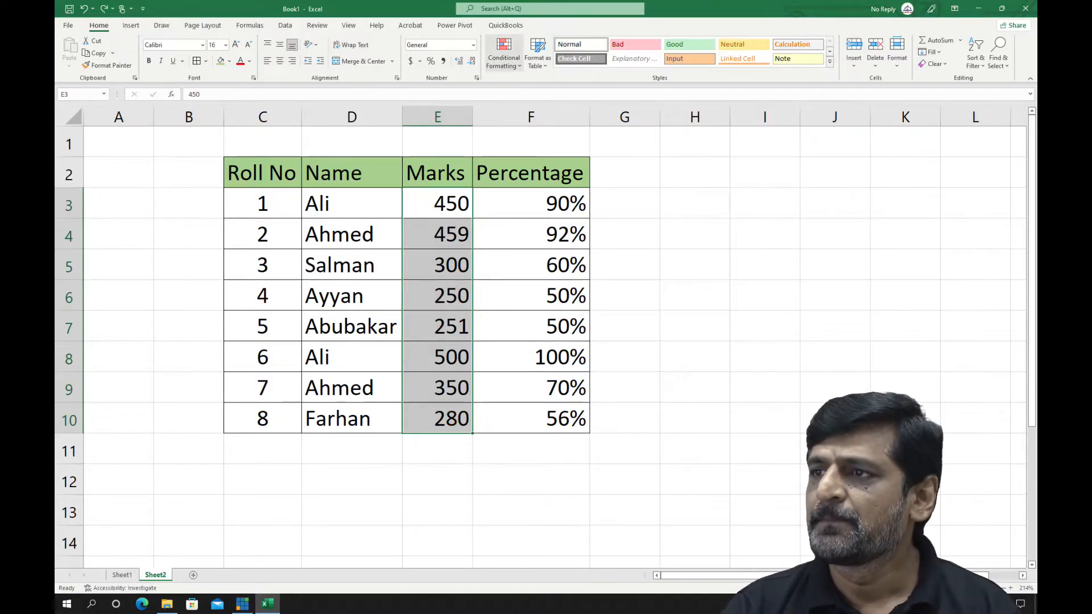
Apply an Above Average conditional formatting rule to the marks in E3:E10 using Light Red Fill with Dark Red Text
click(504, 54)
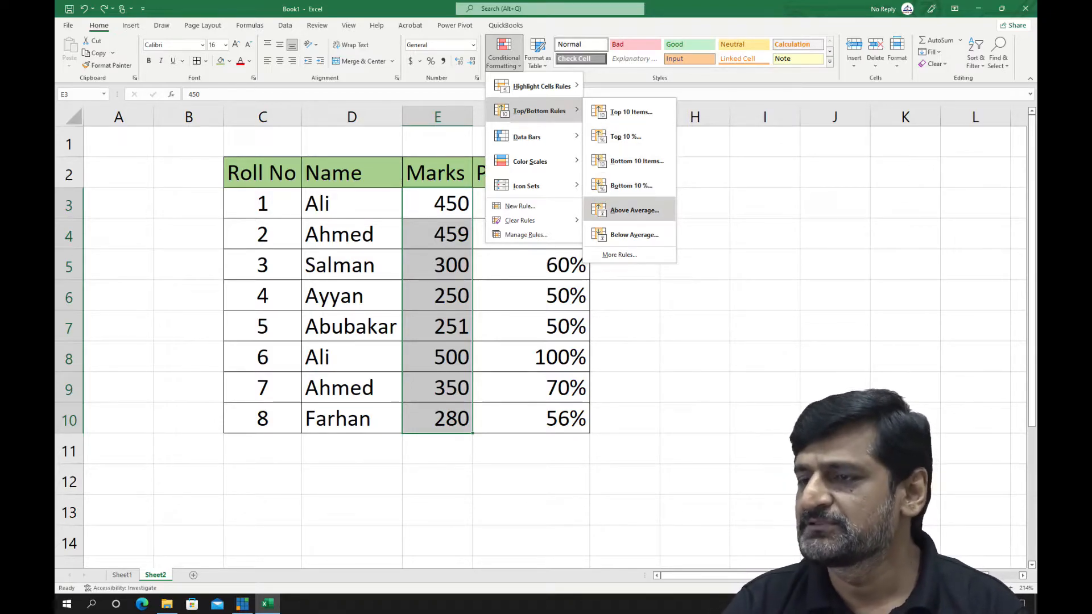
click(633, 210)
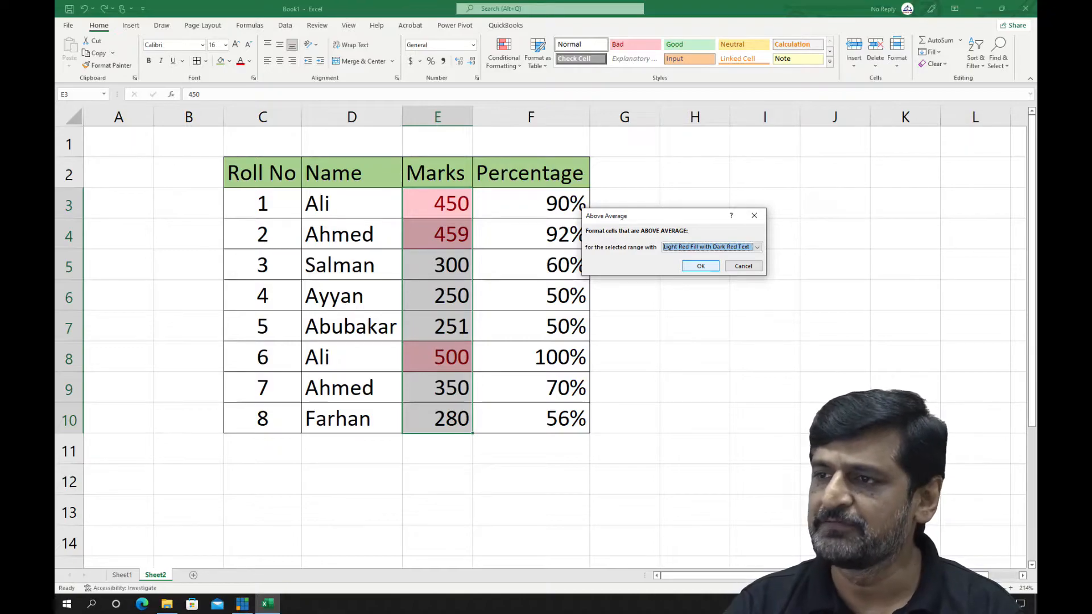
click(701, 266)
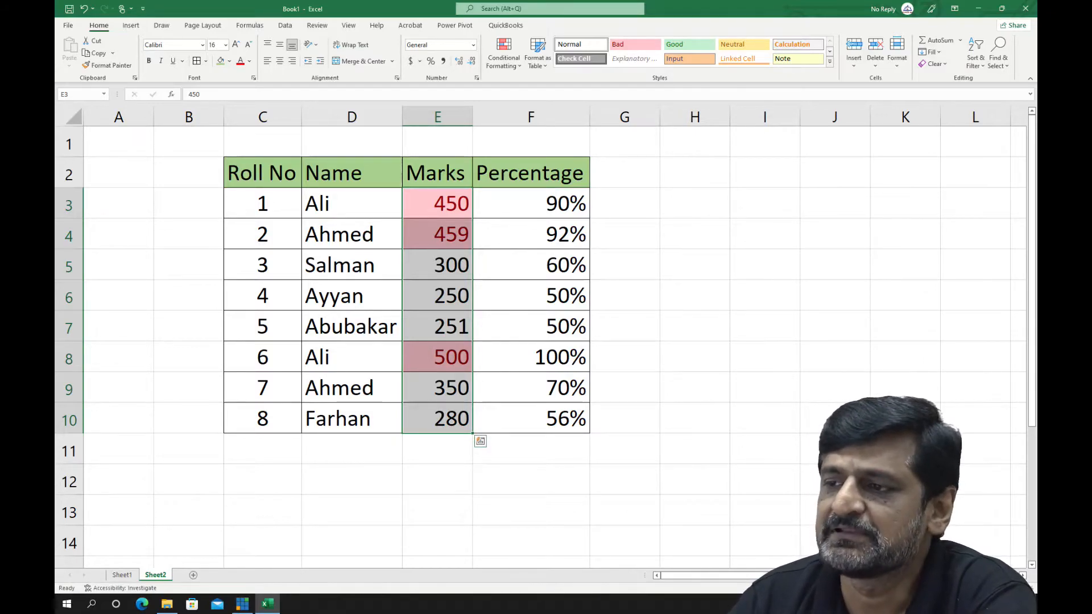
click(437, 419)
drag(437, 204, 437, 418)
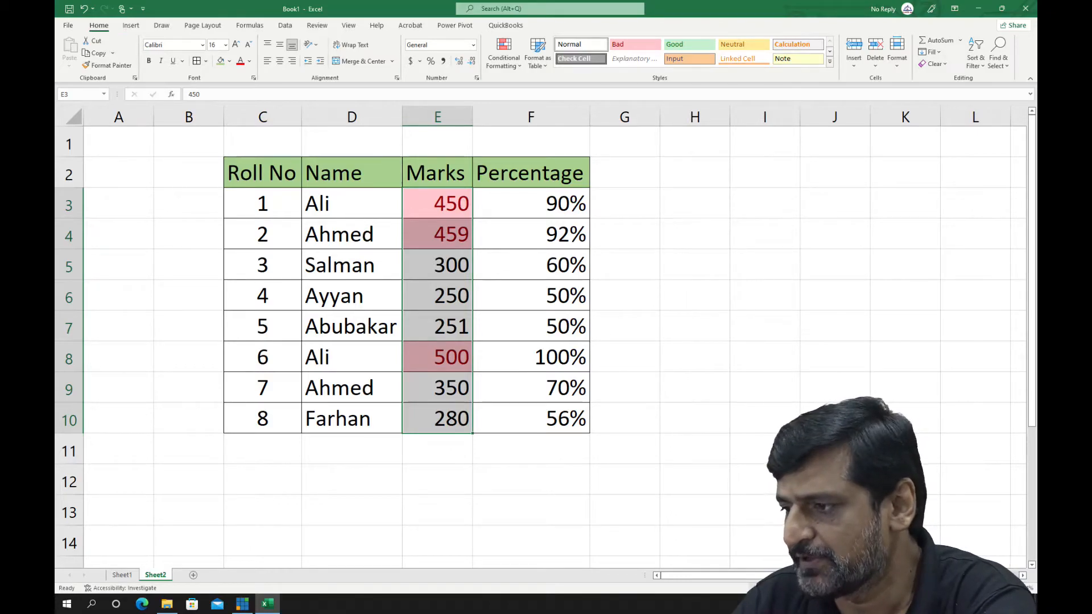
Calculate the marks' average in H3 with =AVERAGE(E3:E10), and remove the formula and the Above Average rule
click(695, 203)
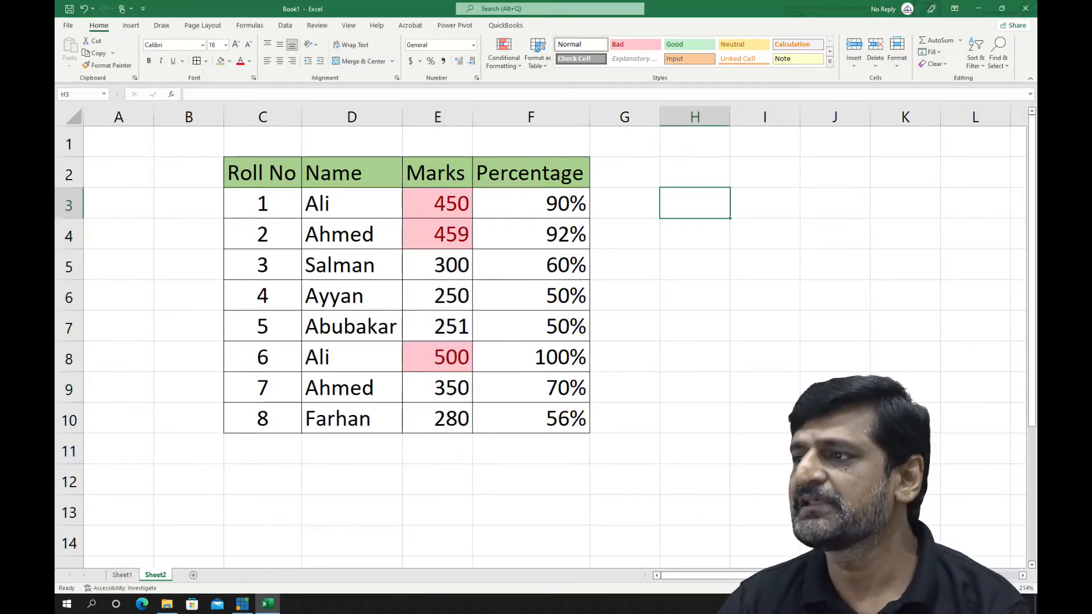
text(=)
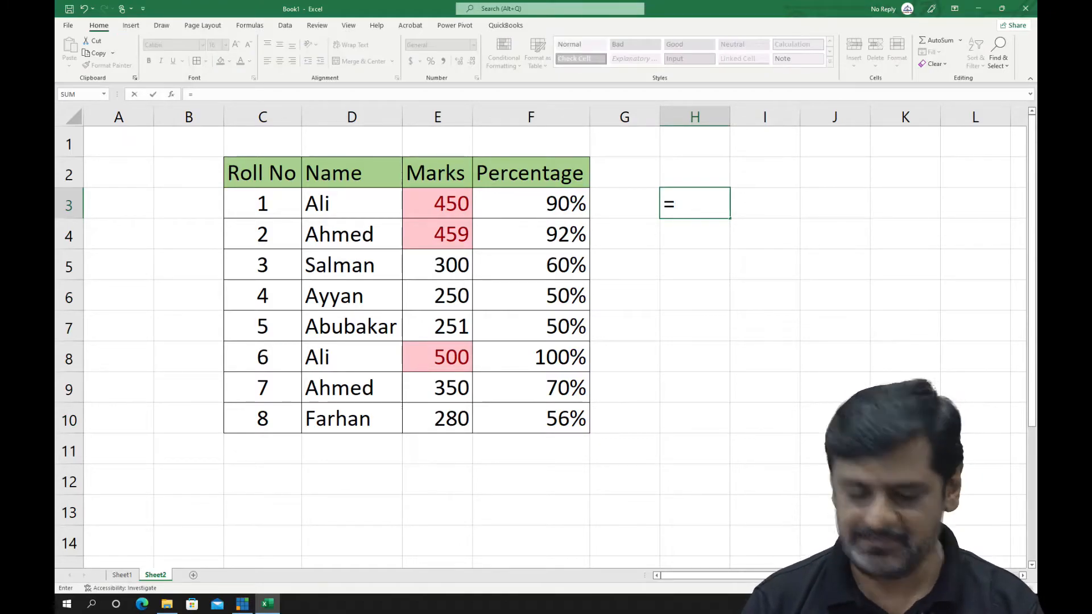
text(av)
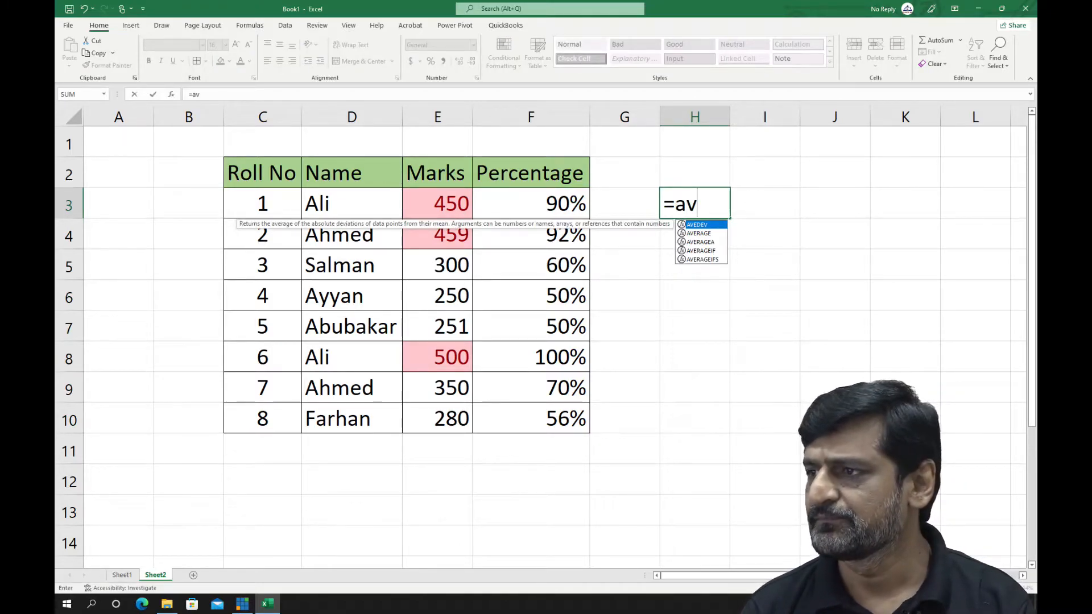
text(er)
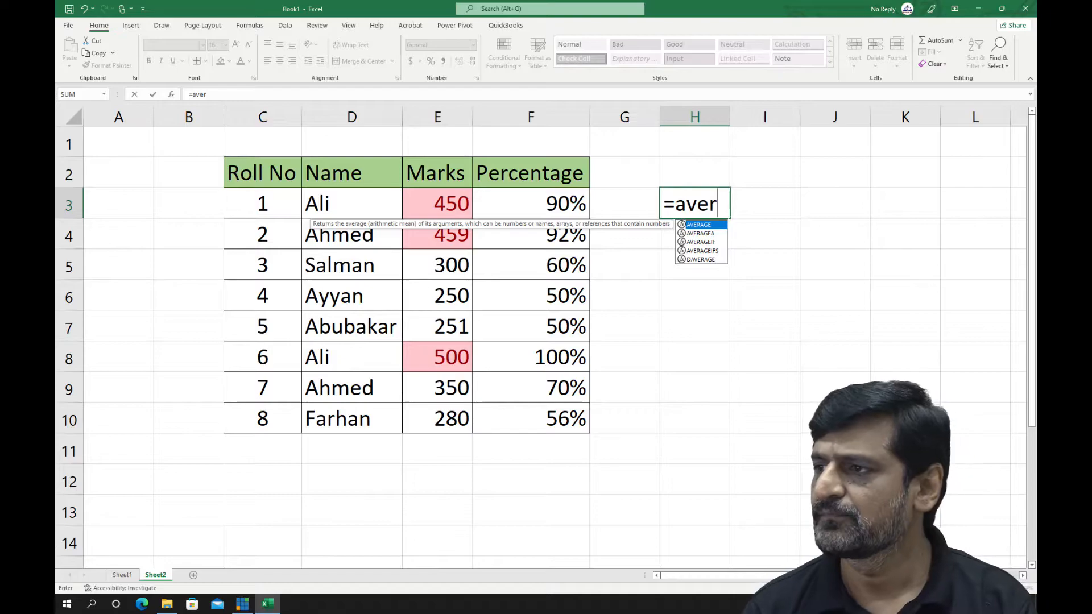
key(Tab)
drag(438, 204, 438, 418)
text())
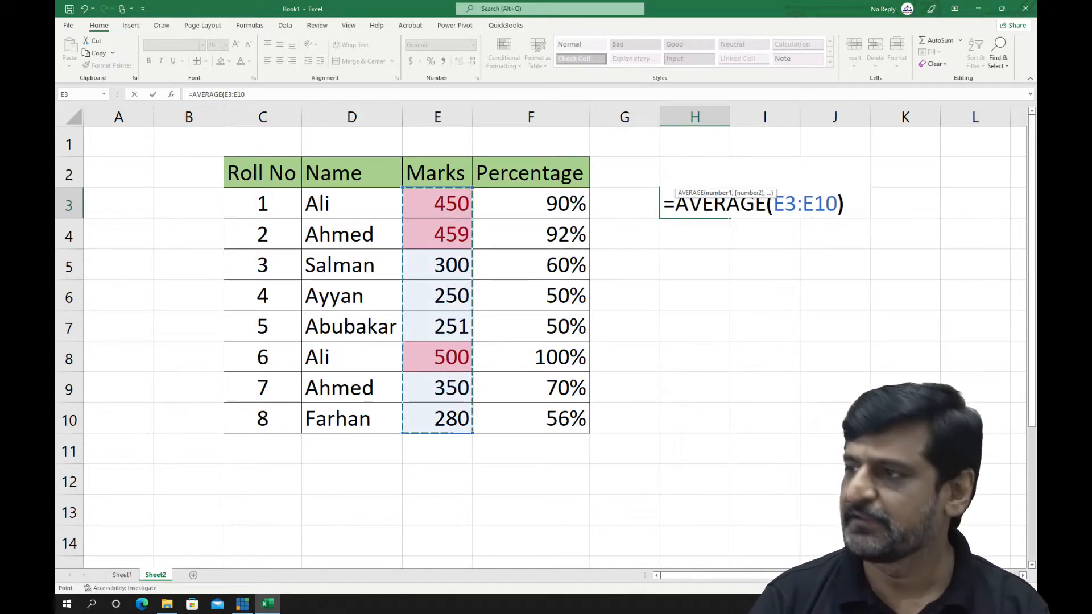
key(Return)
key(Up)
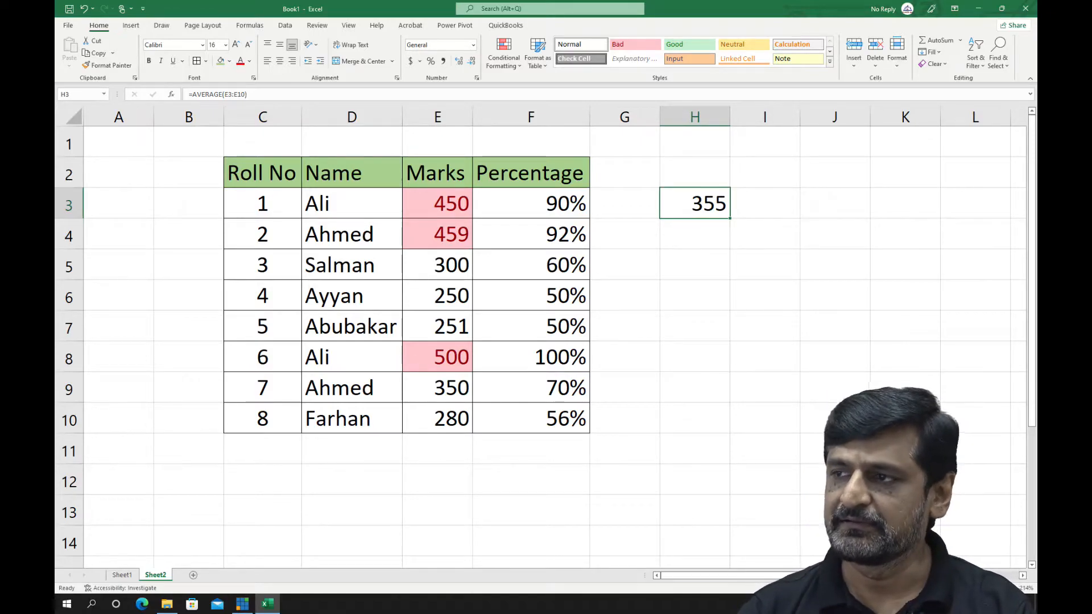
key(Delete)
Preview a Below Average rule on the marks in E3:E10 with Light Red Fill with Dark Red Text, without applying it
drag(438, 203, 455, 421)
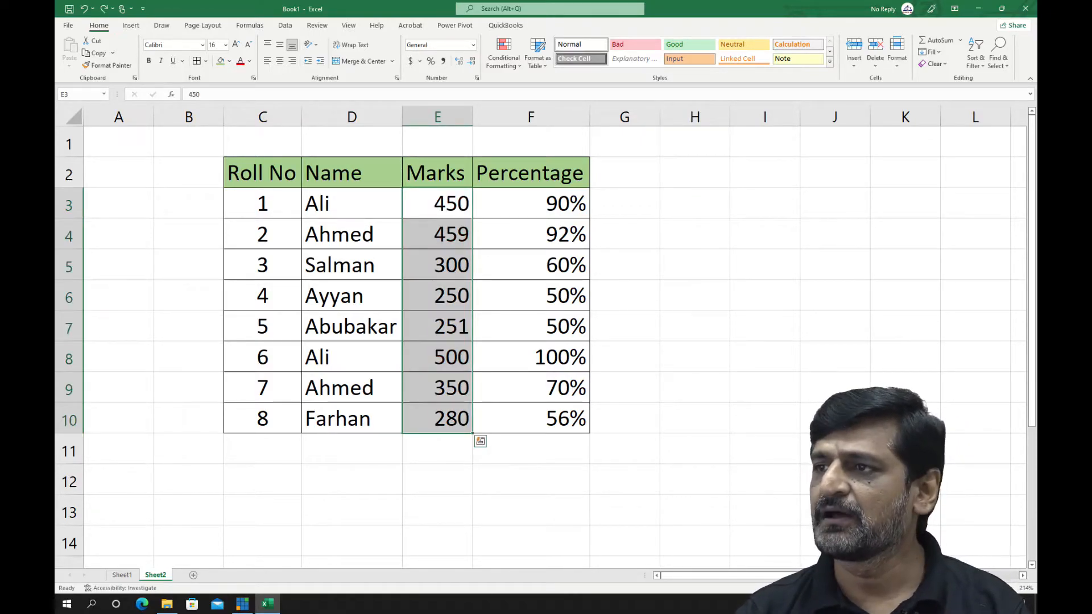
click(504, 57)
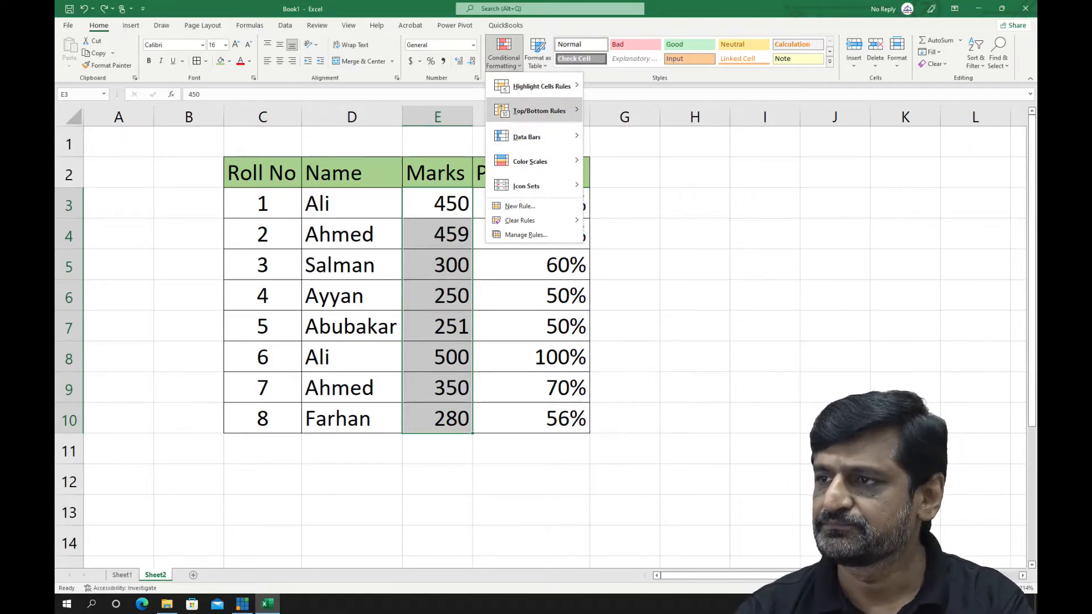
mouse_move(539, 111)
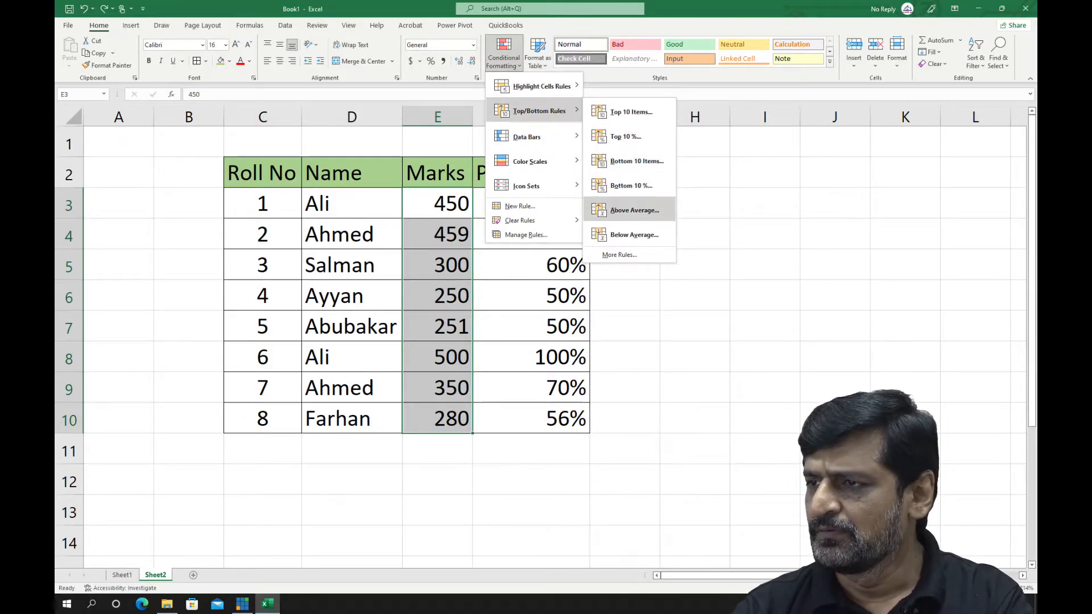
click(634, 235)
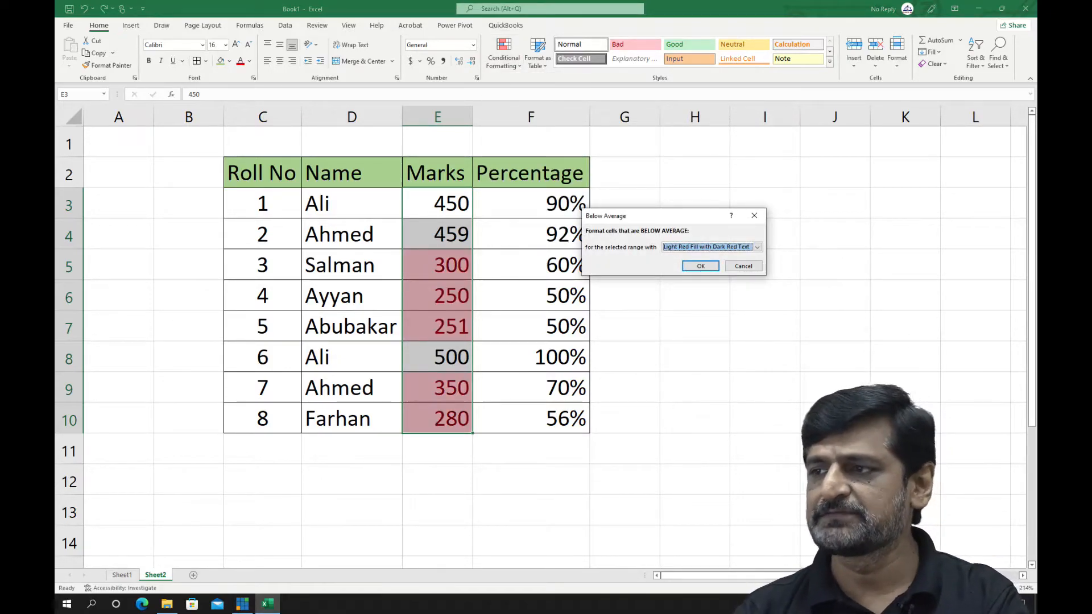
click(743, 266)
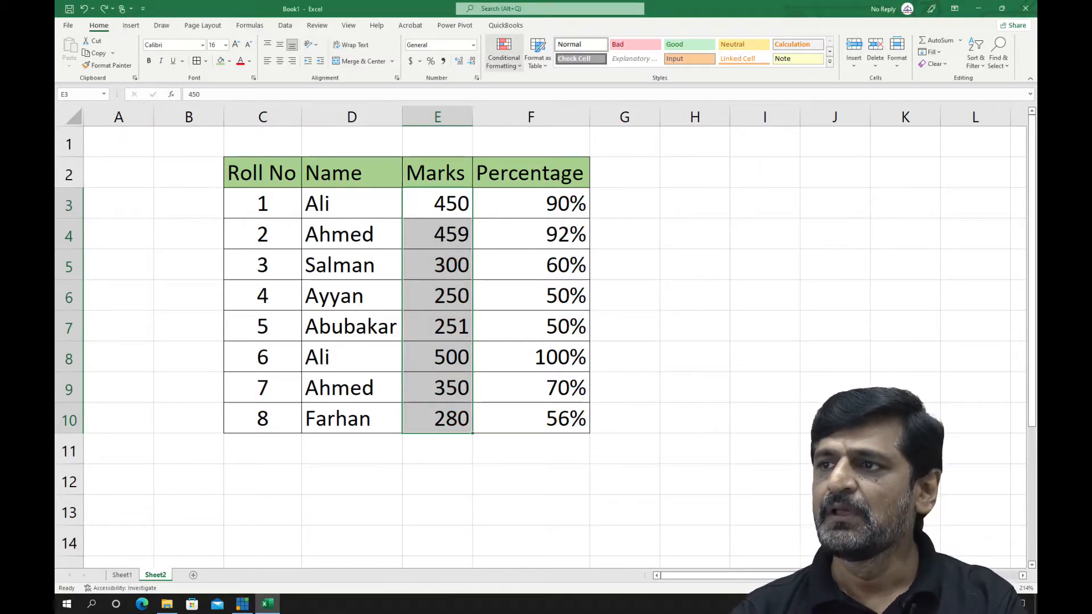
click(504, 54)
mouse_move(529, 136)
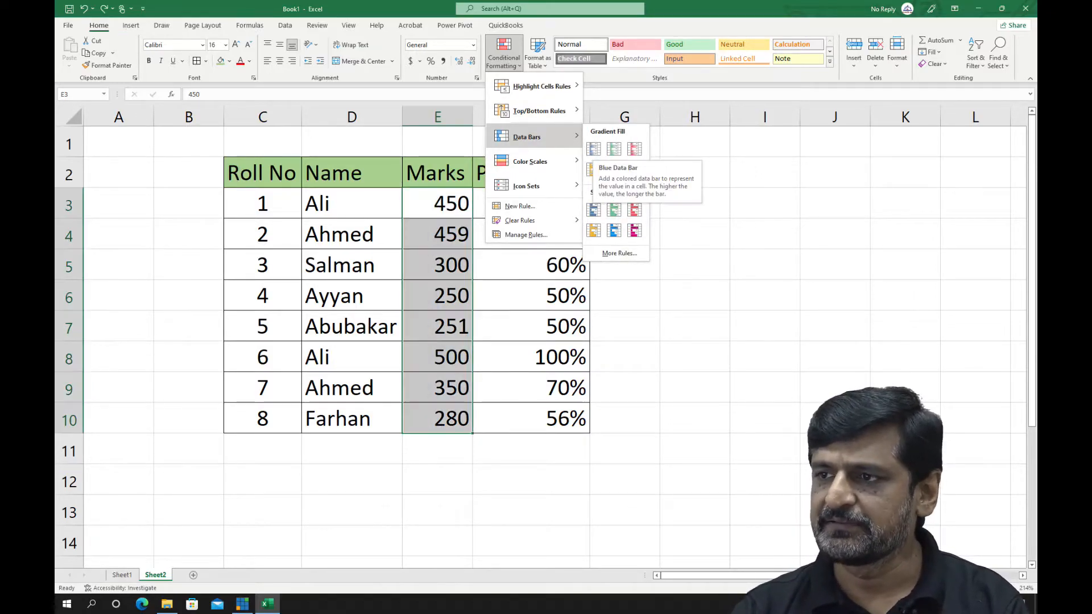
key(Escape)
Apply Light Blue gradient-fill data bars to the percentages in F3:F10
drag(531, 204, 531, 419)
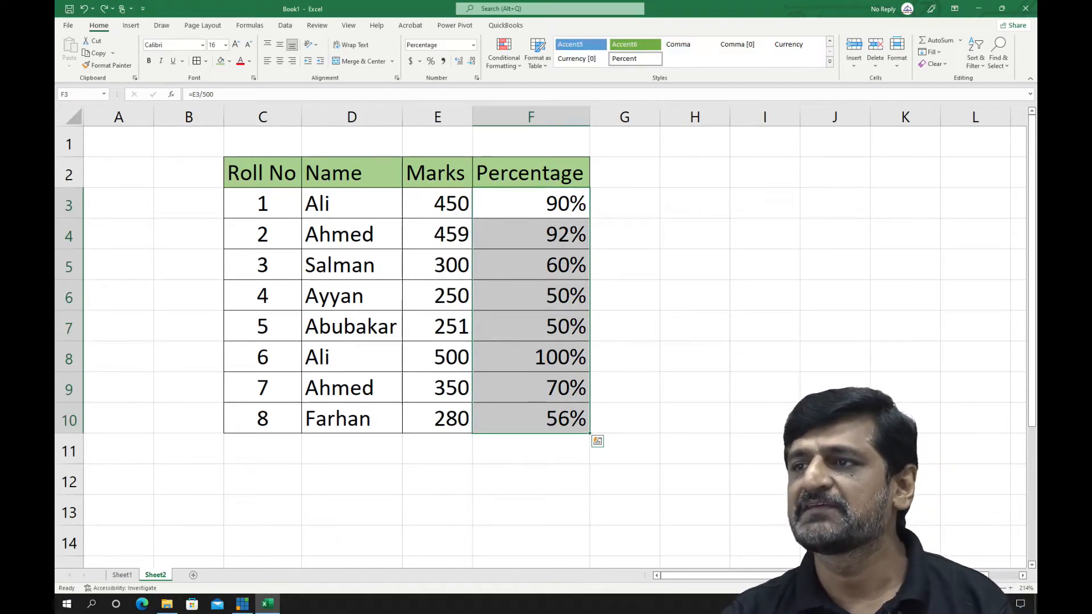
click(505, 54)
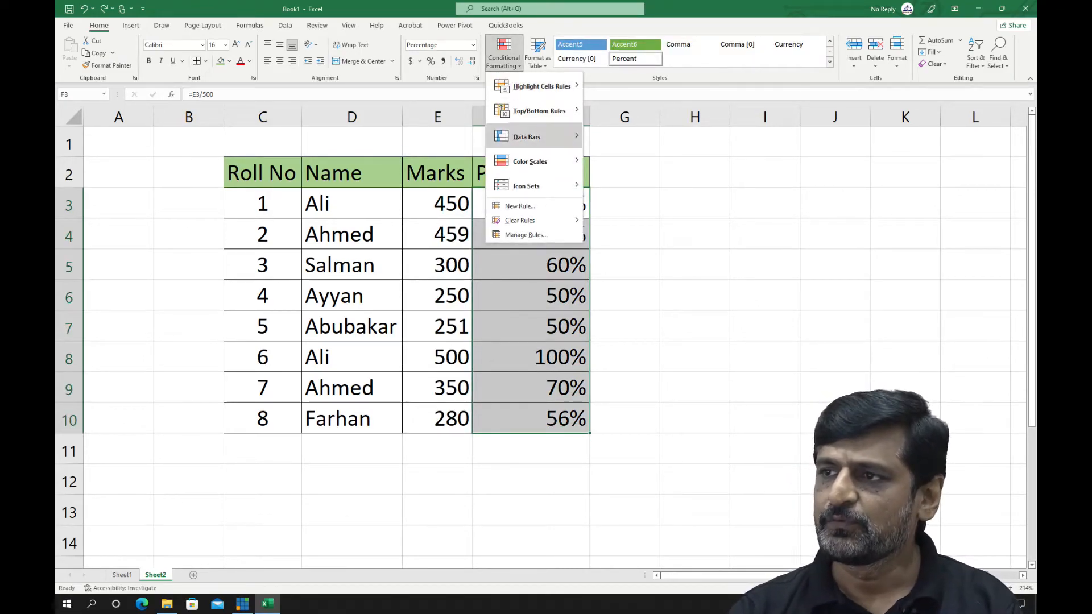
mouse_move(527, 136)
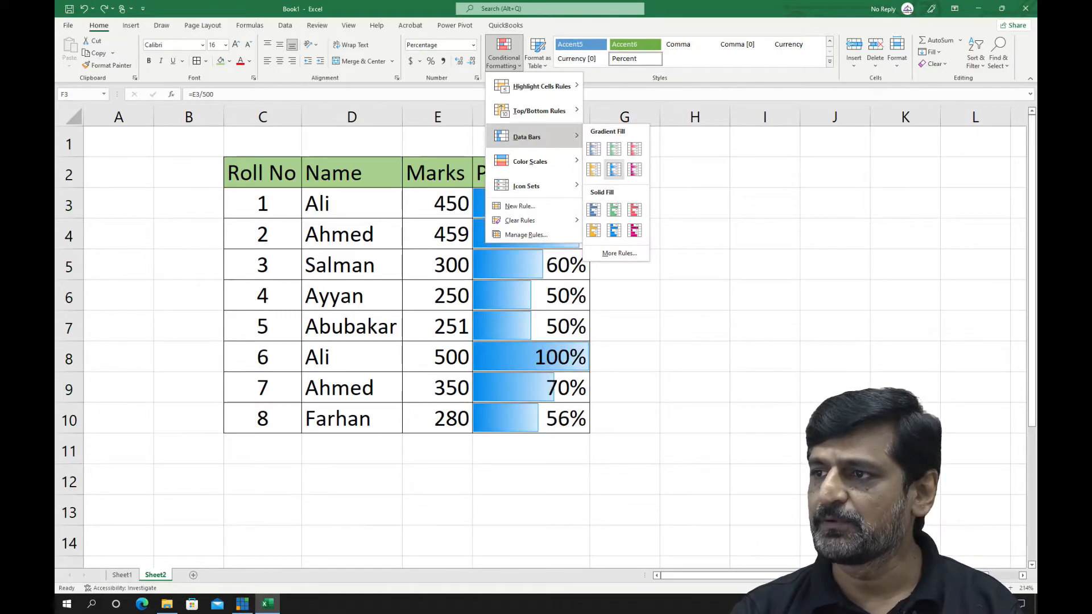
click(593, 148)
click(625, 234)
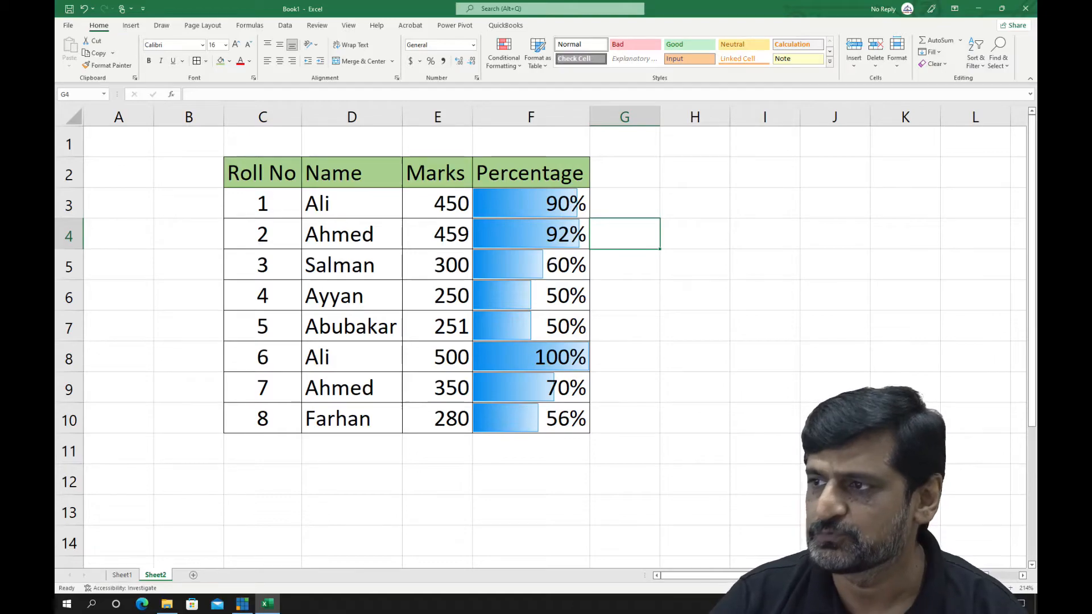
Set the marks in E4 to 250 and check the data bars in the Percentage column
click(438, 234)
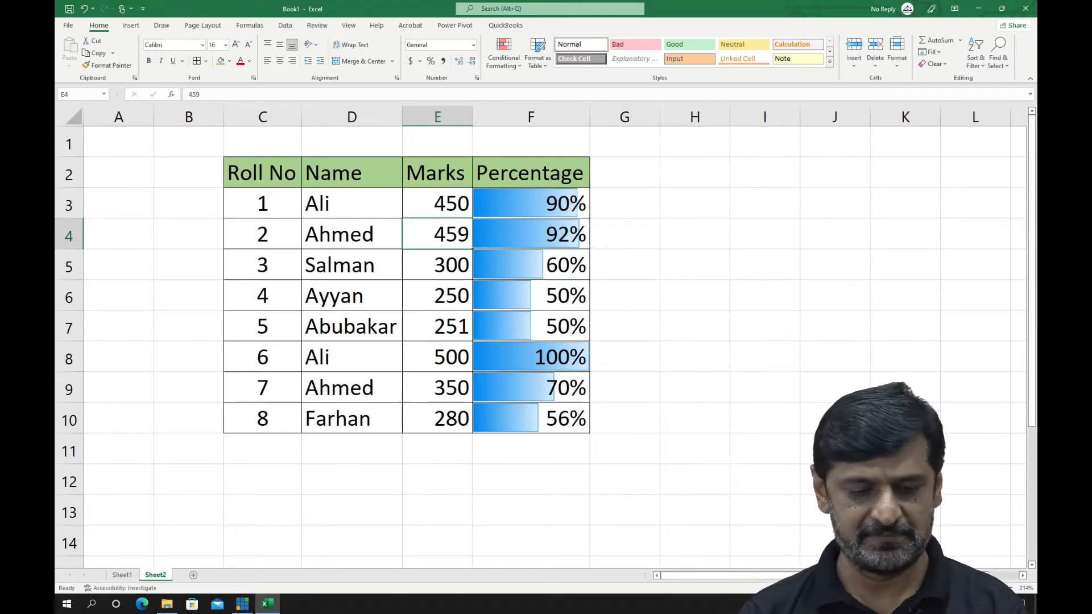
text(250)
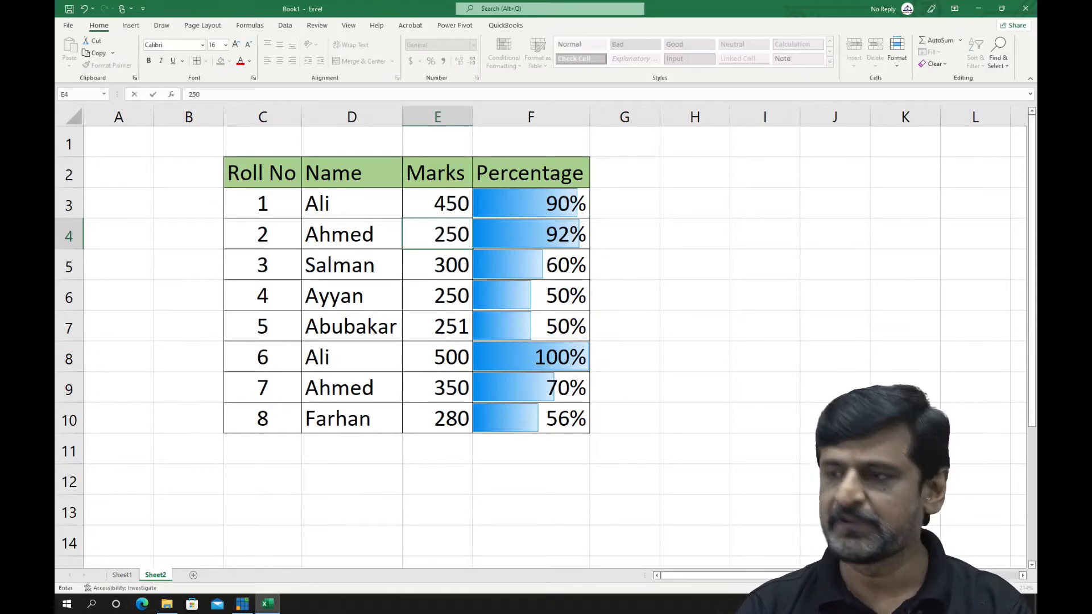
key(Return)
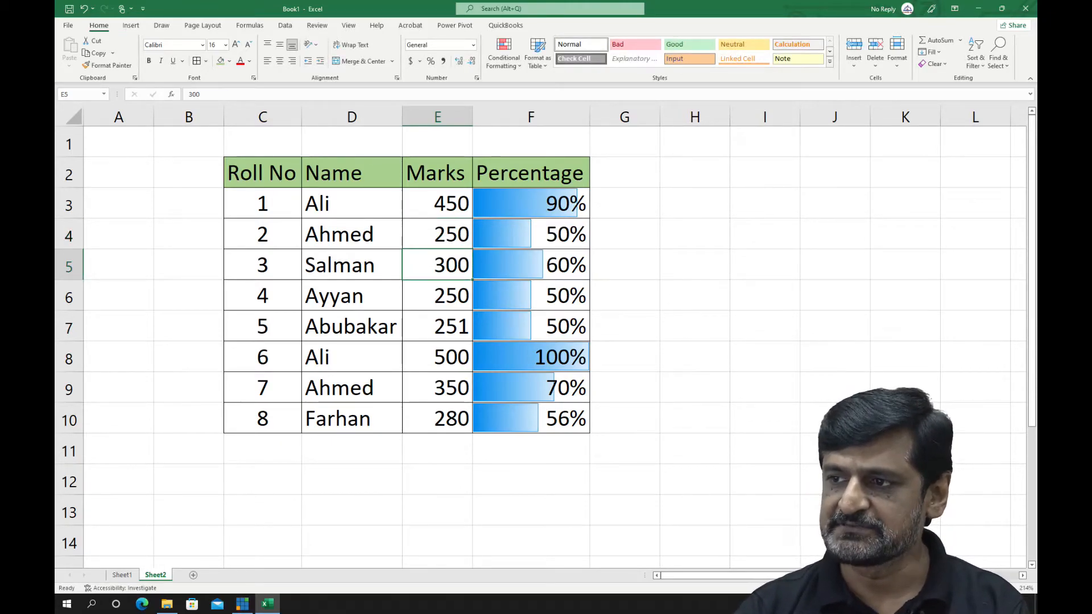
key(Down)
key(Down)
key(Down)
key(Right)
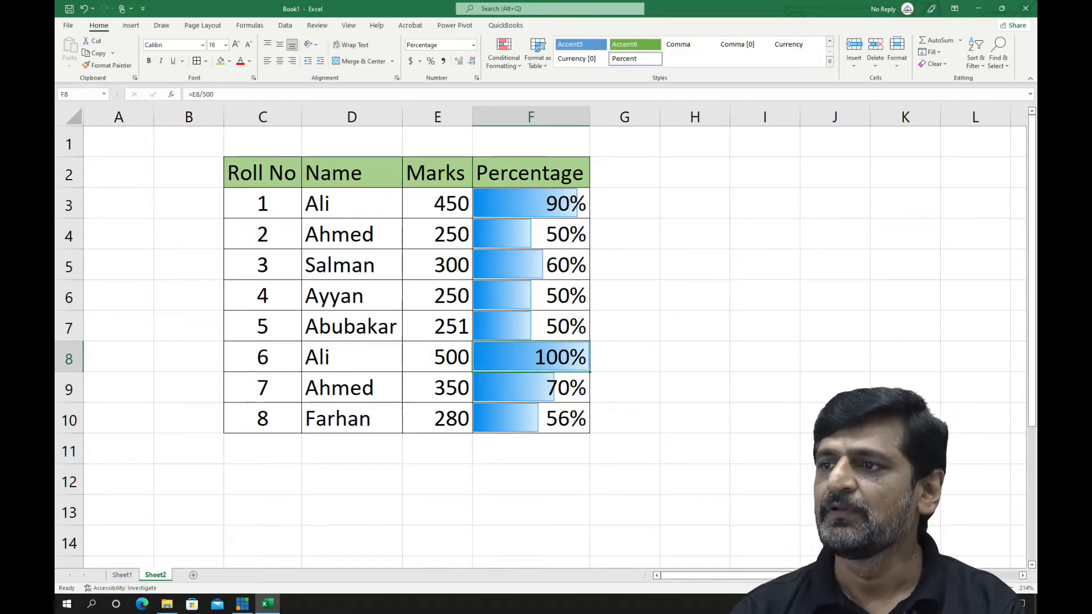
click(437, 203)
click(504, 54)
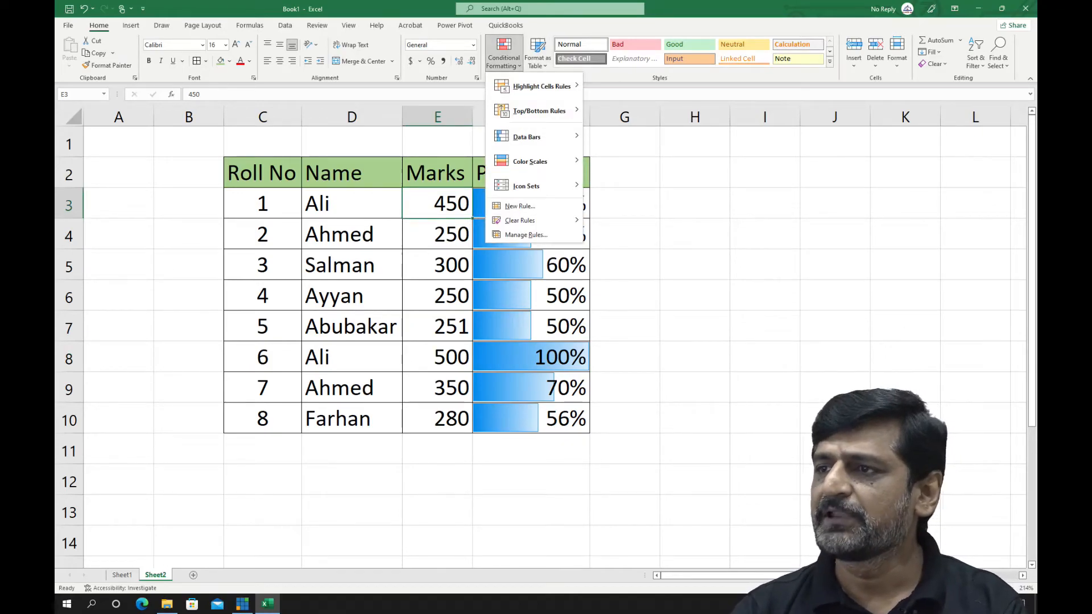
mouse_move(530, 162)
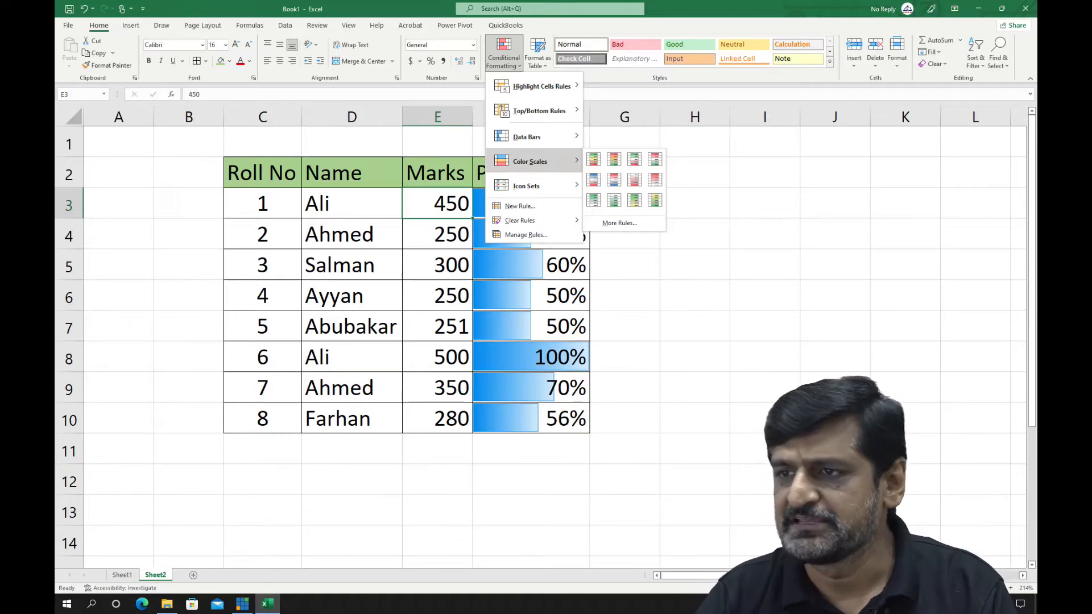
key(Escape)
Apply the Green - Yellow - Red color scale to the names in D3:D10
drag(359, 204, 360, 420)
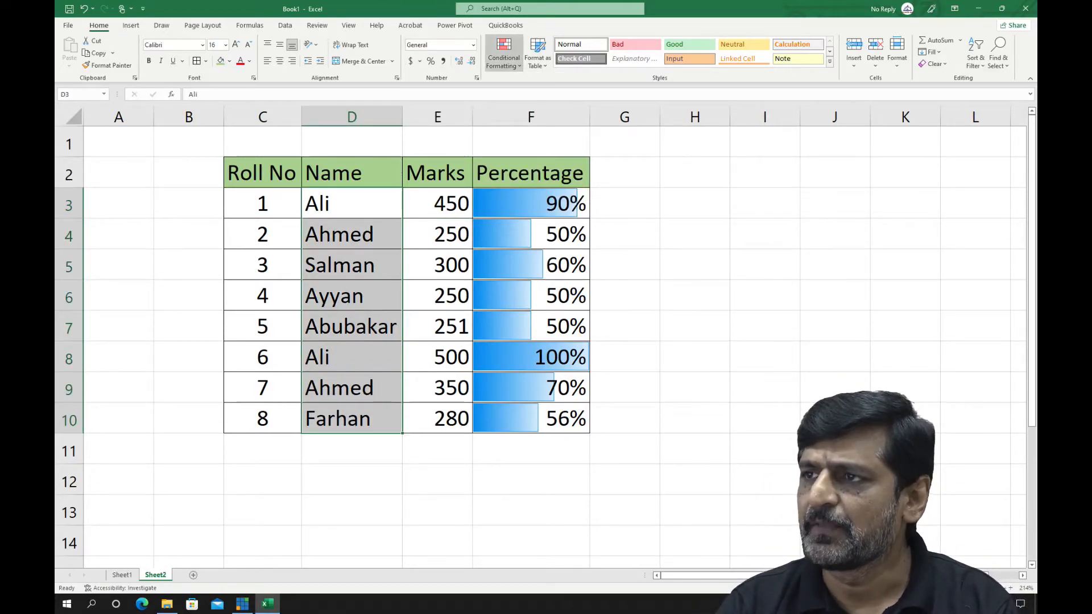
click(505, 54)
mouse_move(530, 161)
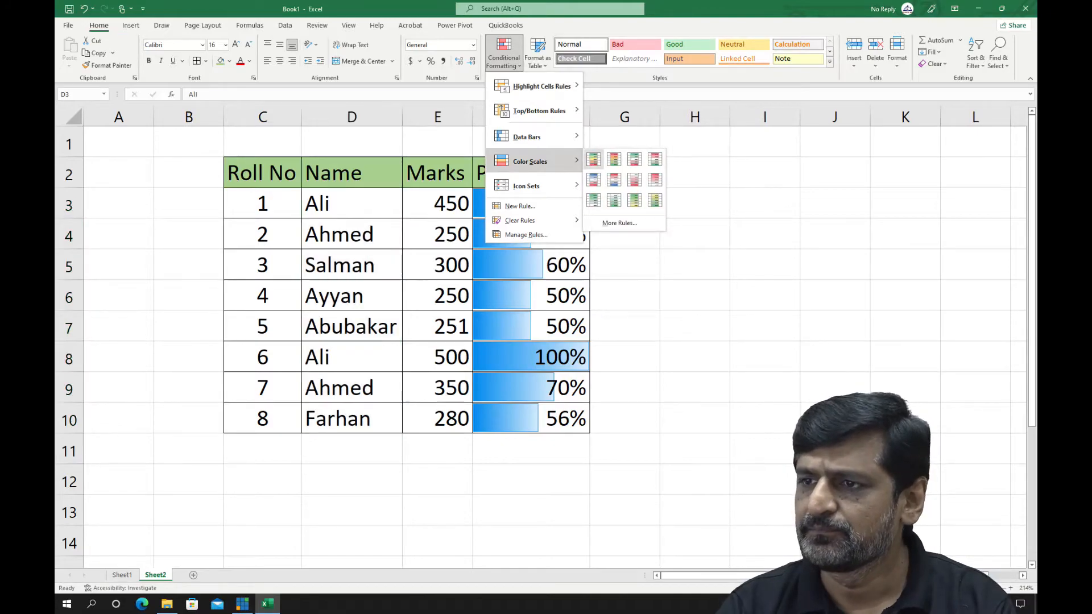
click(594, 160)
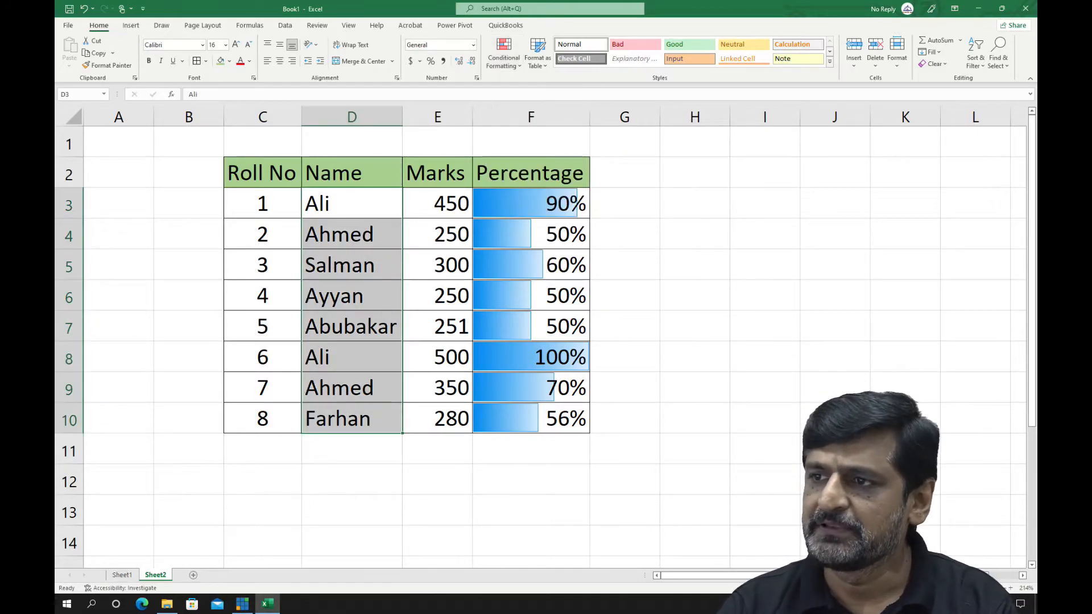
Apply the Green - Yellow - Red color scale to the marks in E3:E10
click(437, 204)
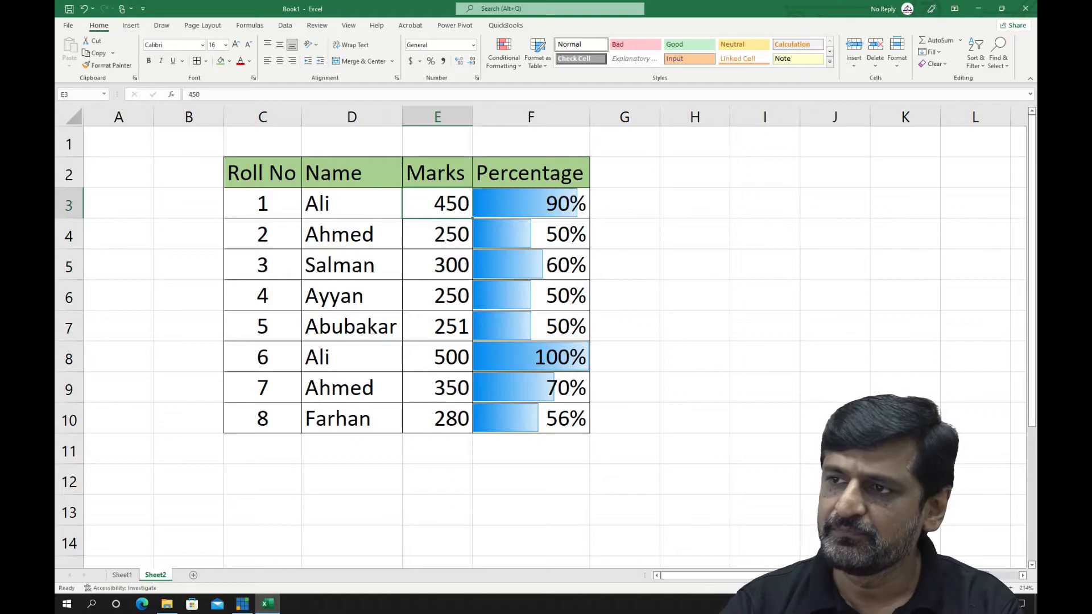
drag(438, 204, 450, 421)
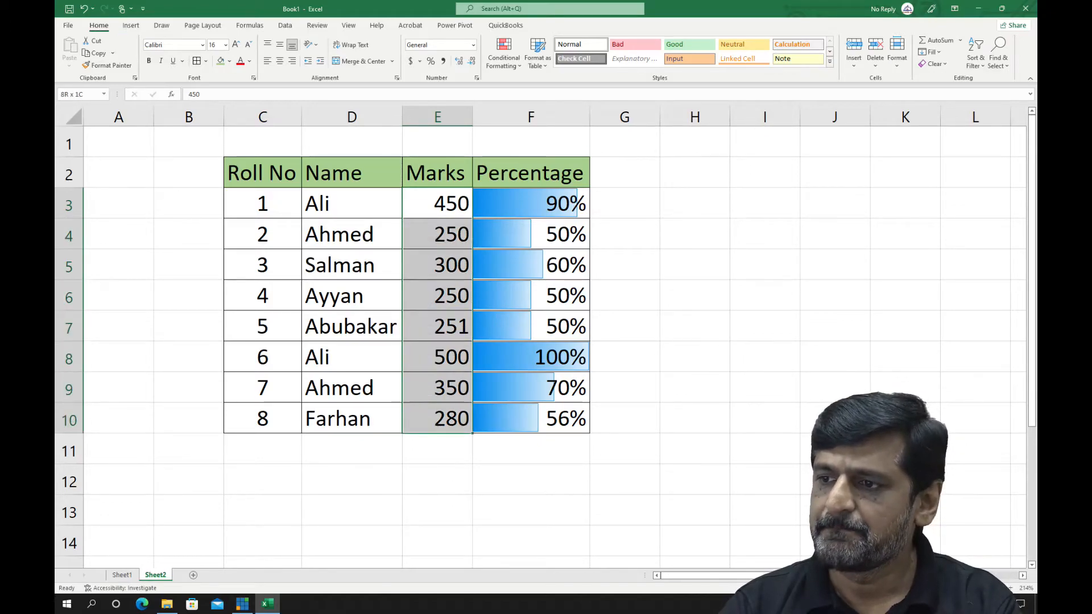
click(504, 51)
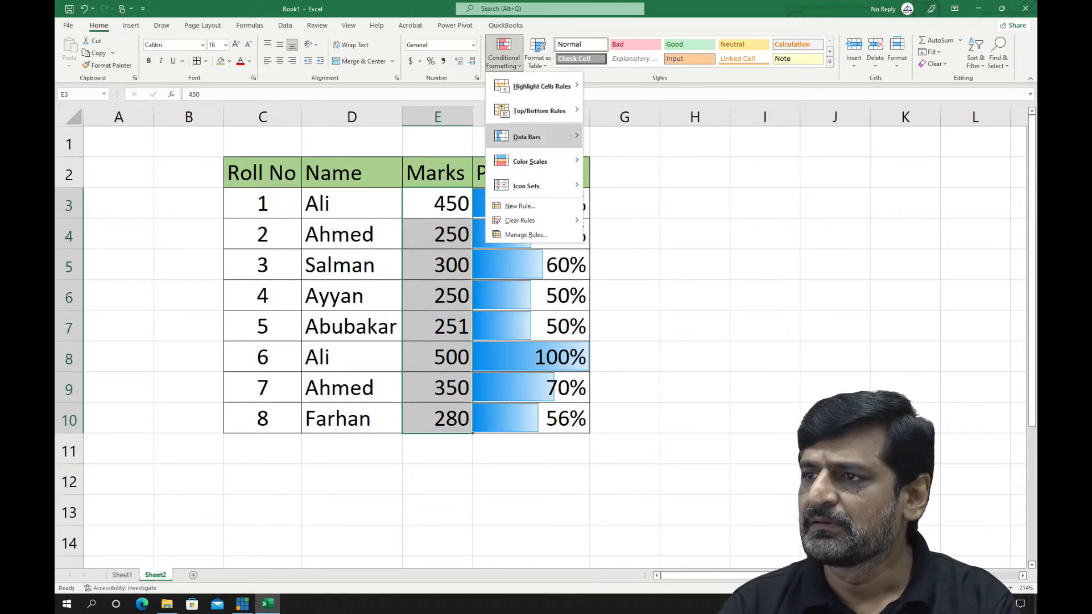
mouse_move(530, 161)
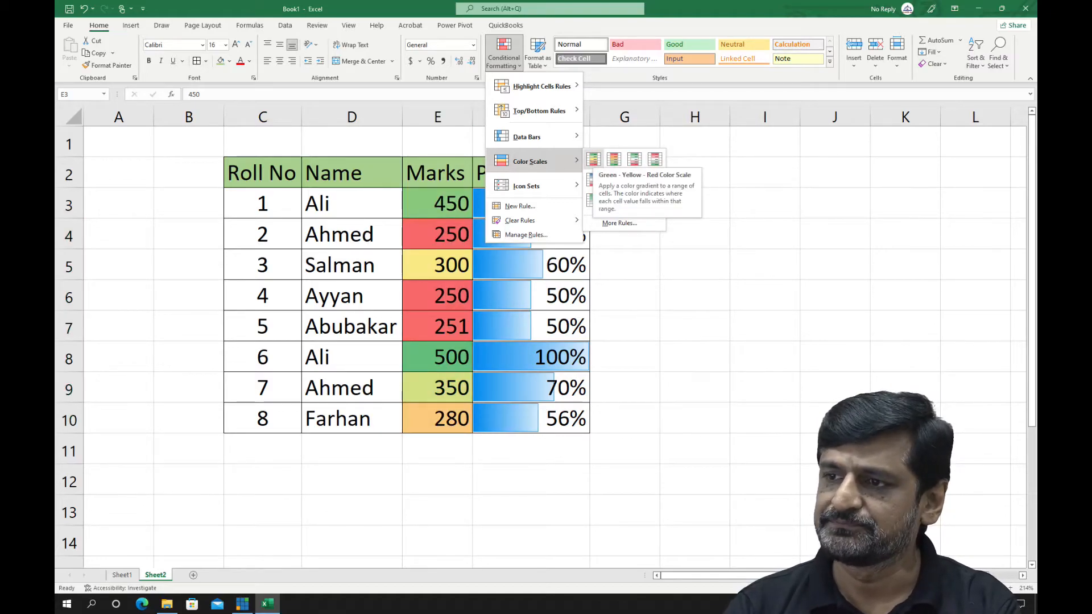
click(594, 160)
click(444, 392)
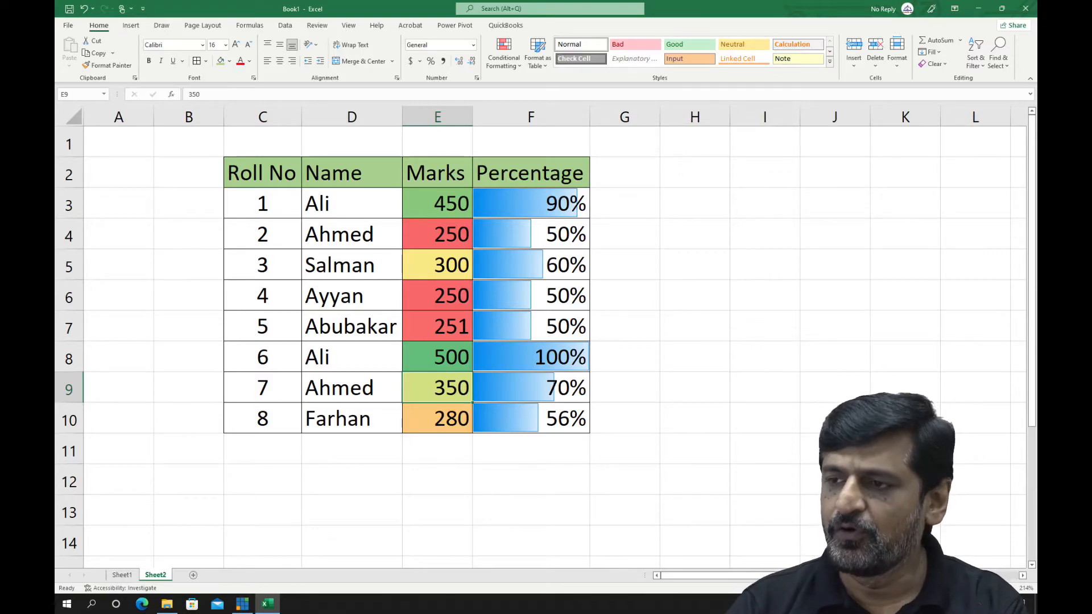
Set the marks in E3 to 500 to test the color scale
click(438, 204)
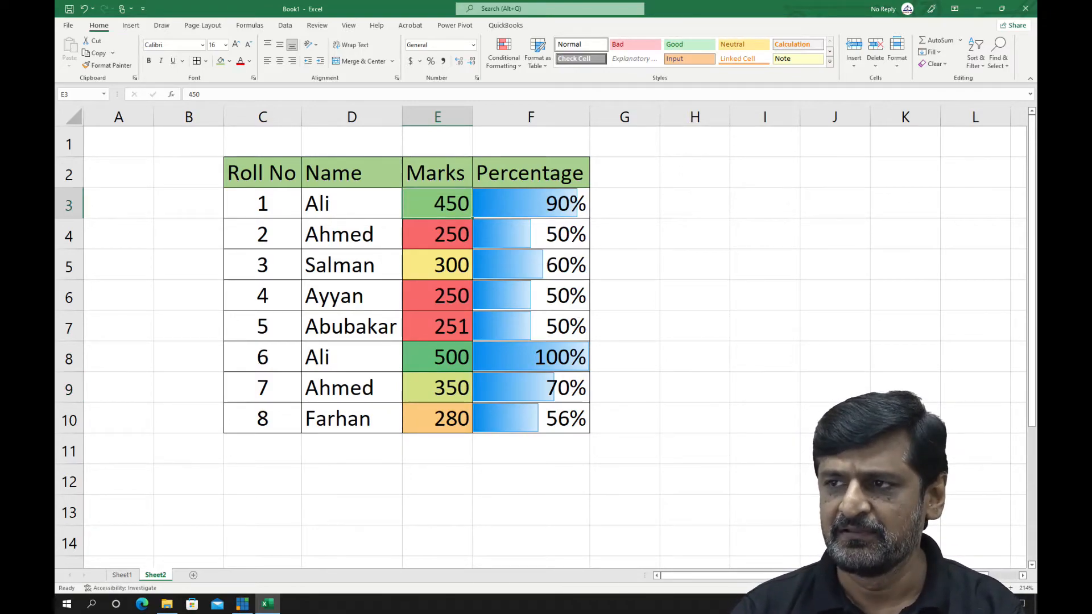
text(500)
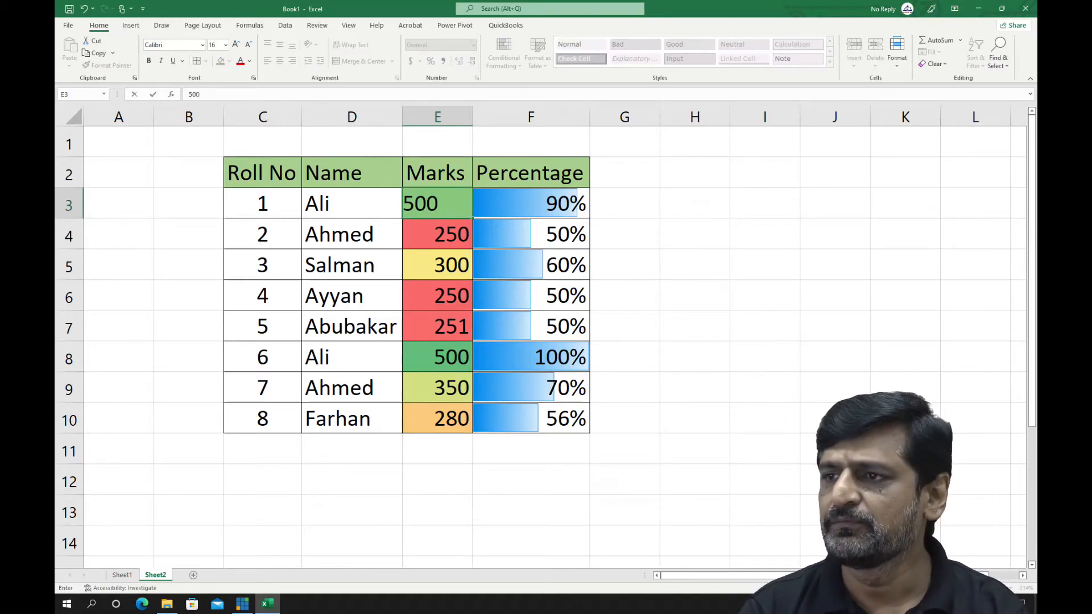
key(Return)
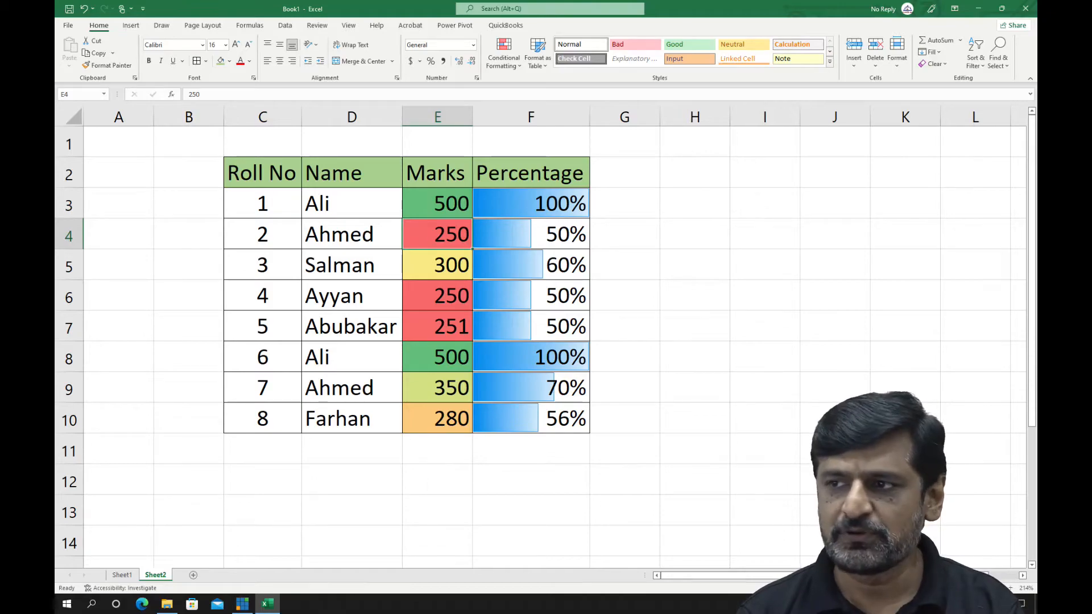
Discard an entry of 299 in E4 and set the marks in E3 to 299 instead
text(299)
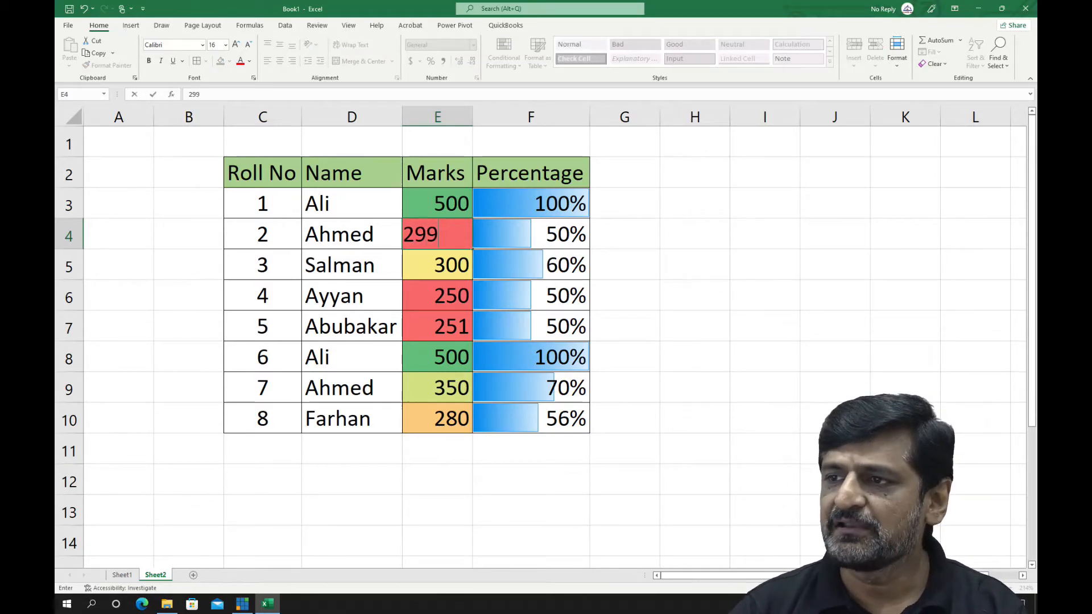
key(Escape)
key(Up)
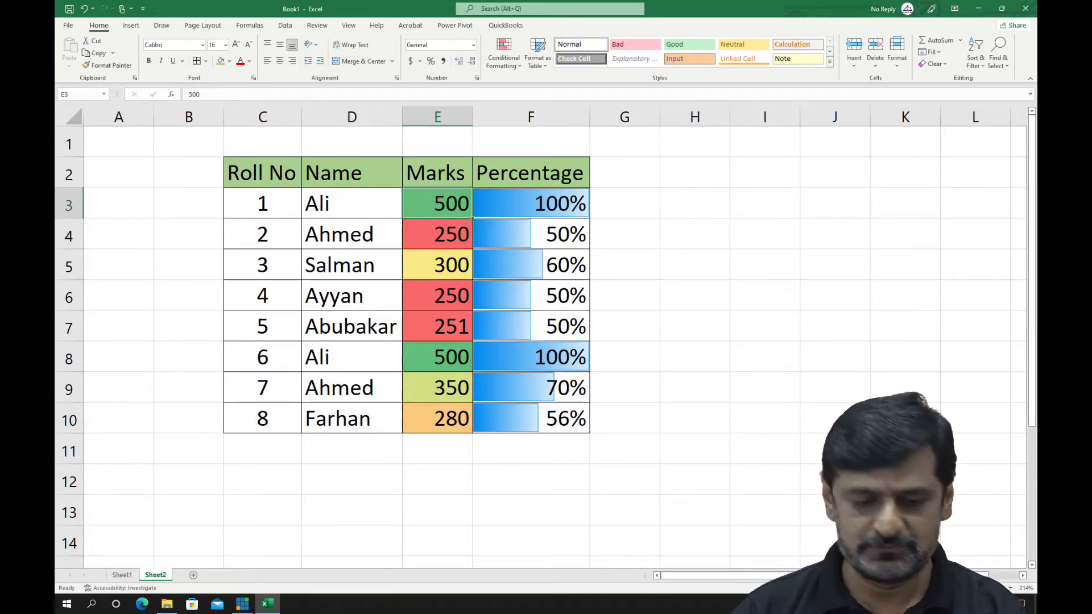
text(299)
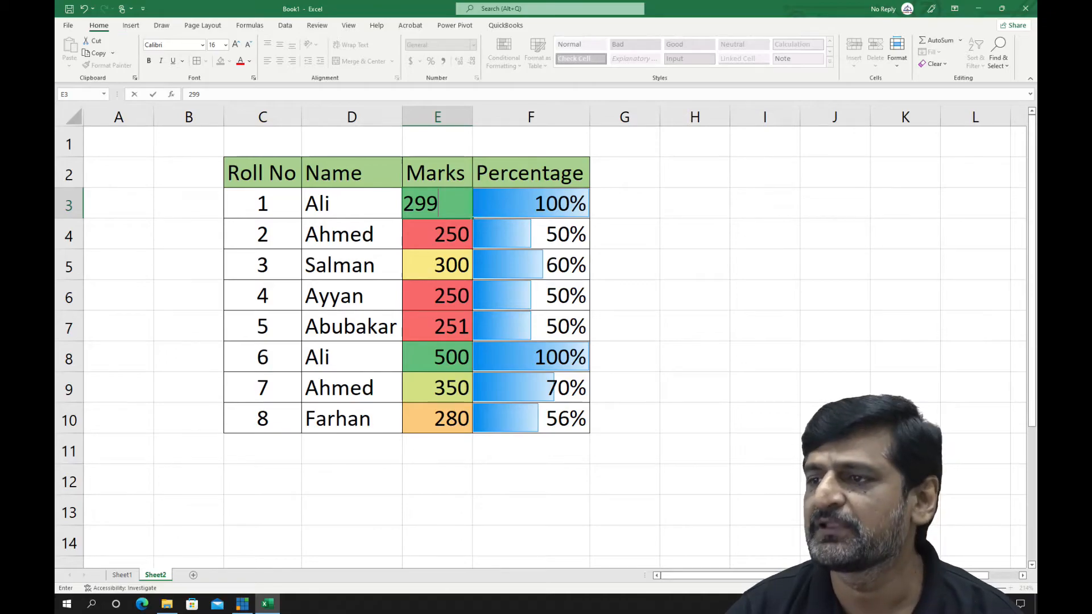
key(Return)
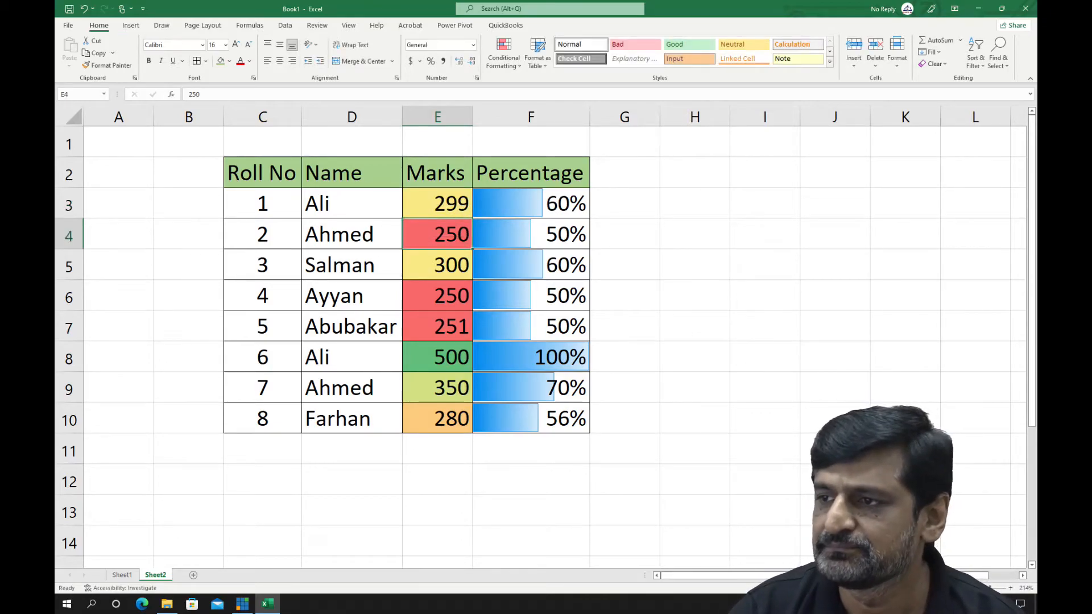
Set the marks in E3 to 280
key(Up)
text(280)
key(Return)
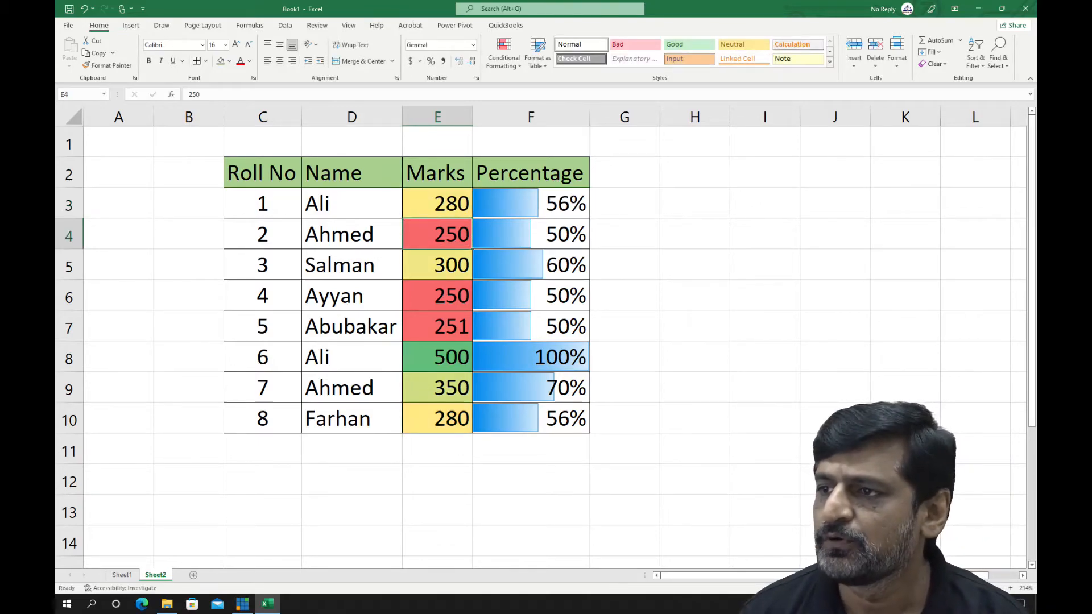
key(Up)
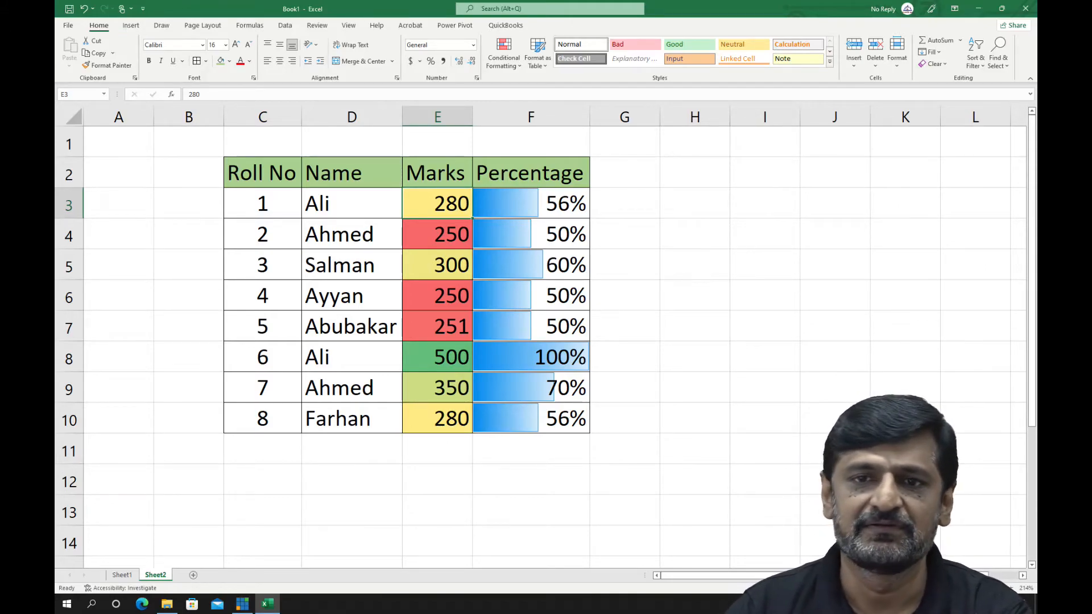
click(504, 54)
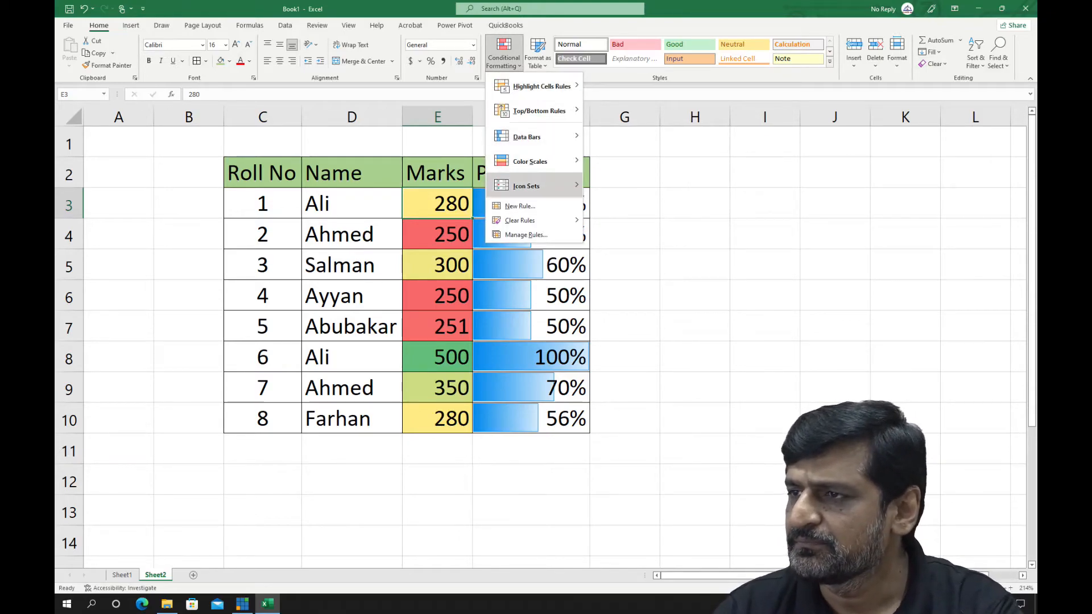
mouse_move(526, 186)
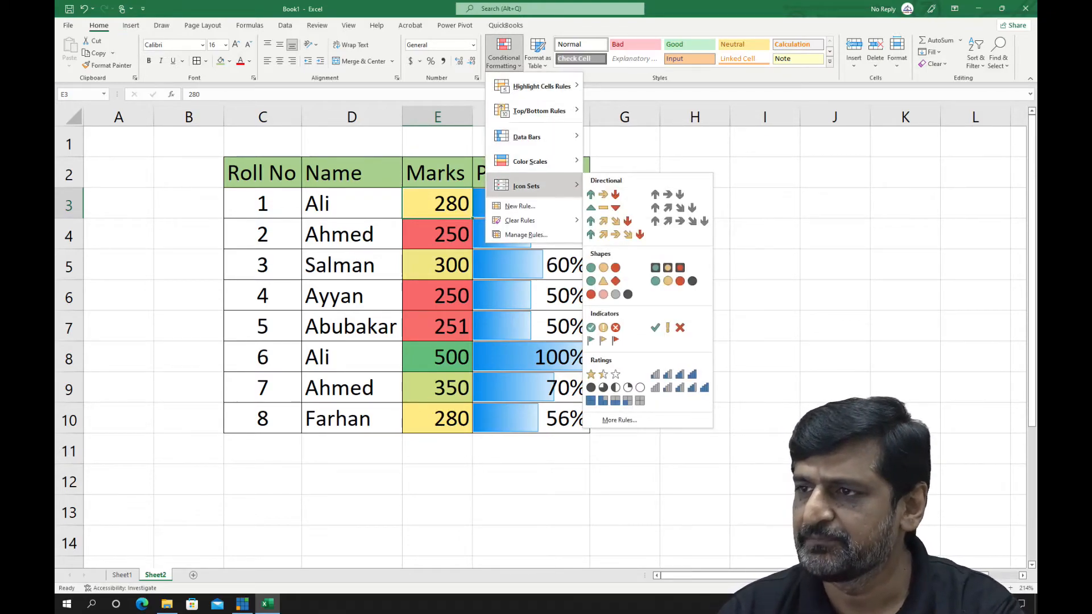
key(Escape)
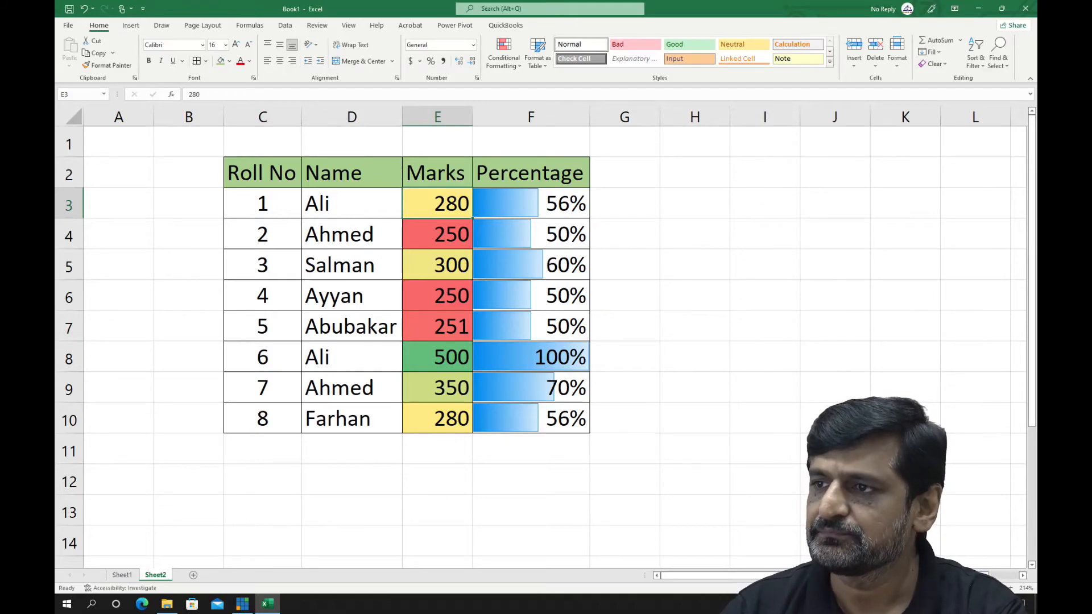
Apply the 3 Arrows (Colored) icon set to the percentages in F3:F10
drag(531, 203, 531, 419)
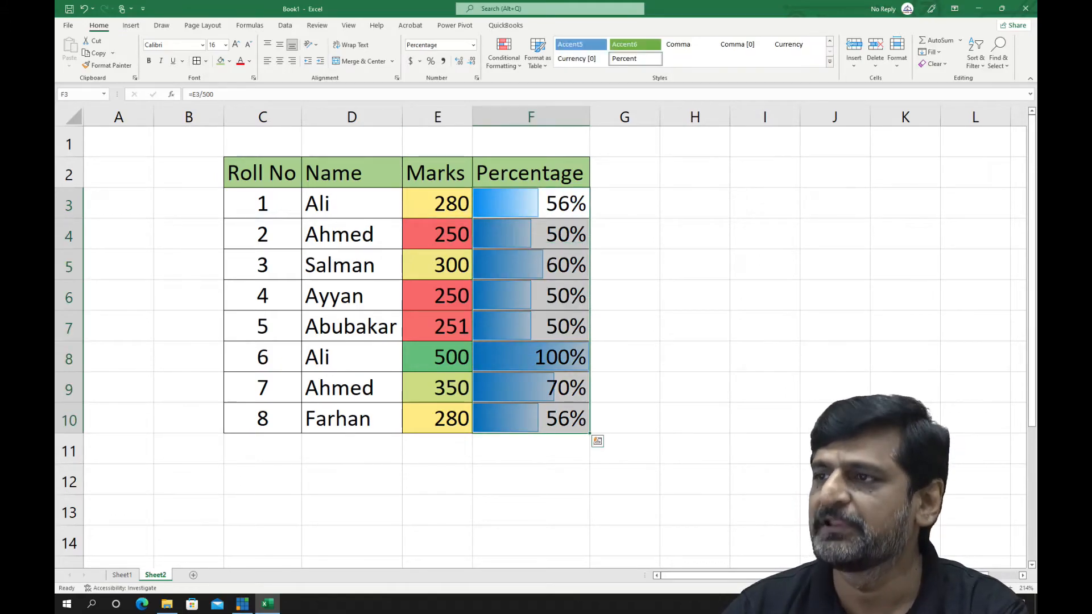
click(504, 57)
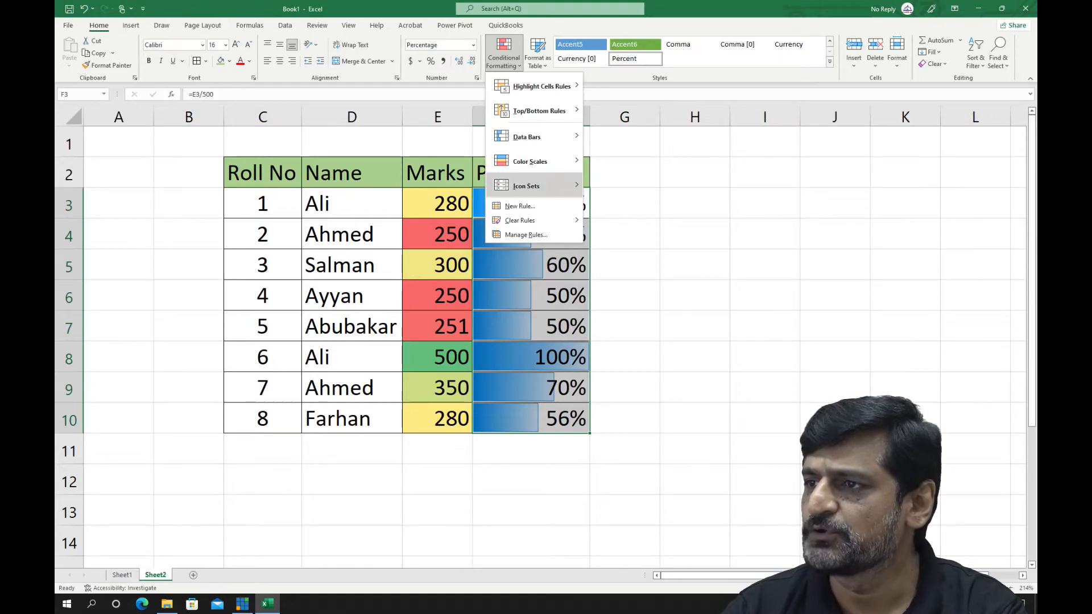
mouse_move(526, 186)
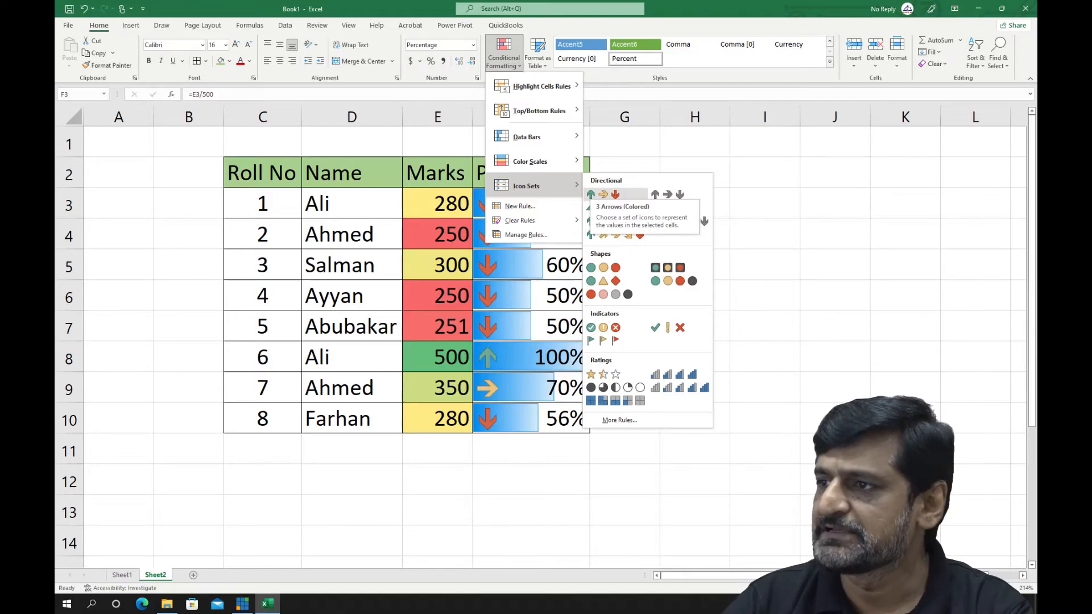
click(597, 194)
click(695, 233)
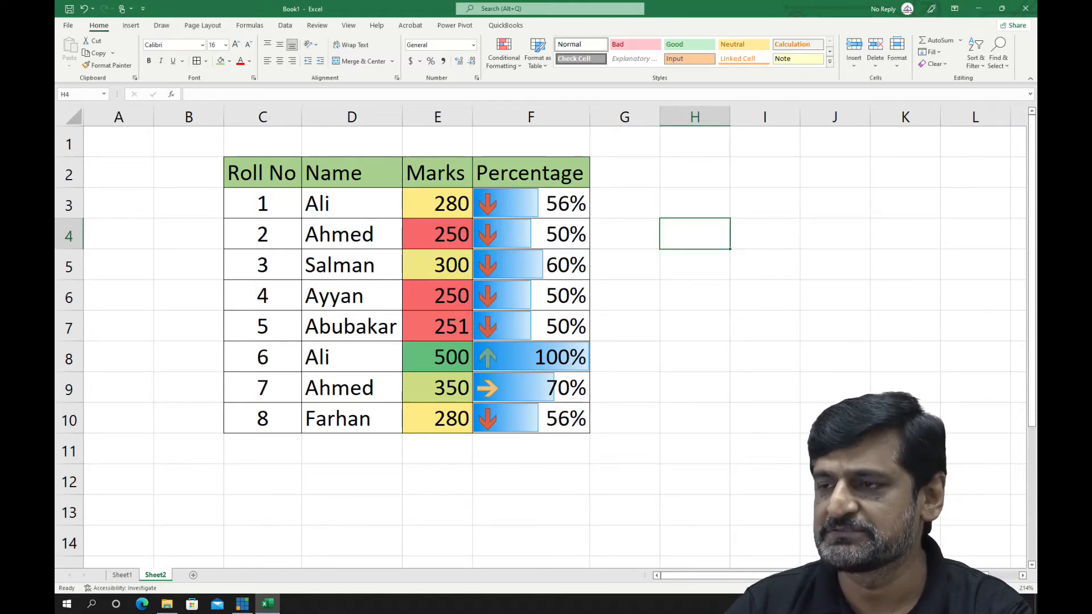
Test the arrow icon set by setting the marks in E3 to 450 and subsequently to 400
click(438, 204)
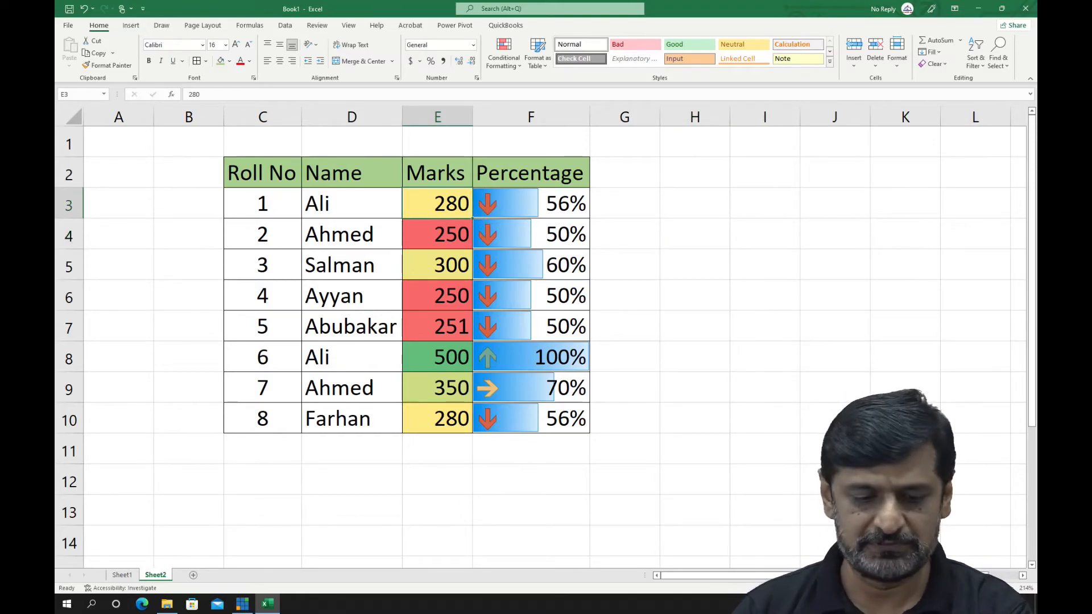
text(450)
key(Return)
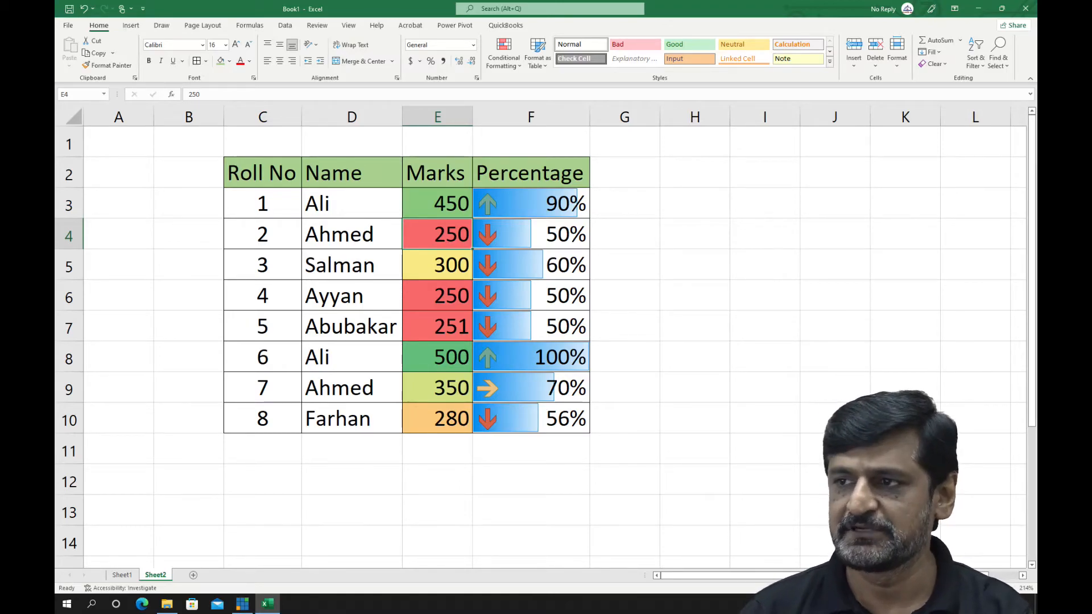
key(Up)
text(400)
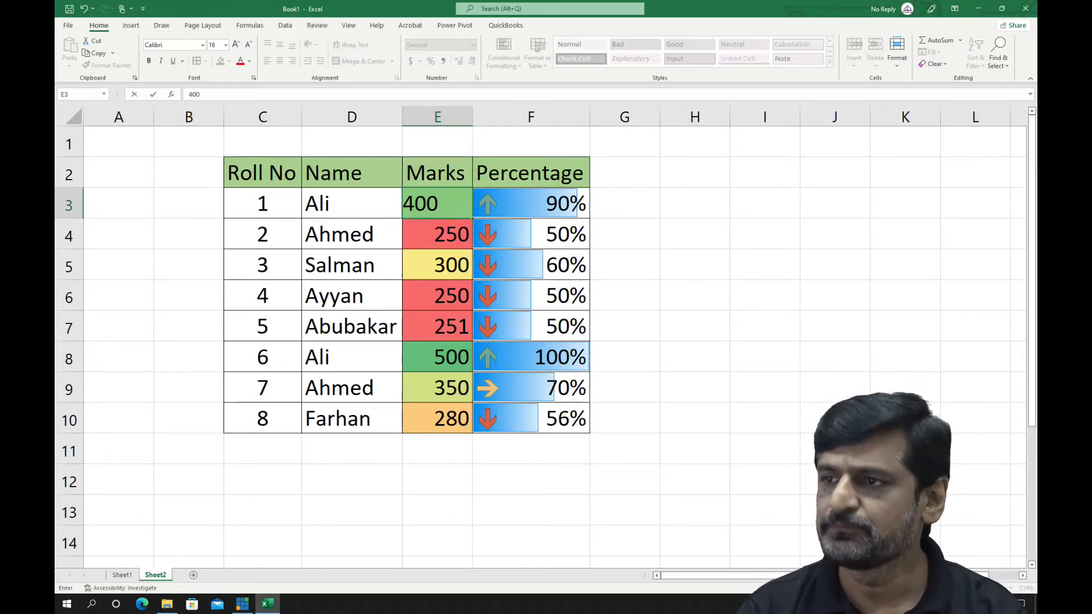
key(Return)
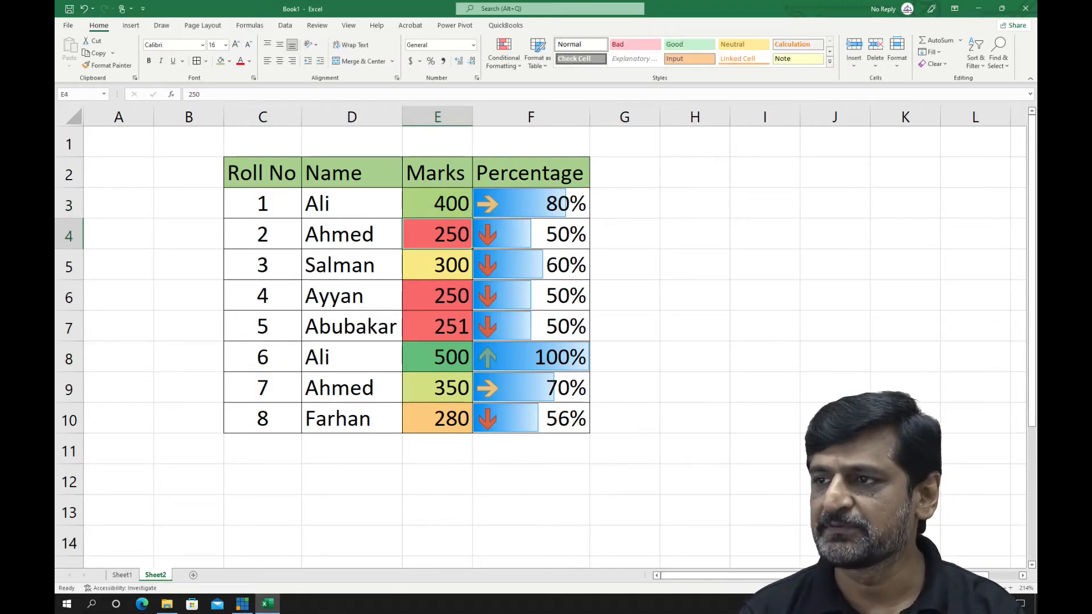
Apply the circled check mark, exclamation mark and cross indicator icon set to the percentages in F3:F10
drag(529, 204, 529, 420)
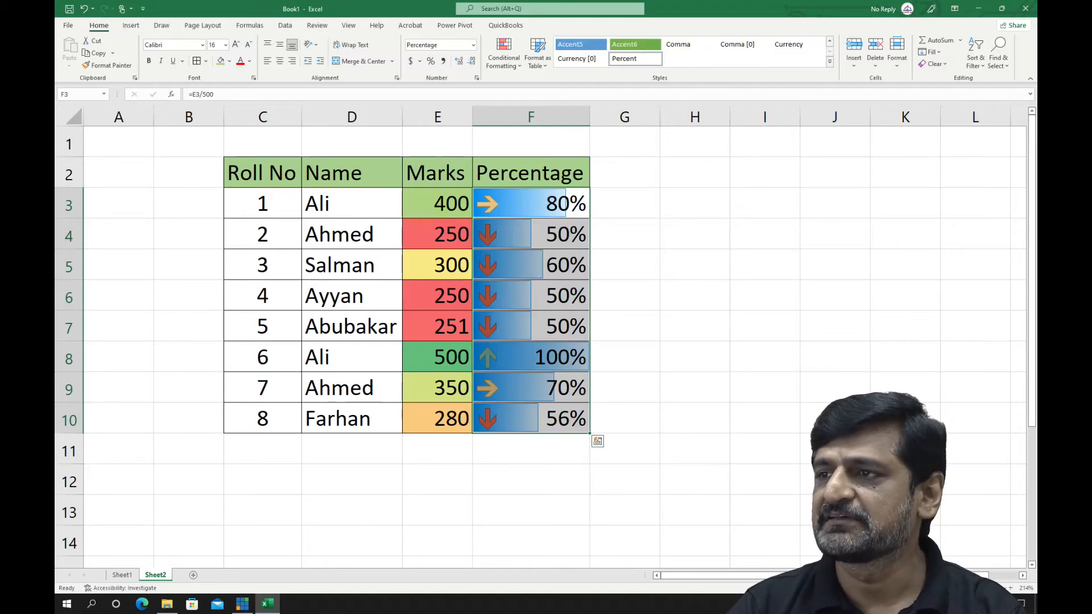
click(504, 57)
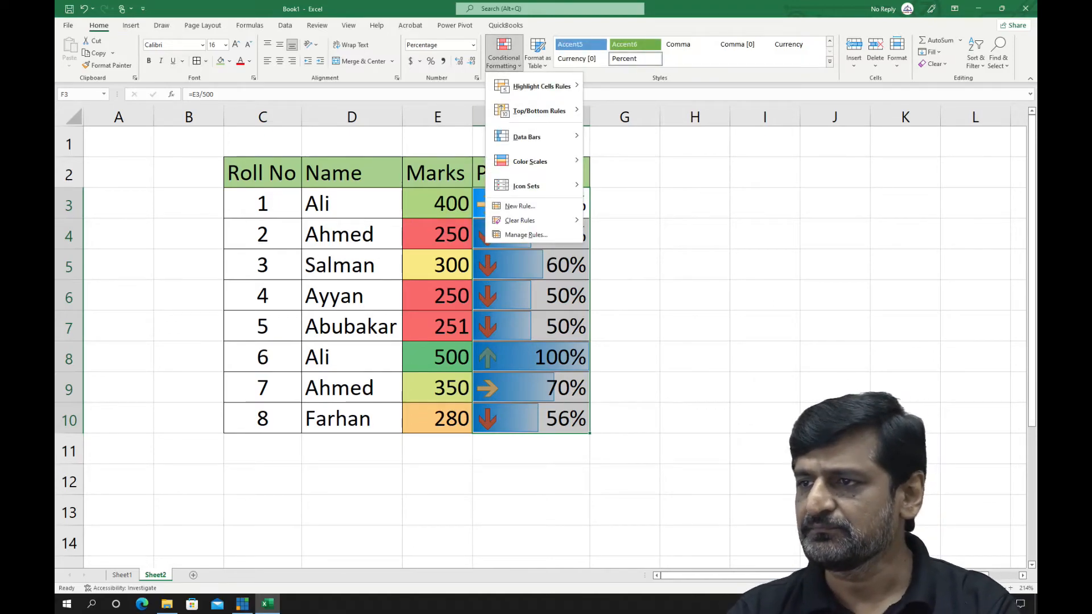
mouse_move(526, 186)
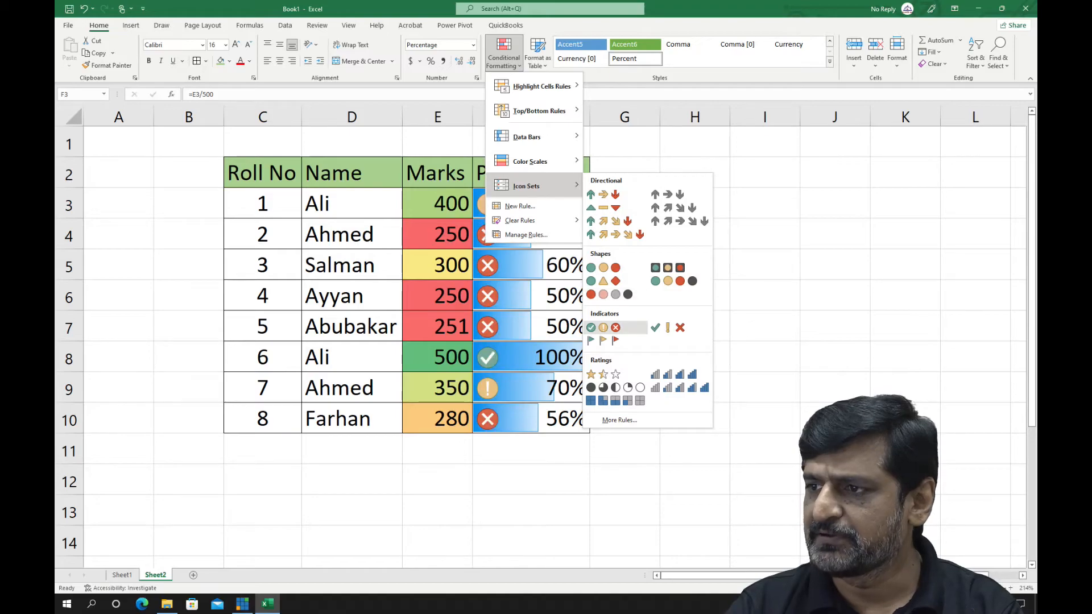
click(617, 328)
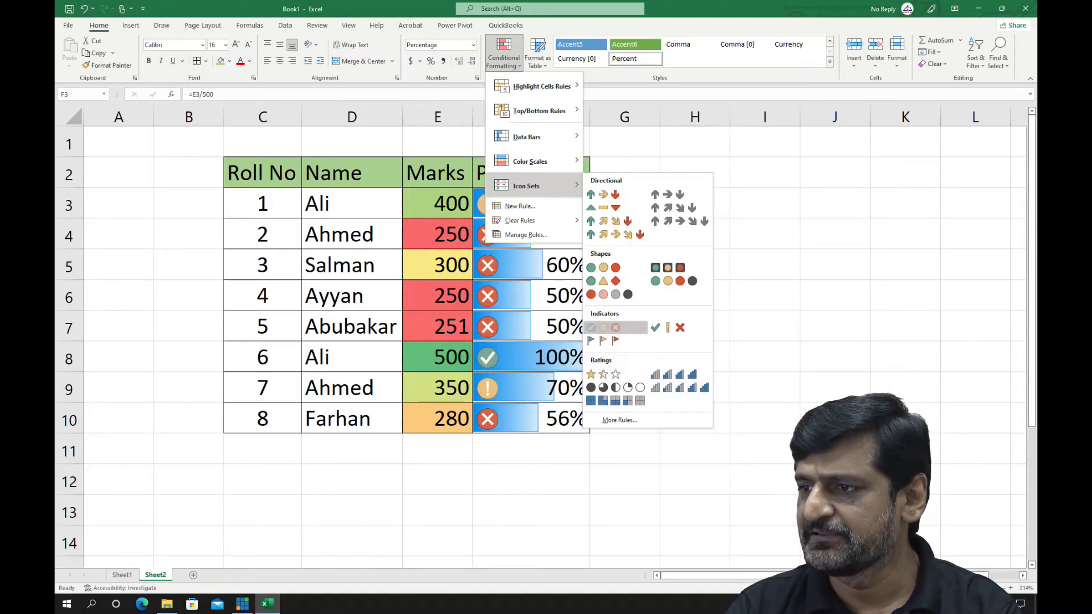
click(552, 327)
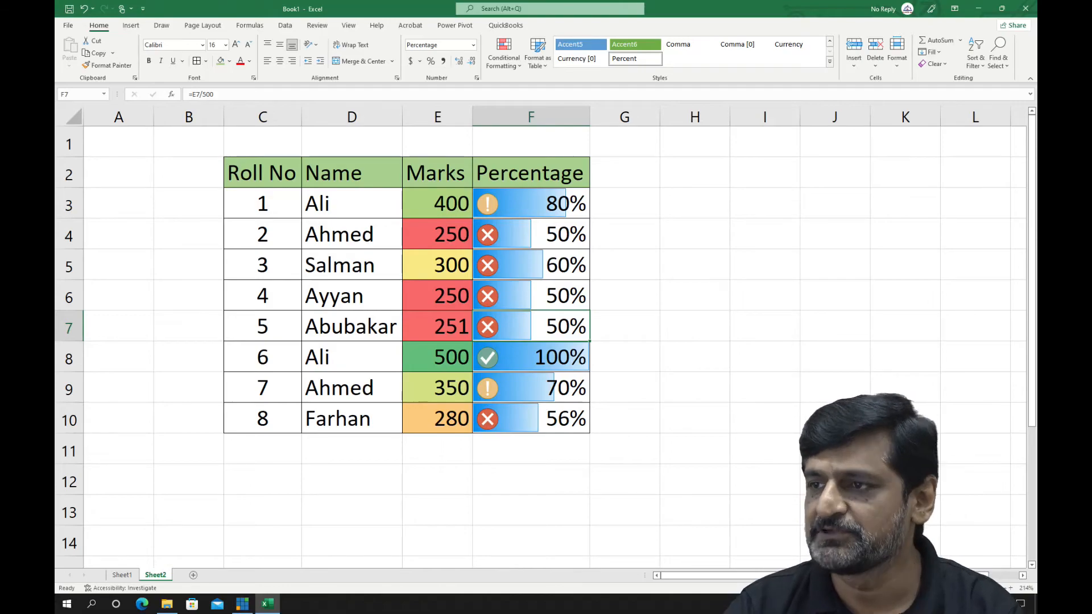
click(531, 234)
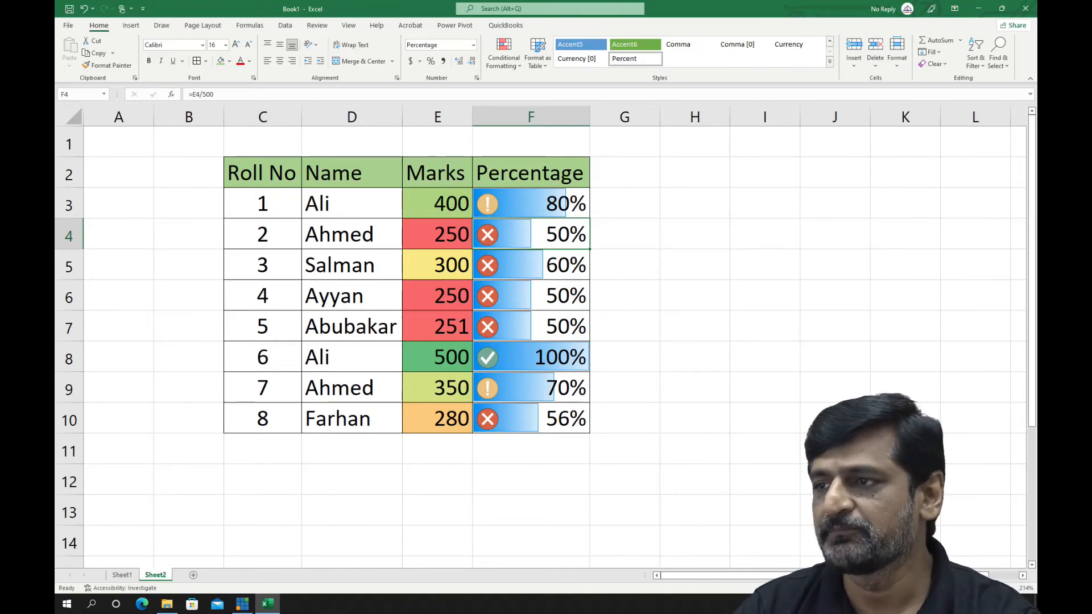
Add a new 2-Color Scale rule to F3:F10 with a Percent minimum of 0 and a Percent maximum of 100
click(531, 203)
key(ctrl+shift+Down)
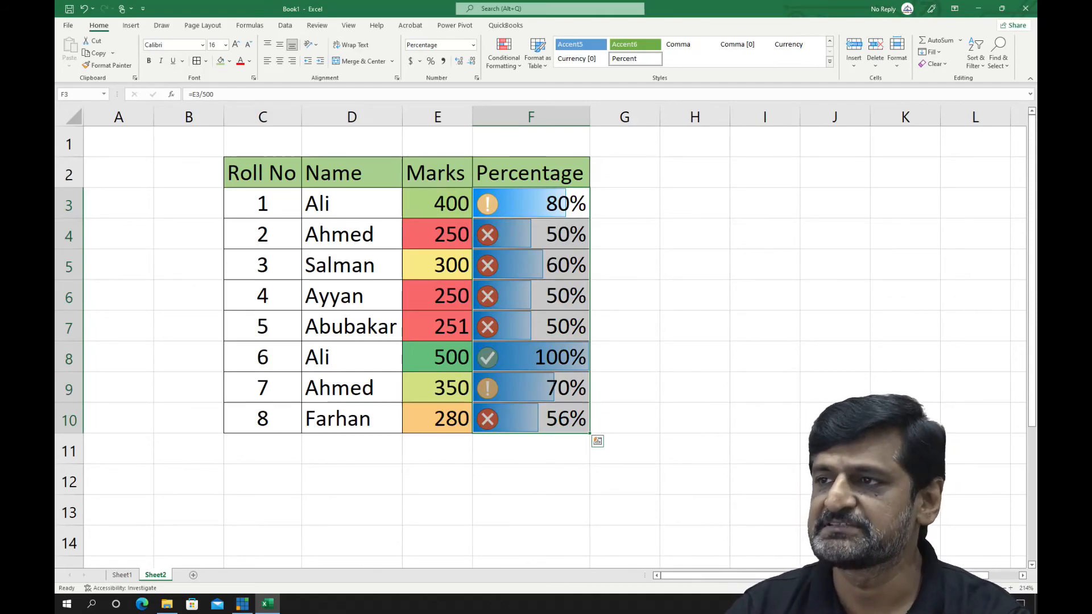
click(504, 54)
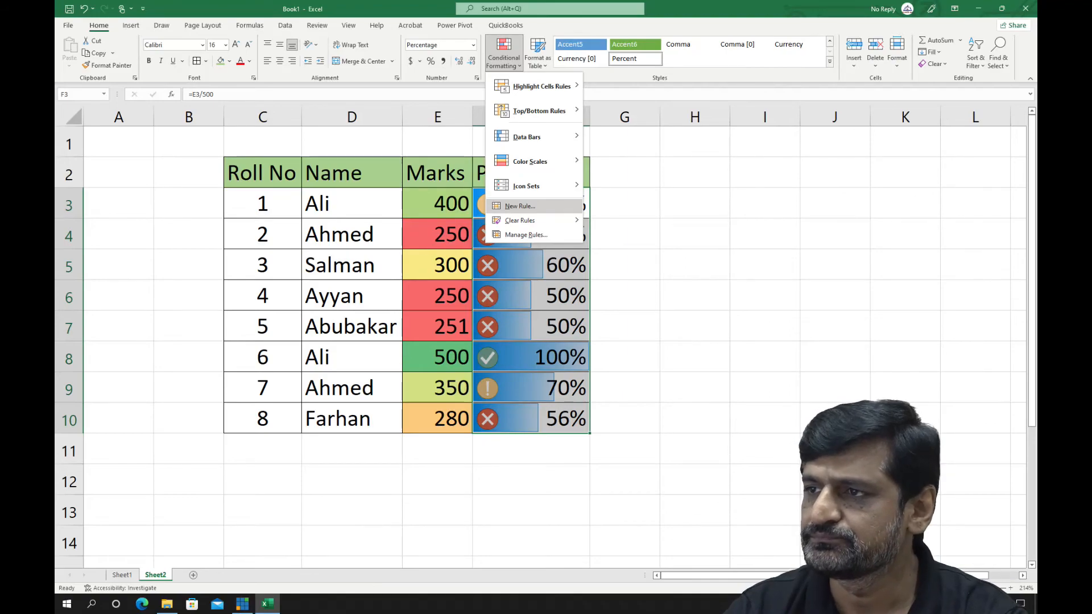
click(520, 206)
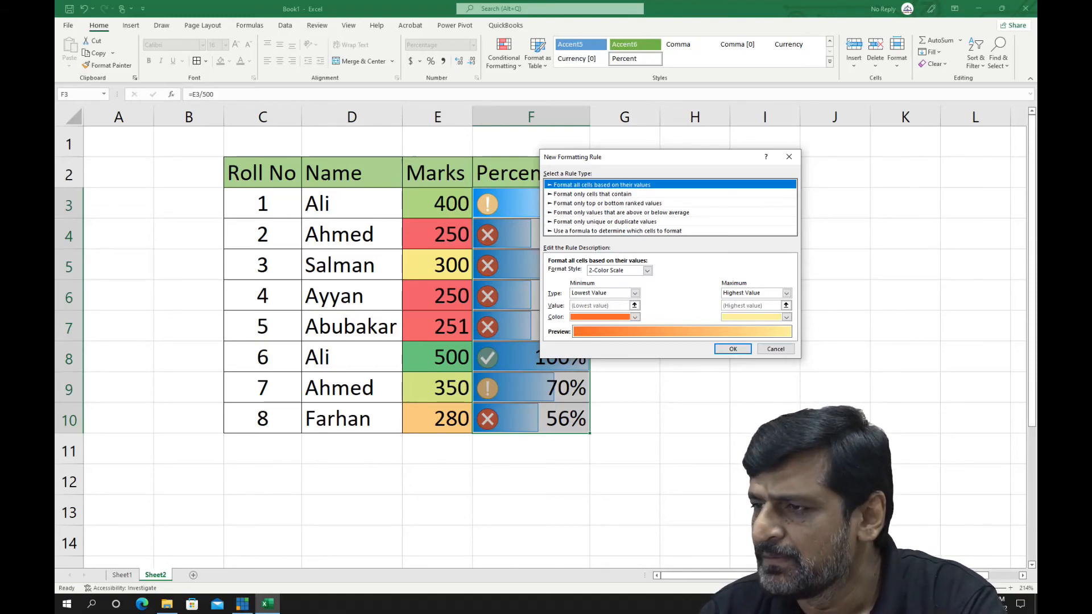
click(635, 293)
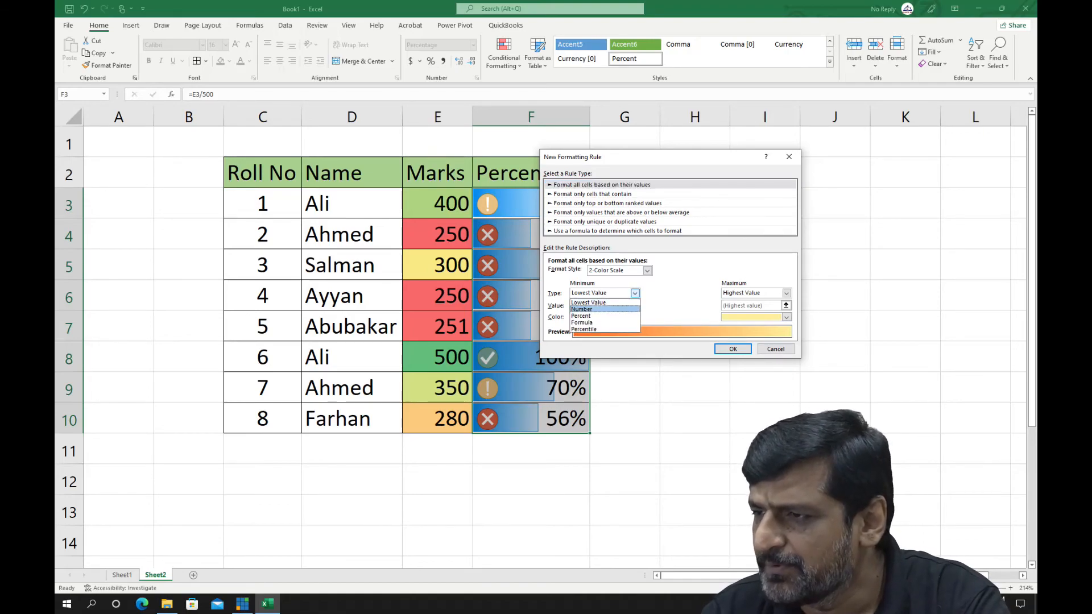
click(592, 316)
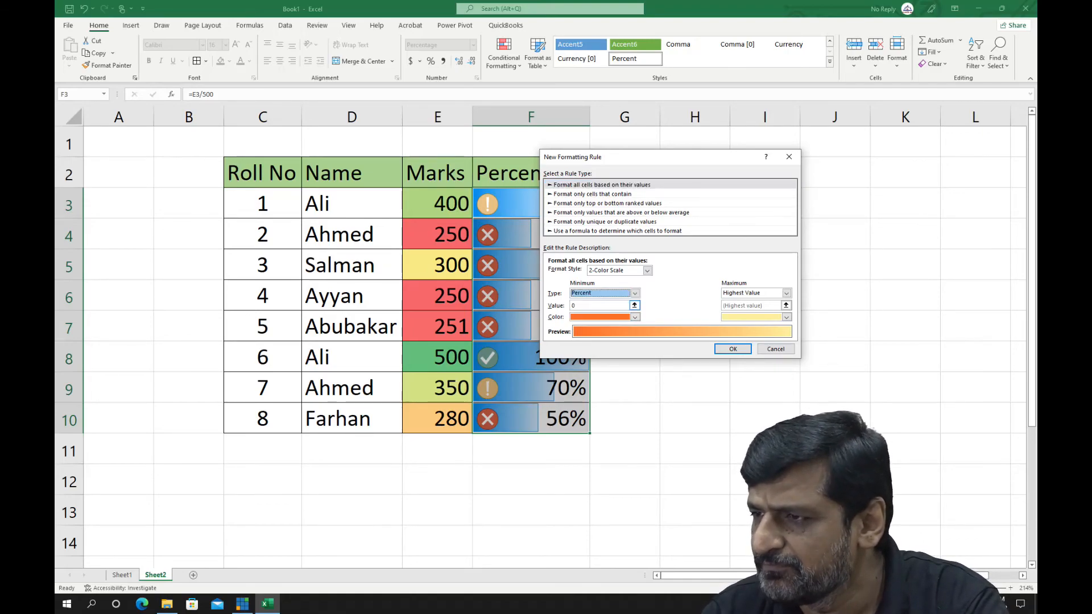
click(600, 306)
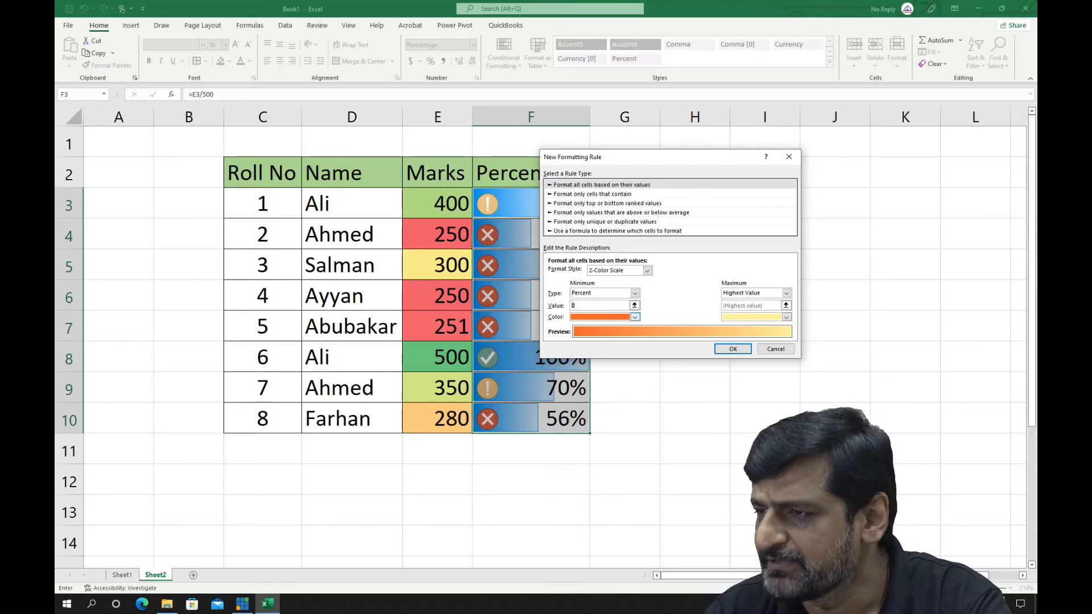
click(787, 293)
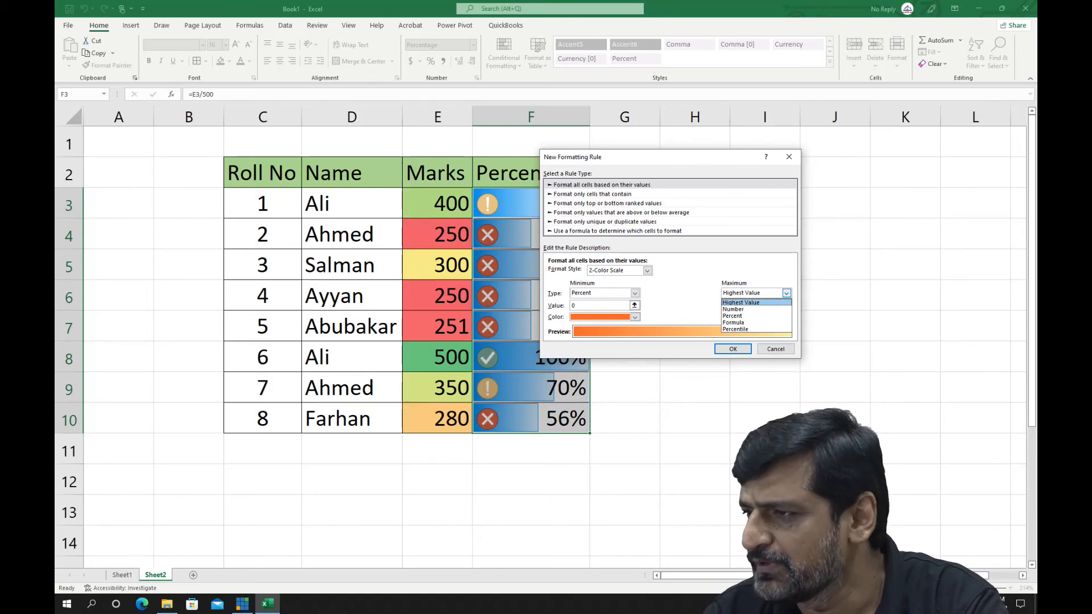
click(732, 316)
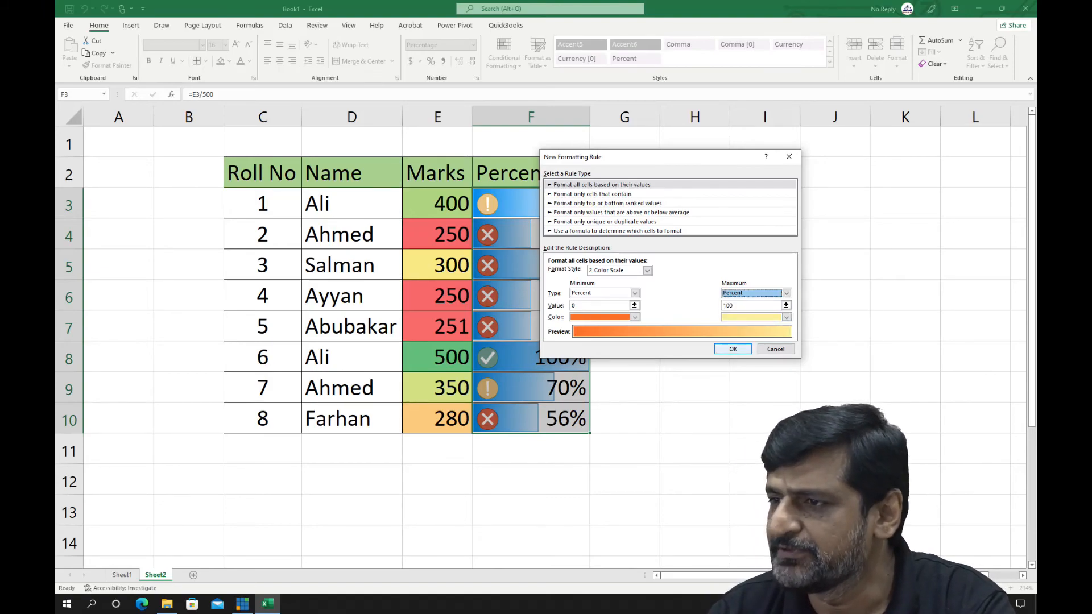
click(734, 349)
click(695, 326)
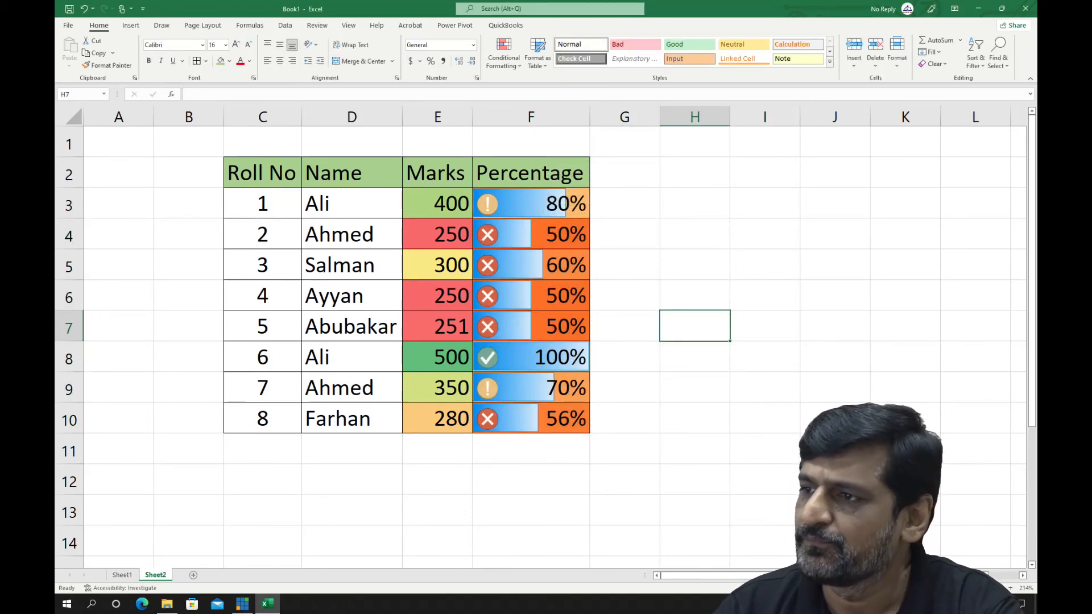
Test the new color scale rule by setting the marks in E3 to 0 and subsequently to 100
drag(531, 203, 531, 419)
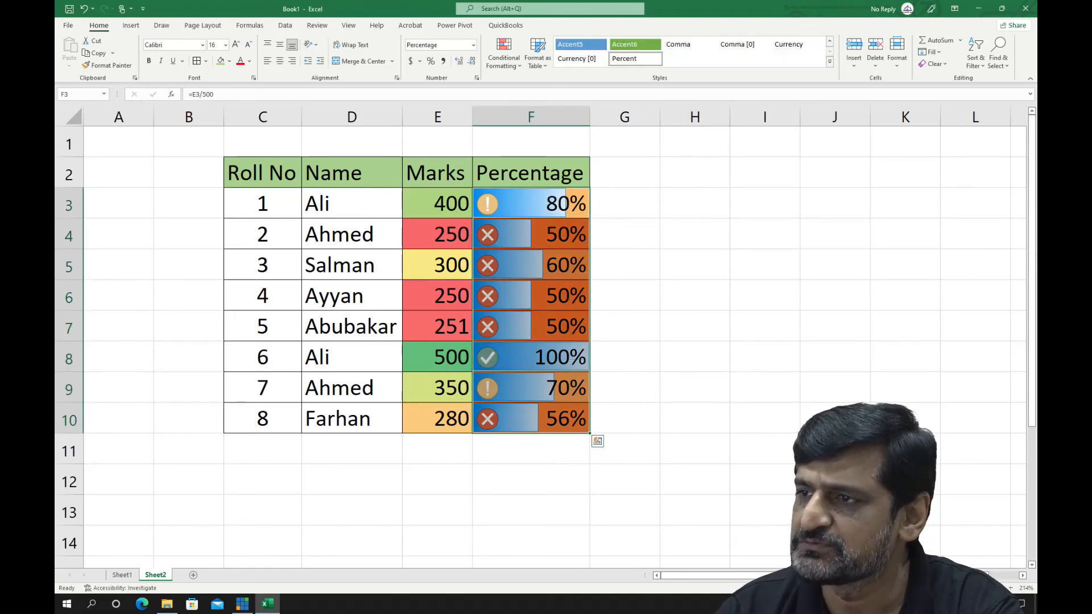
click(438, 204)
text(0)
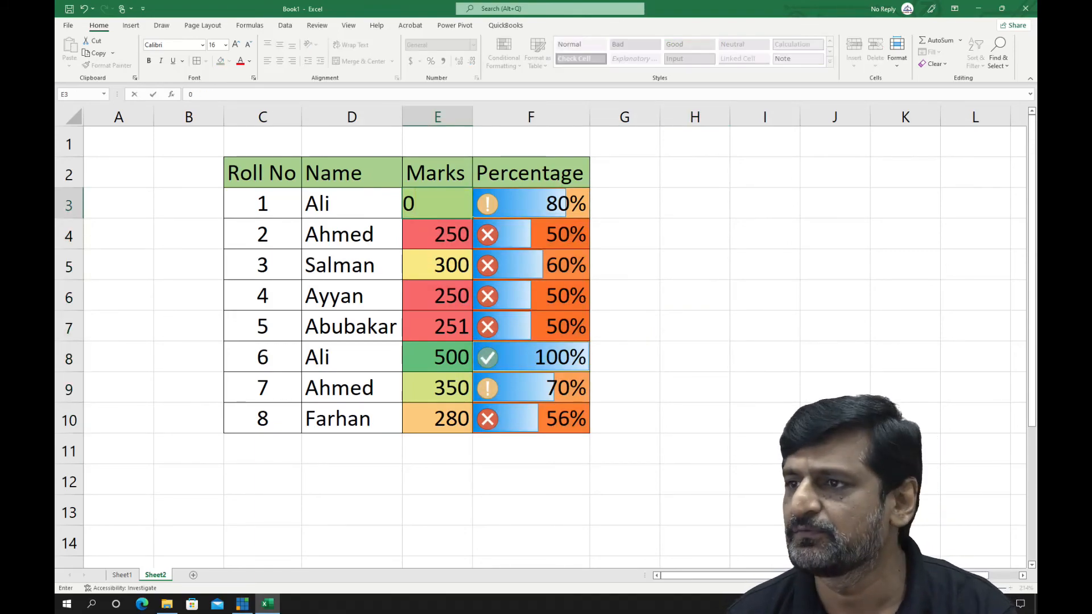
key(Return)
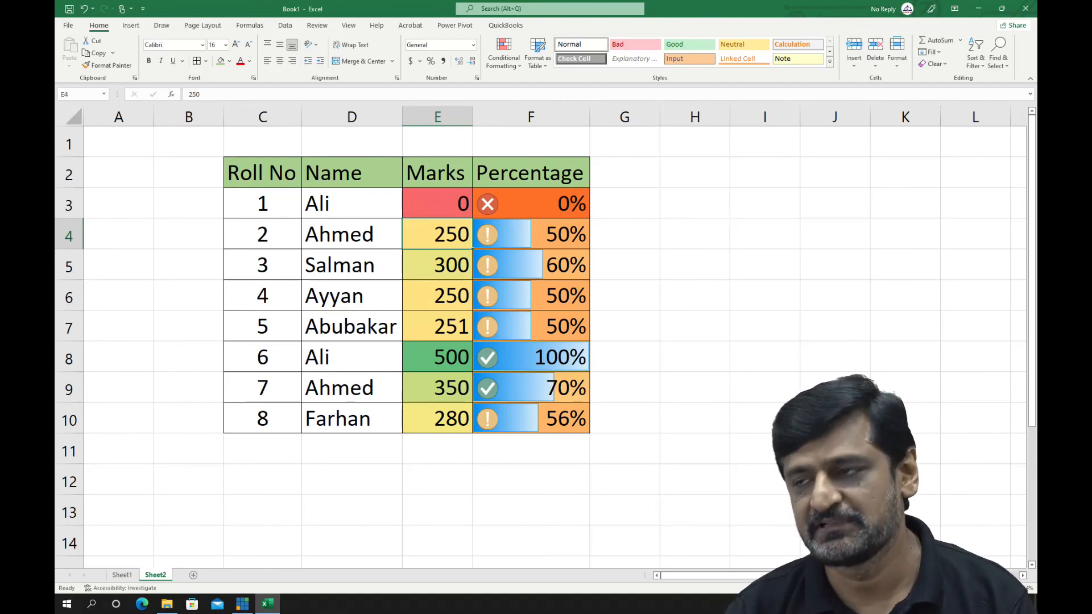
key(Up)
text(100)
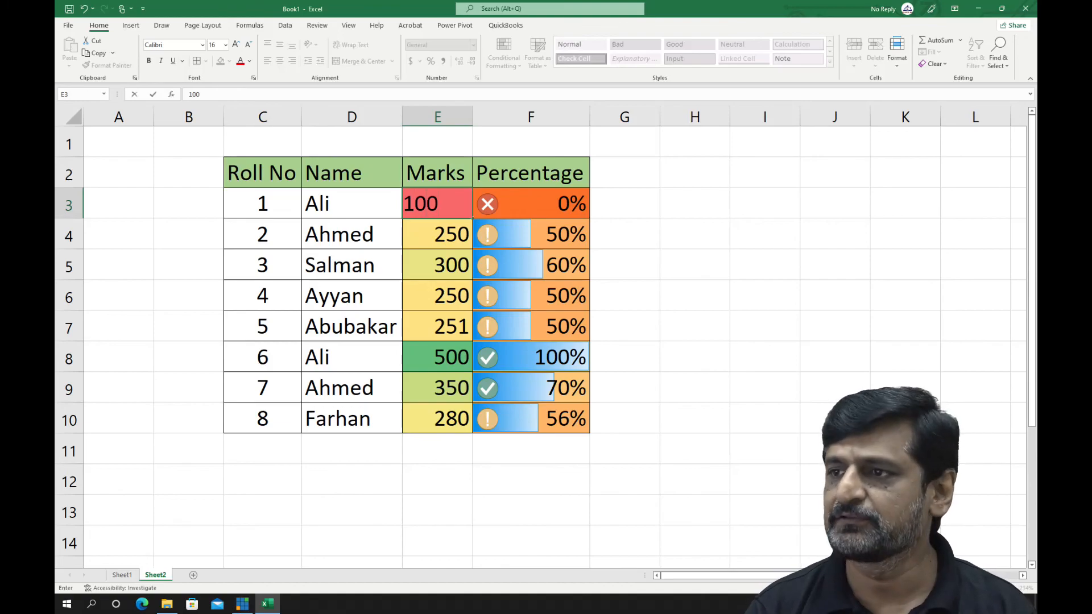
key(Return)
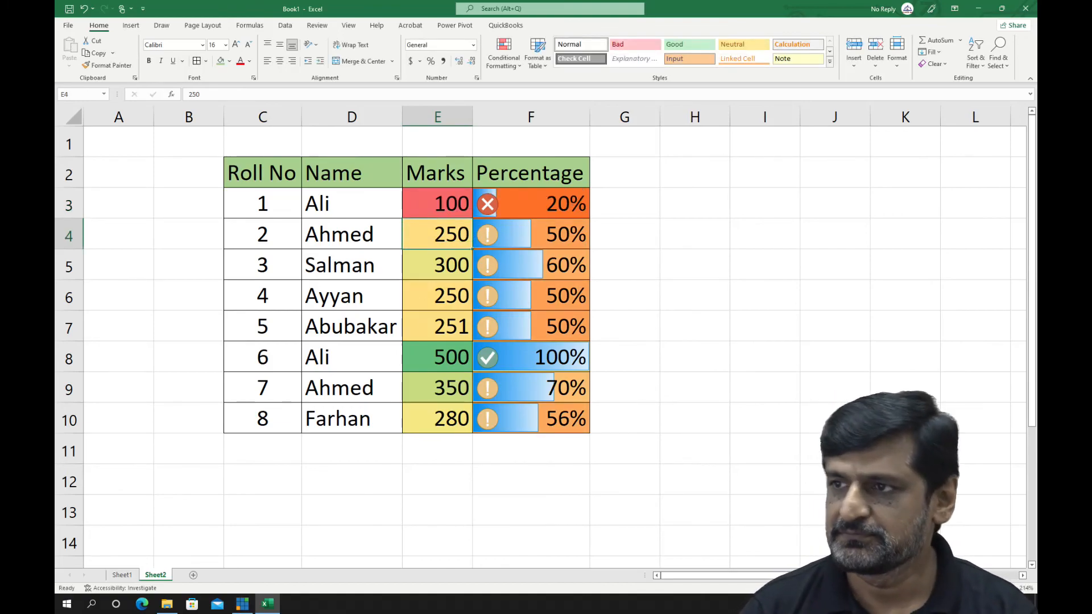
Set the marks in E3 to 500
key(Up)
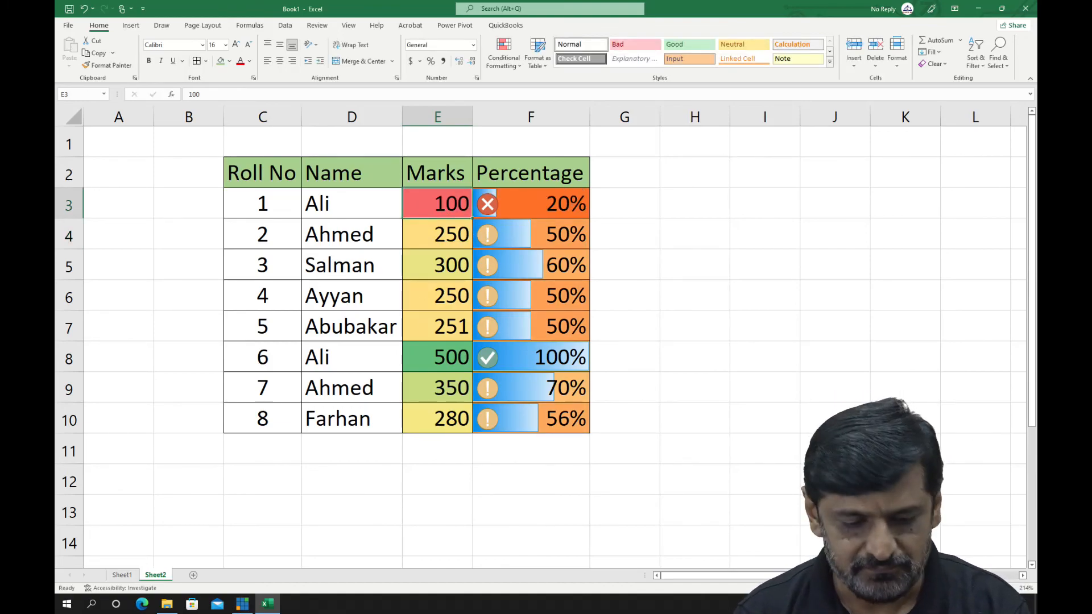
text(500)
key(Return)
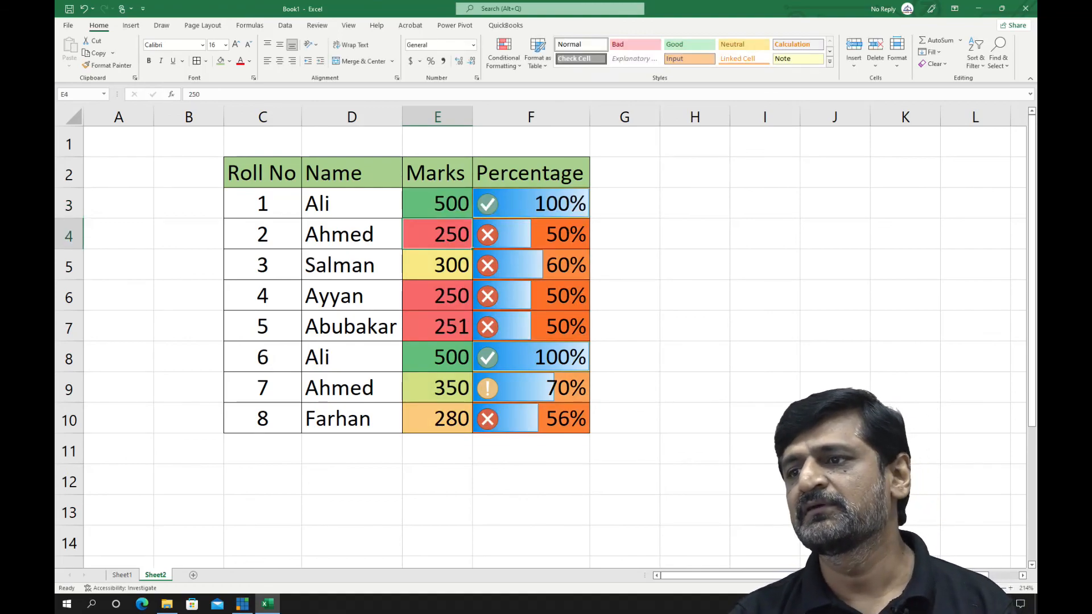
Select the percentages in F3:F10
drag(530, 204, 531, 421)
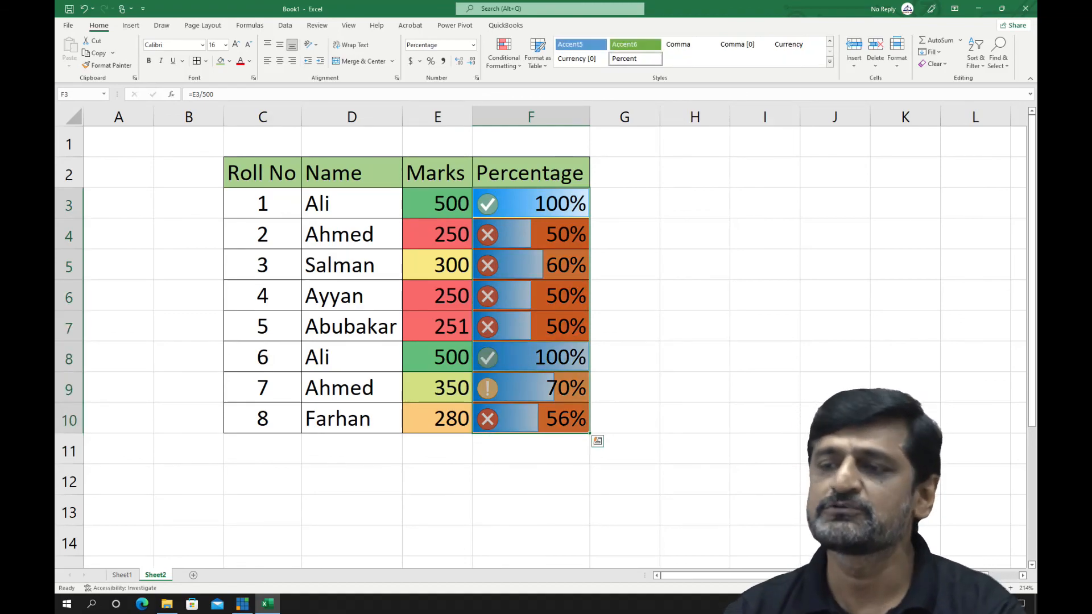